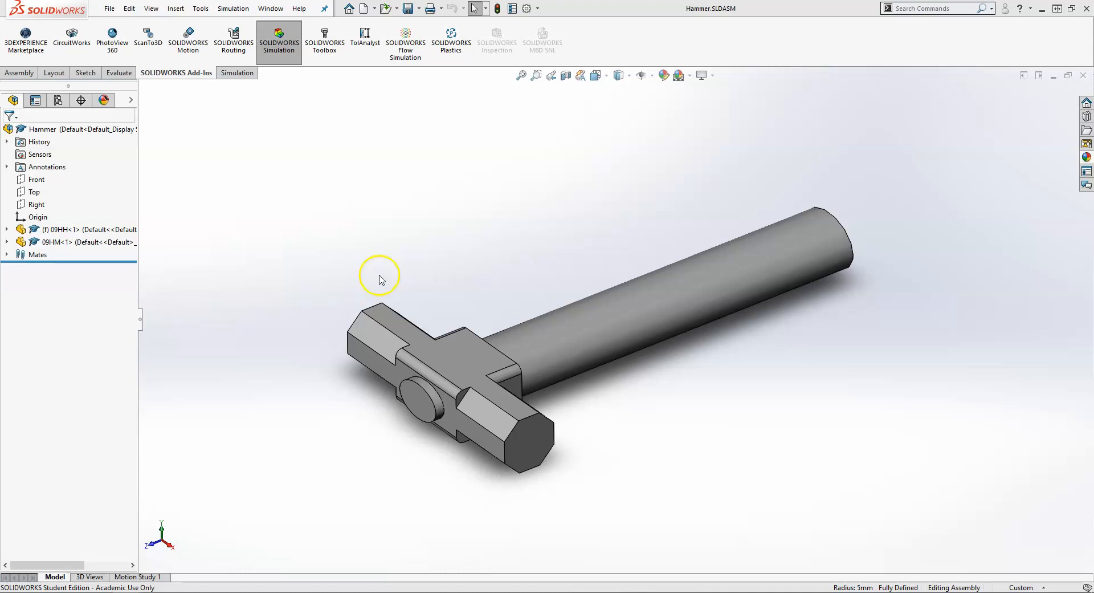
Step: Open the hammer head part 09HM from the Hammer assembly after viewing the Screw Driver assembly
{"action": "key", "text": "ctrl+Tab"}
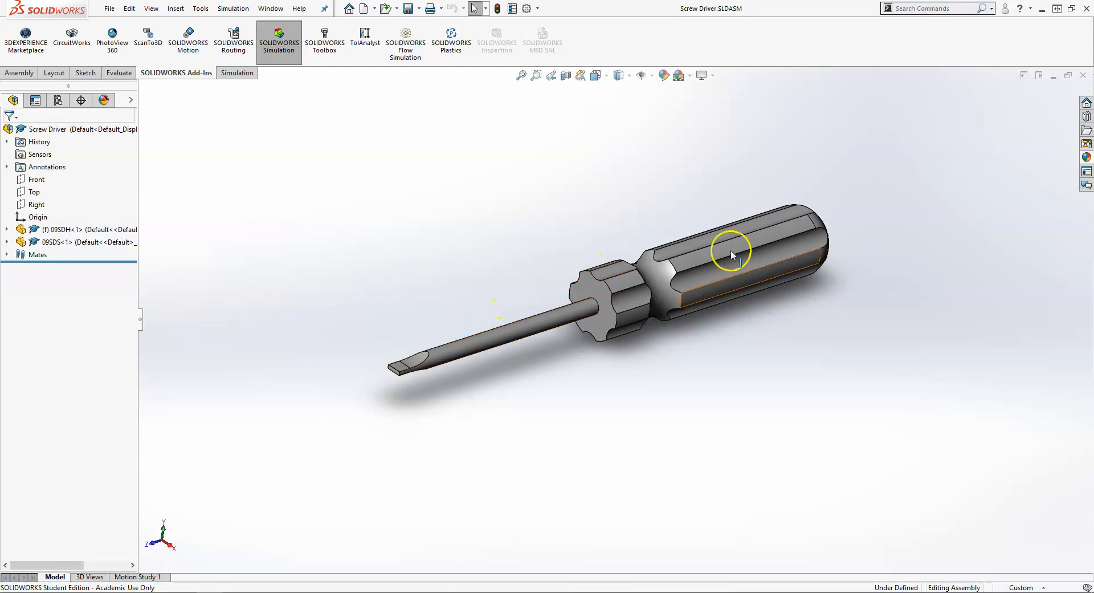
{"action": "scroll", "coordinate": [712, 358], "scroll_direction": "up", "scroll_amount": 2}
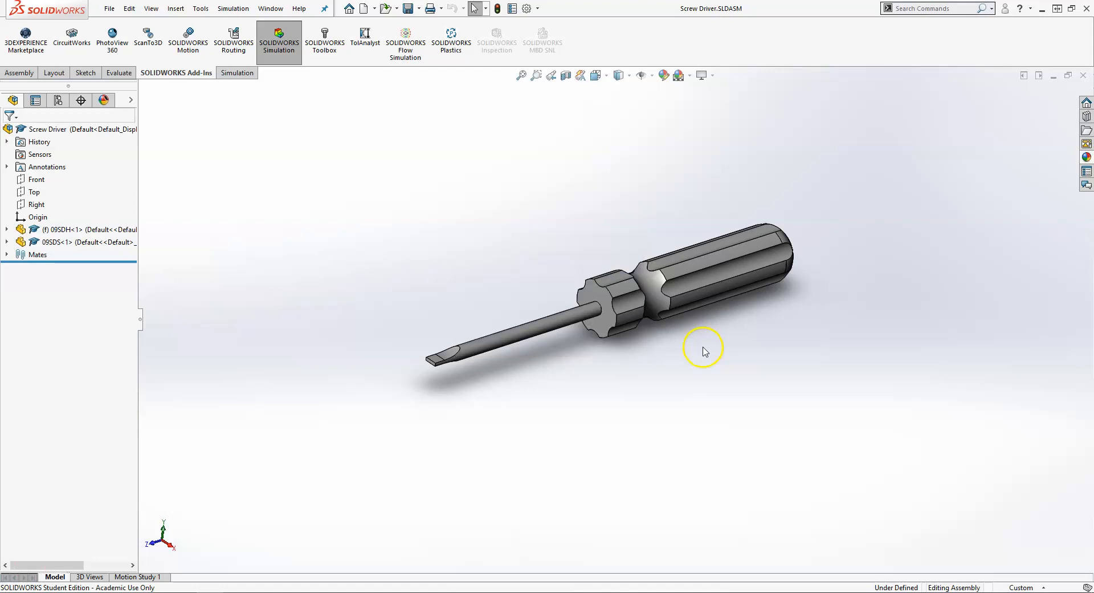
{"action": "key", "text": "ctrl+Tab"}
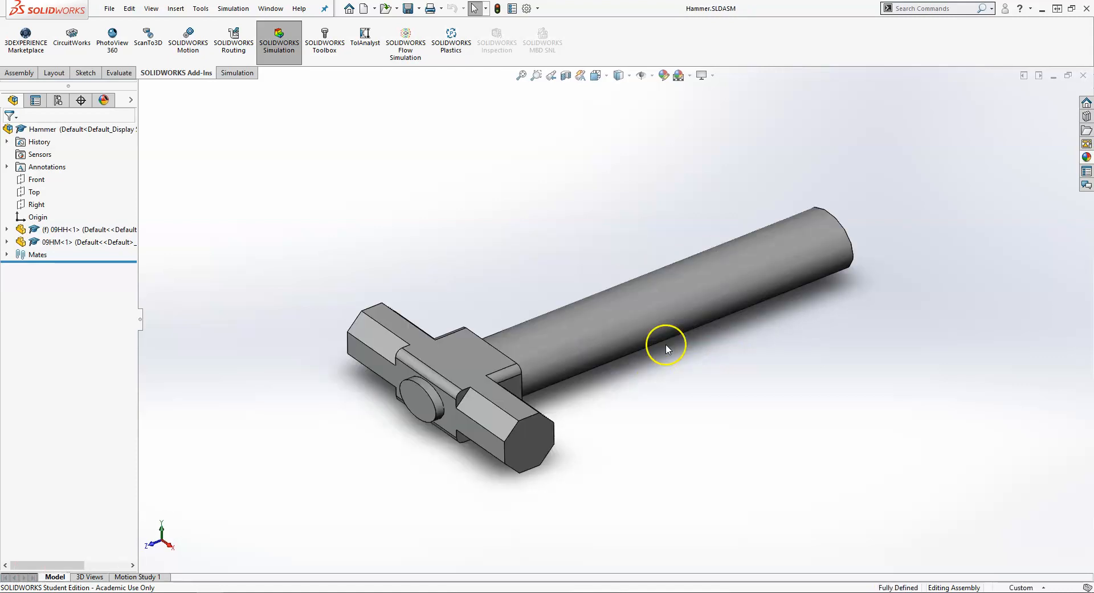
{"action": "right_click", "coordinate": [449, 361]}
{"action": "left_click", "coordinate": [459, 171]}
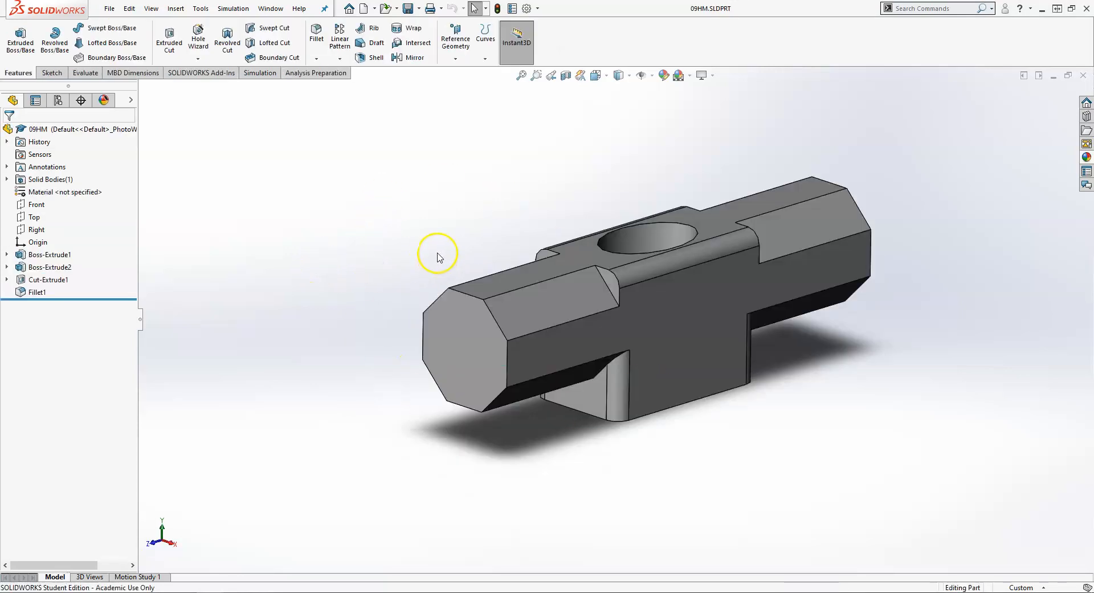
Step: Examine the material choices in the hammer head's custom properties
{"action": "left_click", "coordinate": [69, 192]}
{"action": "left_click", "coordinate": [353, 191]}
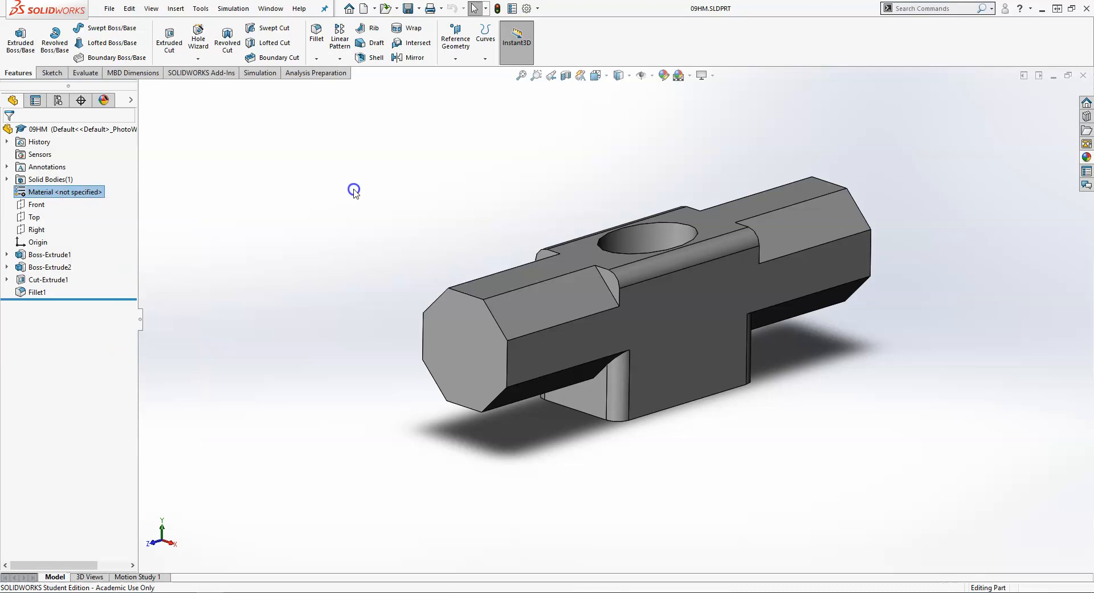
{"action": "left_click", "coordinate": [30, 244]}
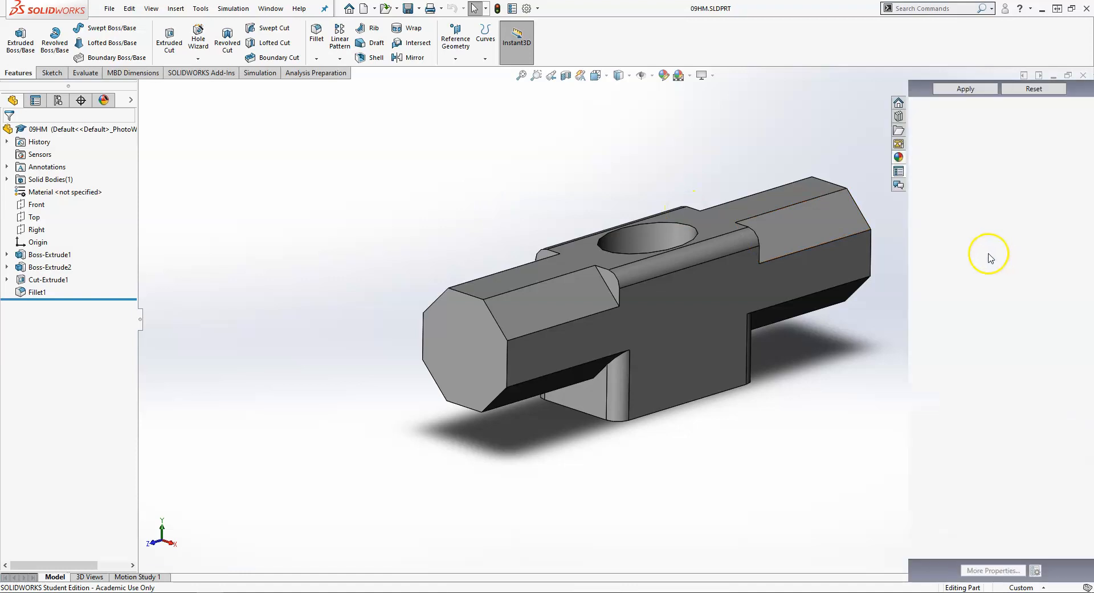
{"action": "left_click", "coordinate": [1078, 218]}
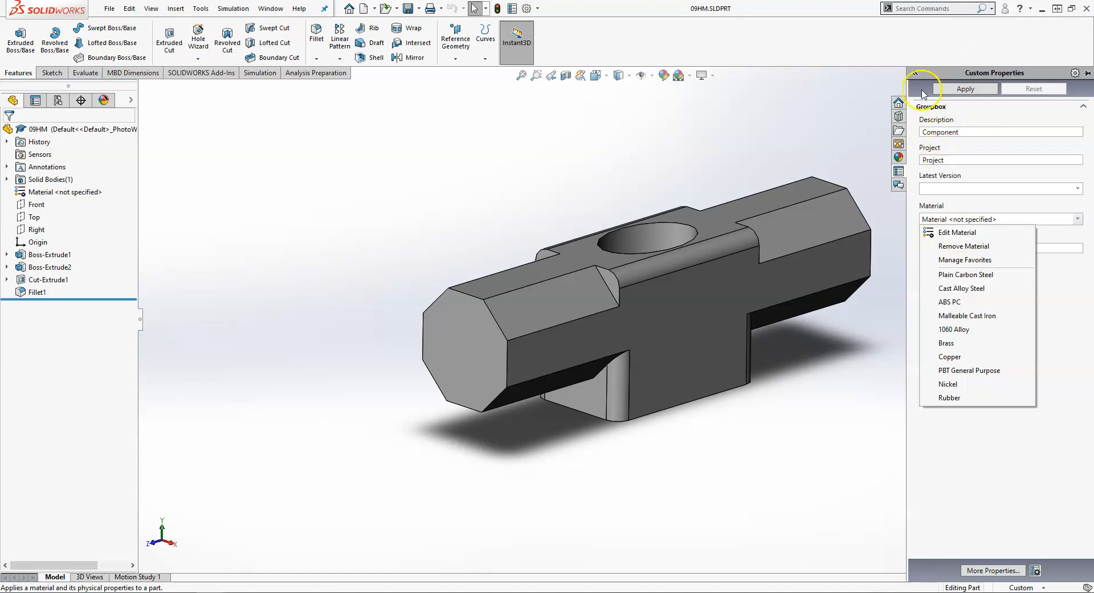
{"action": "left_click", "coordinate": [901, 172]}
{"action": "left_click", "coordinate": [914, 72]}
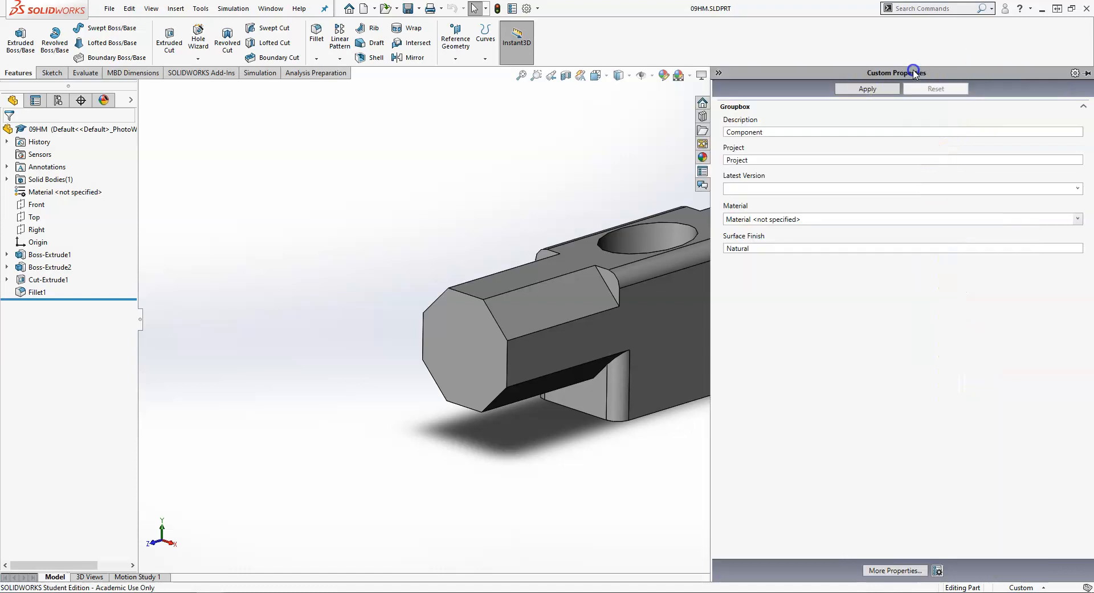
{"action": "left_click", "coordinate": [718, 73]}
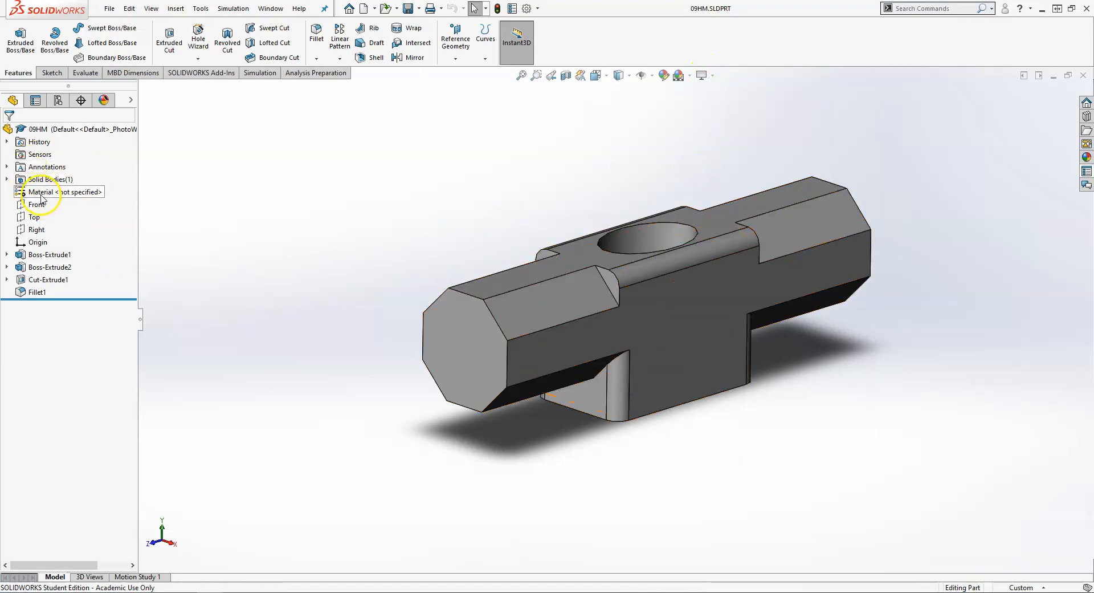
Step: Start editing the hammer head's material and select Brass from the Copper Alloys category of SOLIDWORKS Materials
{"action": "right_click", "coordinate": [41, 192]}
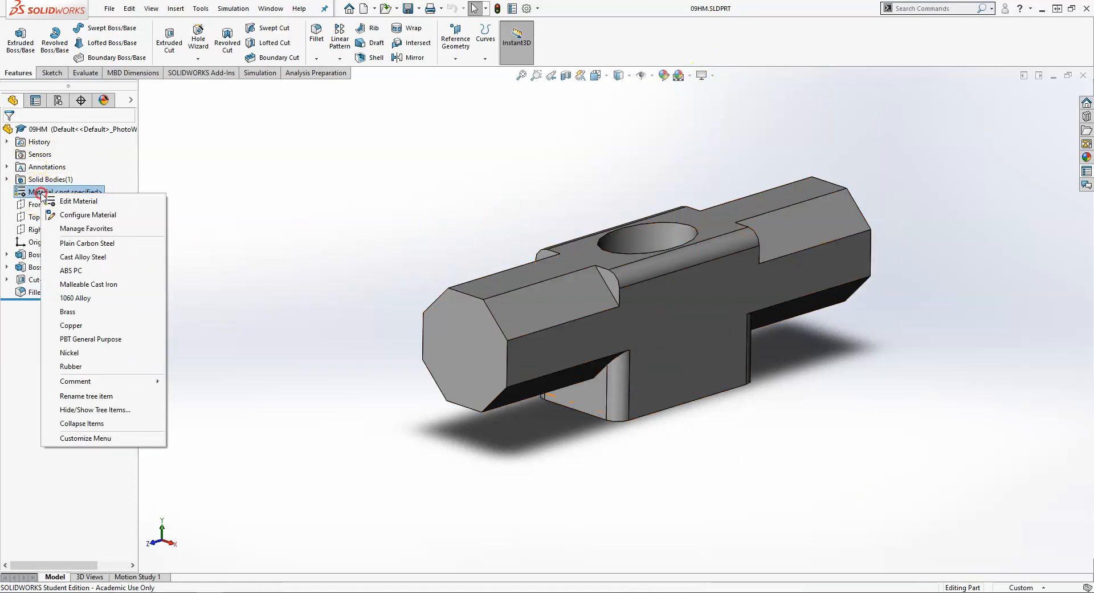
{"action": "left_click", "coordinate": [78, 203]}
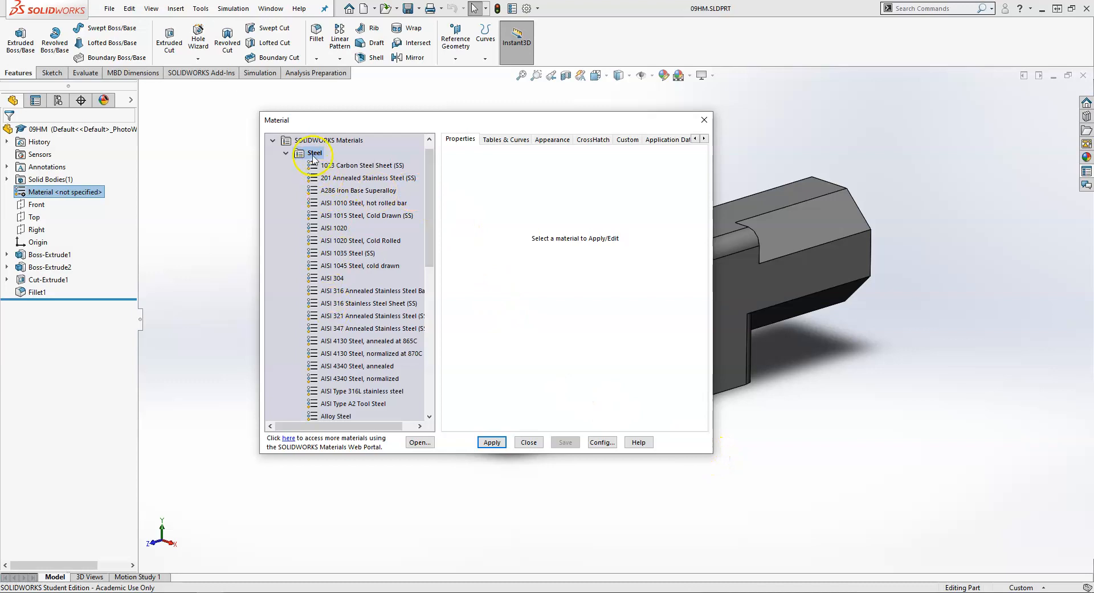
{"action": "left_click", "coordinate": [286, 153]}
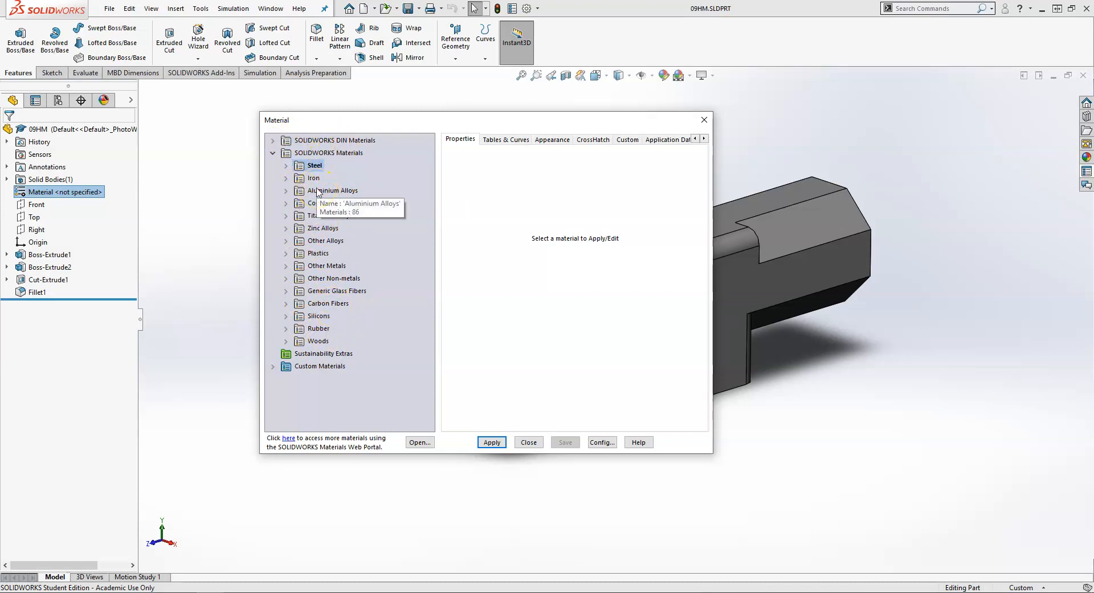
{"action": "left_click", "coordinate": [280, 434]}
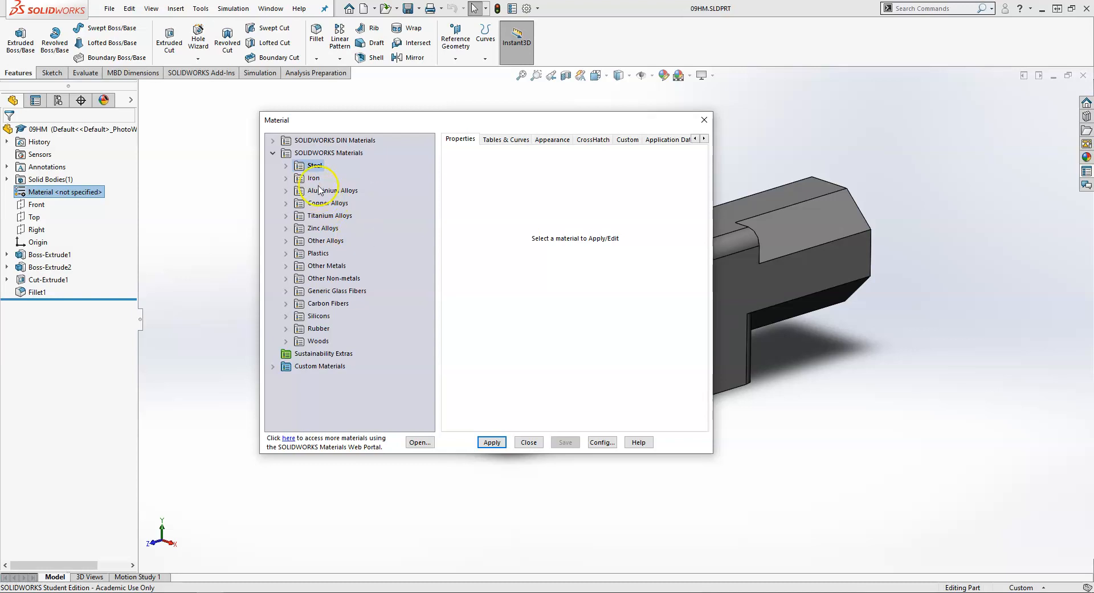
{"action": "left_click", "coordinate": [287, 166]}
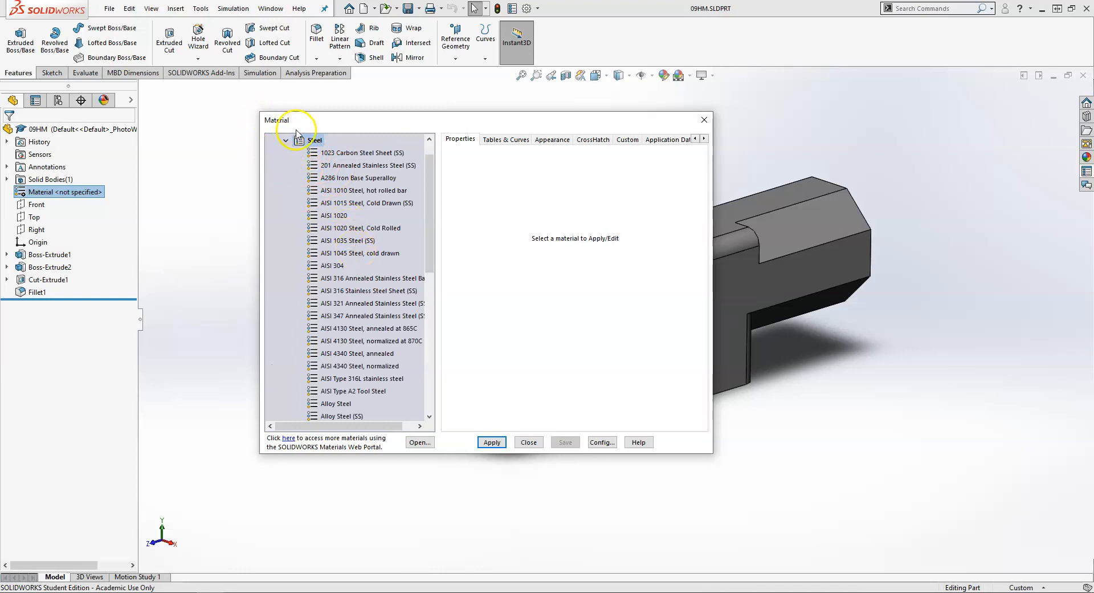
{"action": "left_click", "coordinate": [286, 141]}
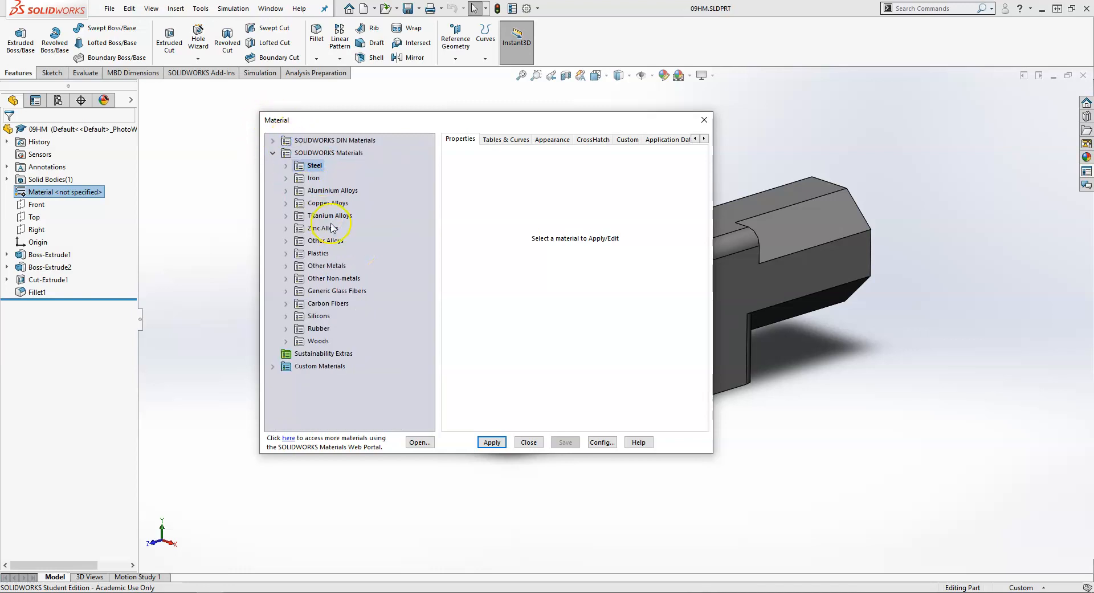
{"action": "left_click", "coordinate": [286, 203]}
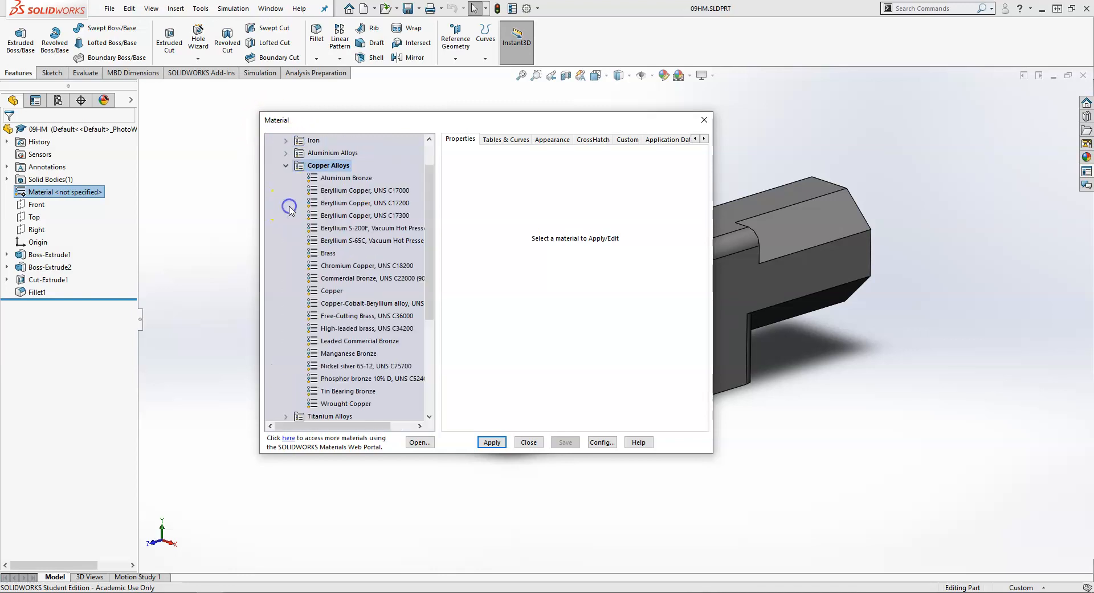
{"action": "left_click", "coordinate": [328, 253]}
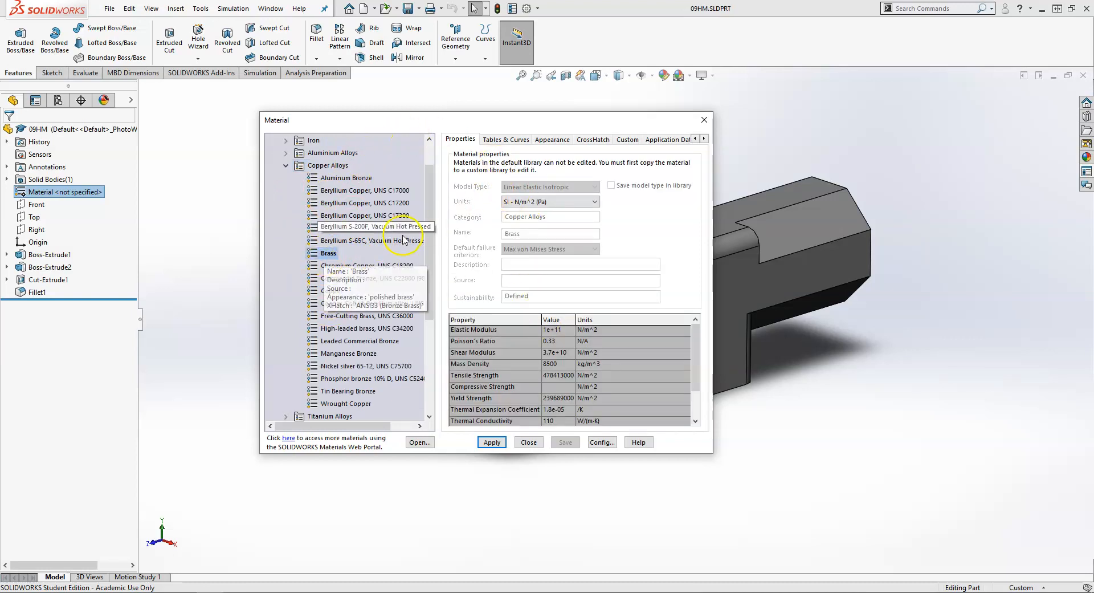
Step: Examine Brass's physical properties, tables and curves, appearance and crosshatch, and the neighbouring copper alloys
{"action": "mouse_move", "coordinate": [696, 350]}
{"action": "left_mouse_down"}
{"action": "mouse_move", "coordinate": [700, 372]}
{"action": "mouse_move", "coordinate": [696, 342]}
{"action": "left_mouse_up"}
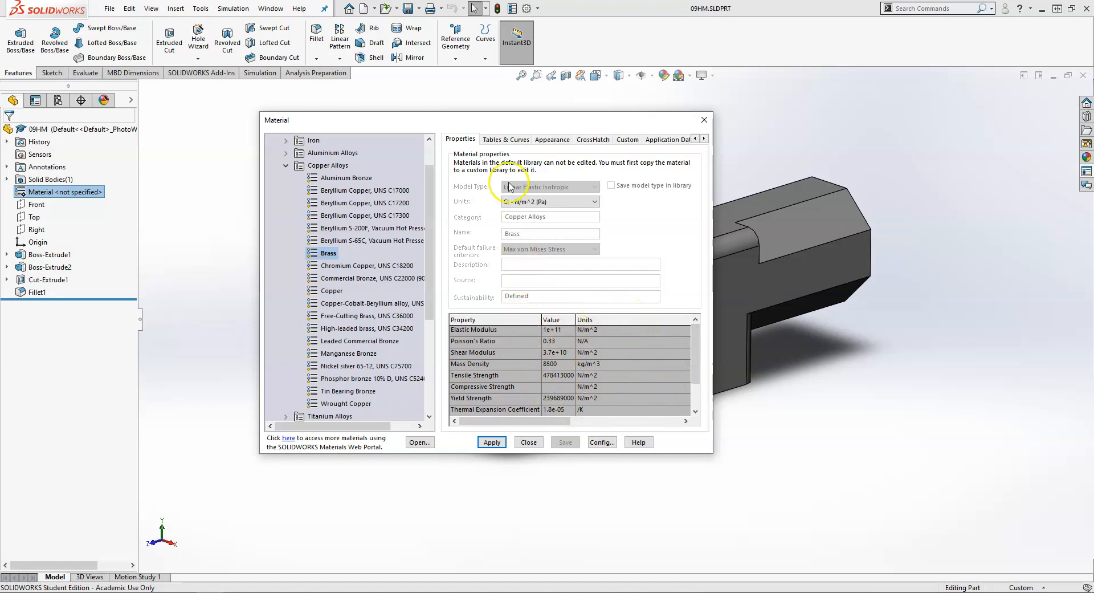
{"action": "left_click", "coordinate": [502, 140]}
{"action": "left_click", "coordinate": [551, 141]}
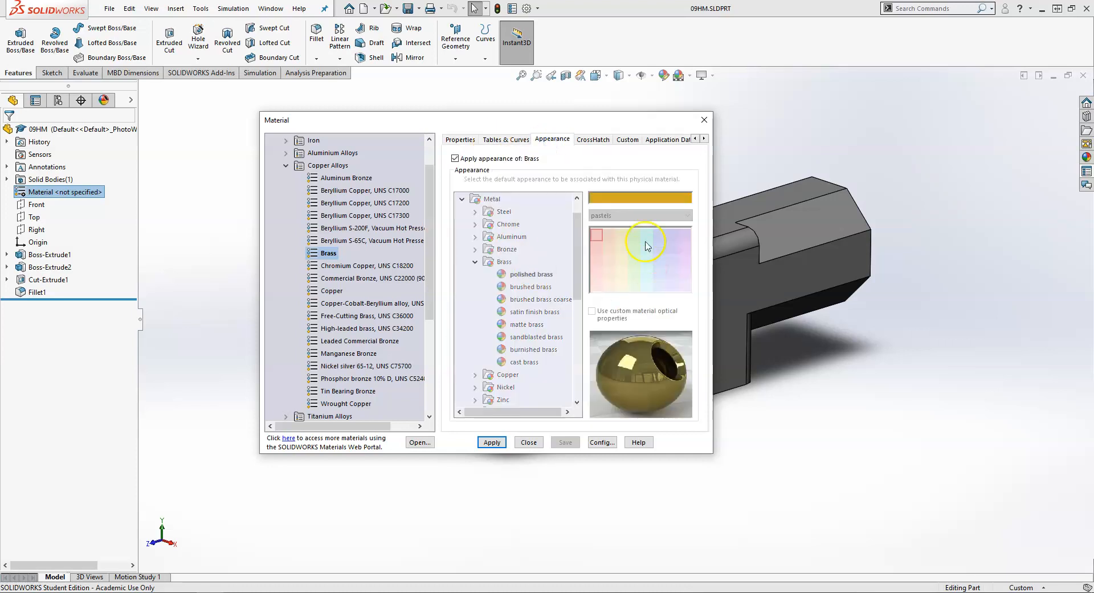
{"action": "left_click", "coordinate": [594, 139]}
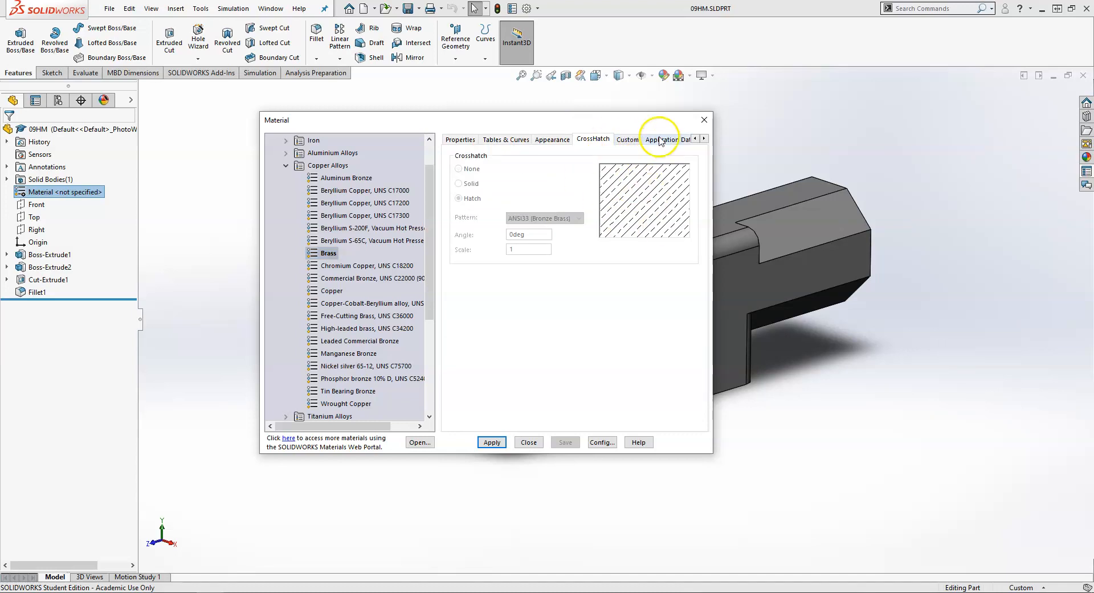
{"action": "left_click", "coordinate": [460, 138]}
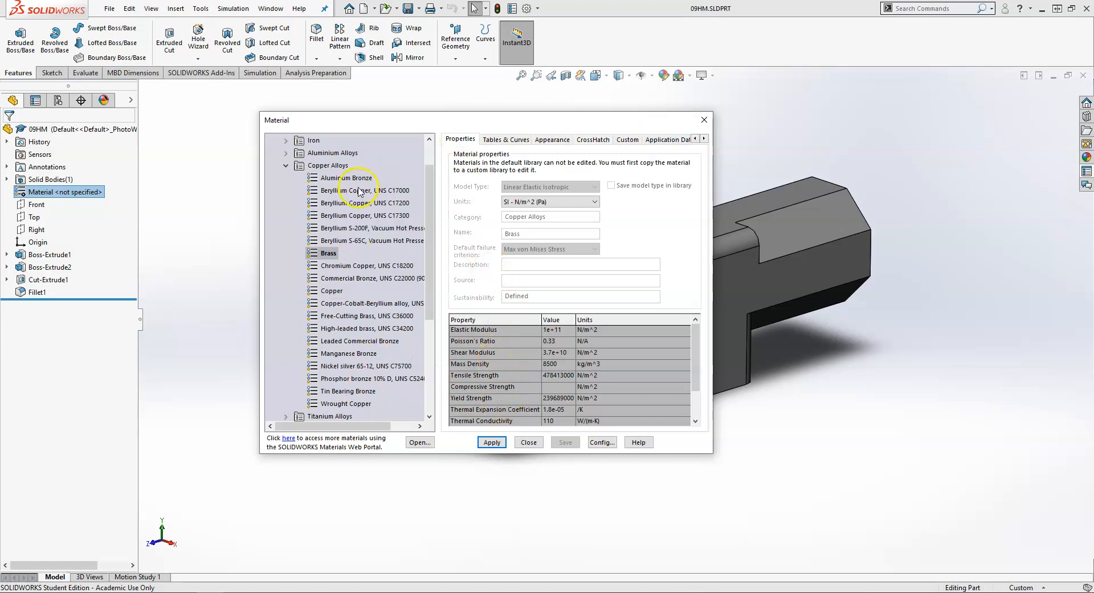
{"action": "scroll", "coordinate": [316, 196], "scroll_direction": "up", "scroll_amount": 1}
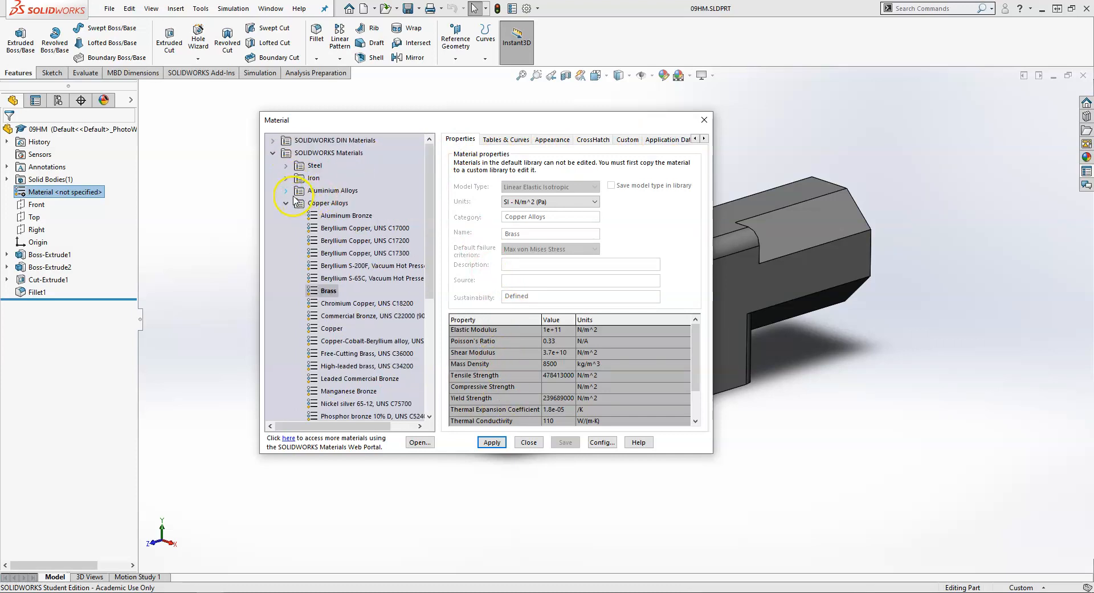
{"action": "scroll", "coordinate": [295, 201], "scroll_direction": "down", "scroll_amount": 5}
{"action": "scroll", "coordinate": [319, 205], "scroll_direction": "up", "scroll_amount": 5}
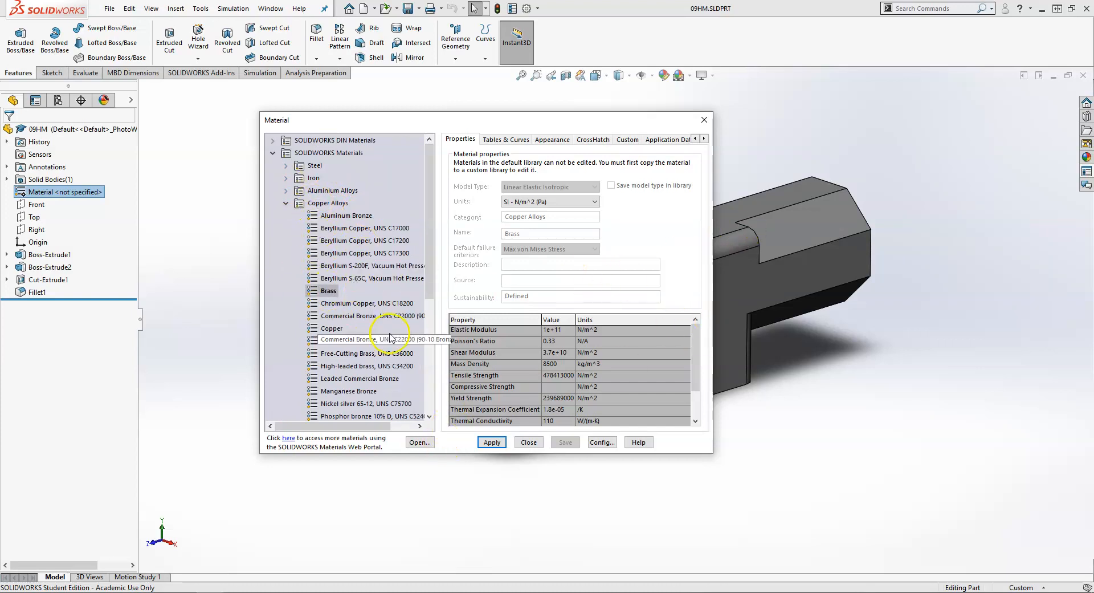
Step: Apply the Brass material to the hammer head and close the material library
{"action": "left_click", "coordinate": [493, 442]}
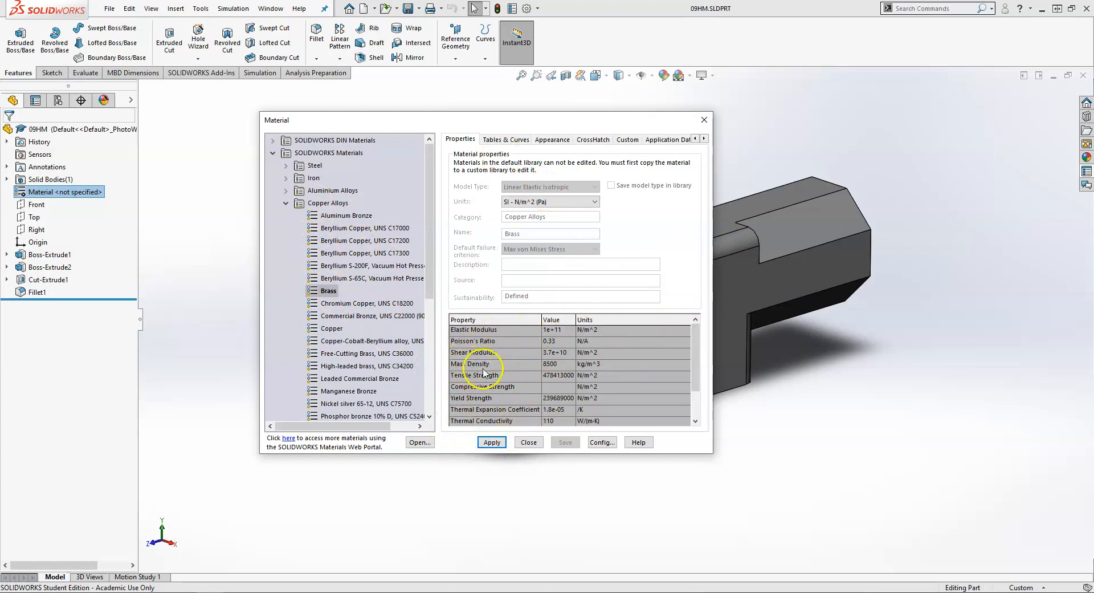
{"action": "left_click", "coordinate": [492, 443]}
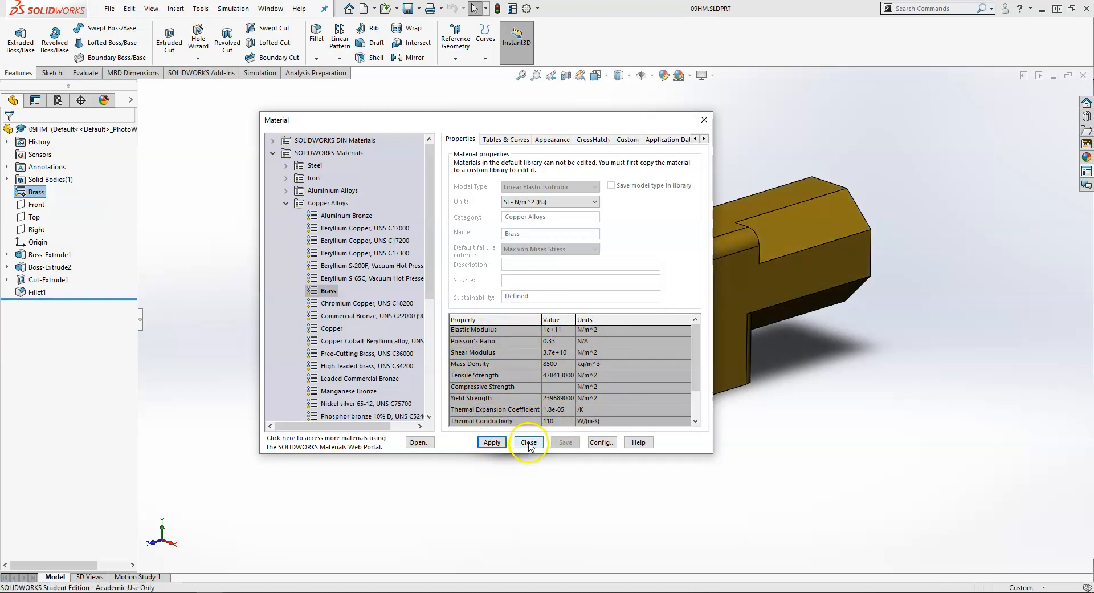
{"action": "left_click", "coordinate": [528, 443]}
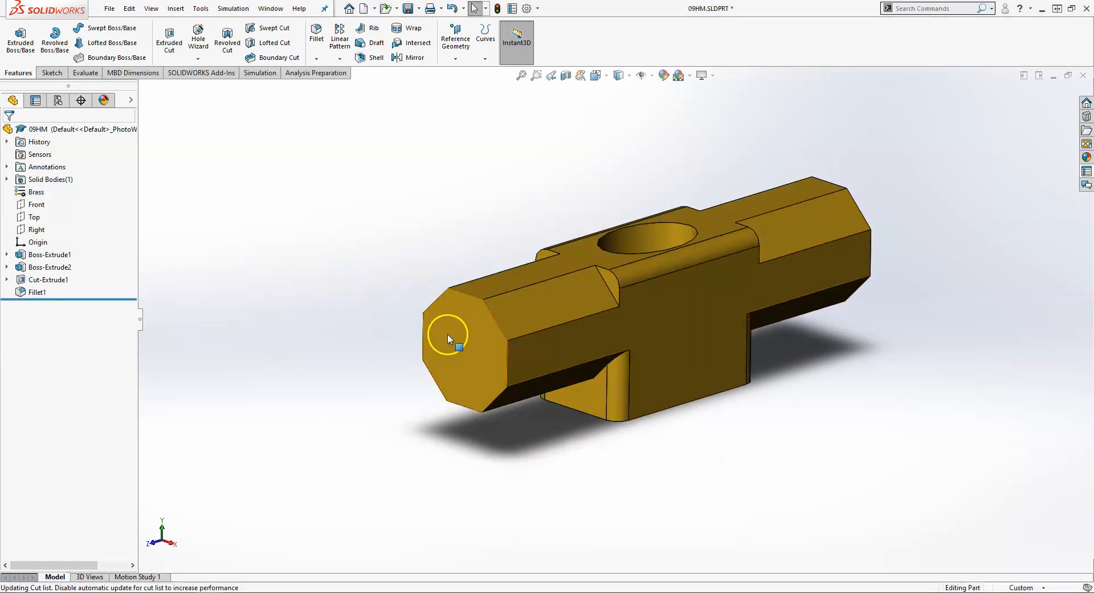
Step: Close the hammer head part and rebuild the Hammer assembly with its updated material
{"action": "scroll", "coordinate": [872, 285], "scroll_direction": "down", "scroll_amount": 2}
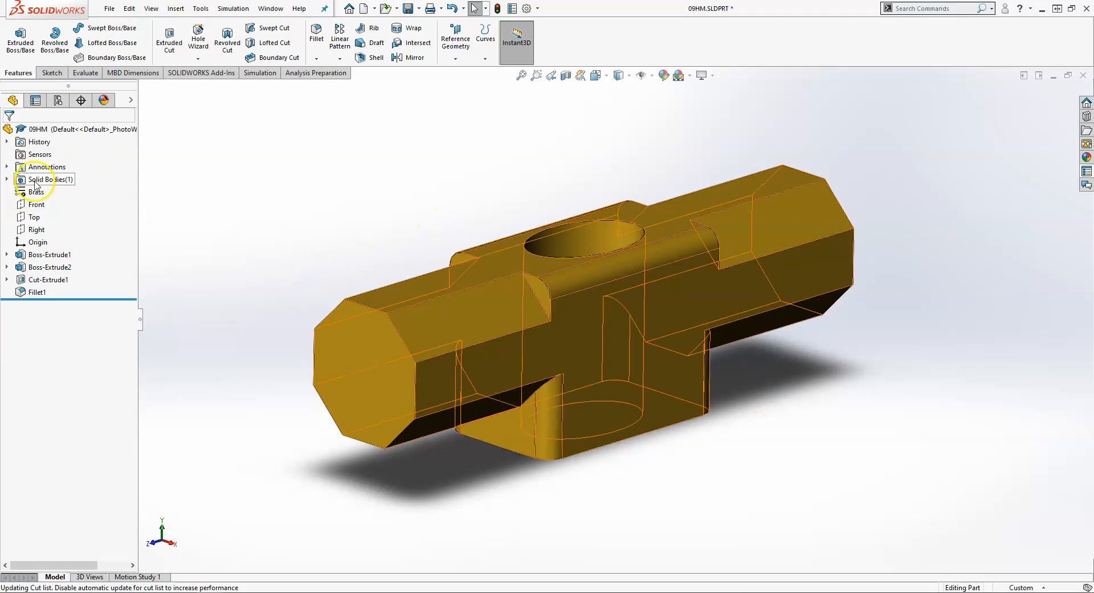
{"action": "left_click", "coordinate": [1087, 171]}
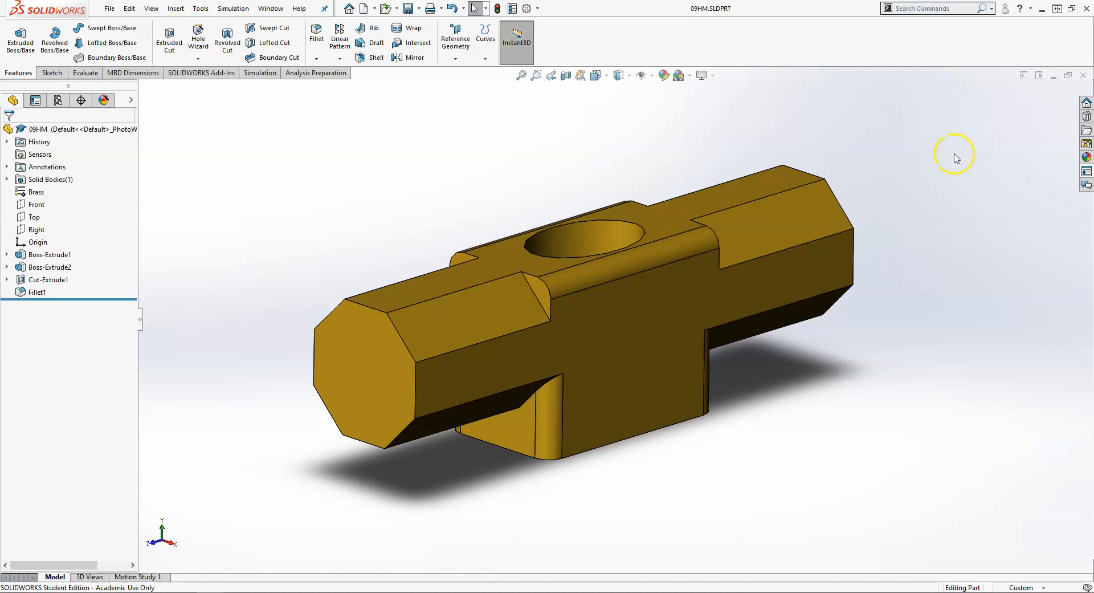
{"action": "left_click", "coordinate": [1084, 77]}
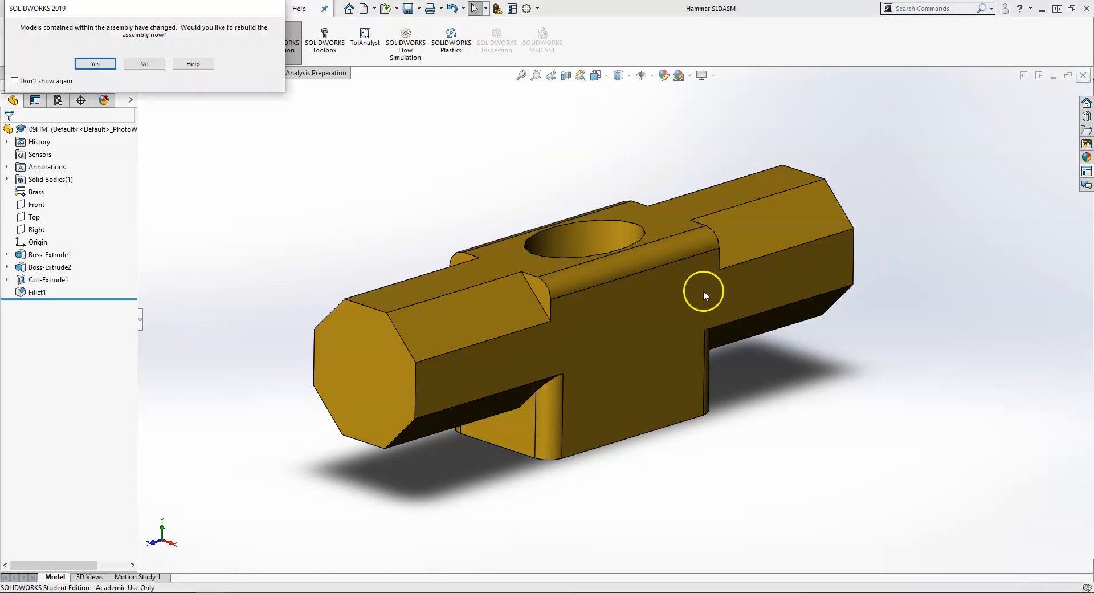
{"action": "left_click", "coordinate": [94, 64]}
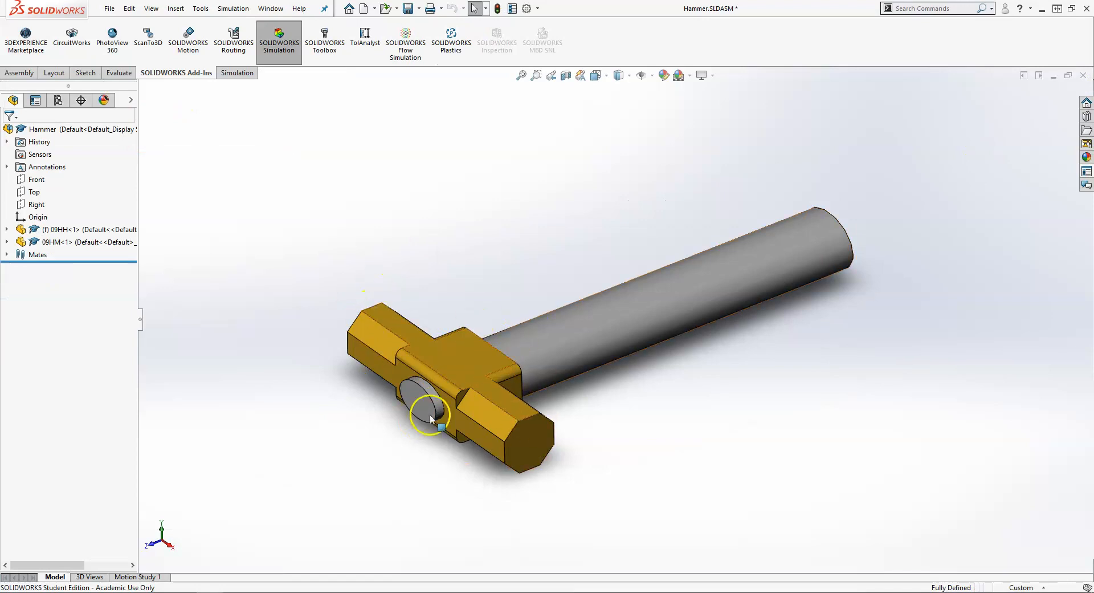
Step: Open the hammer handle part 09HH from the Hammer assembly
{"action": "left_click", "coordinate": [554, 347]}
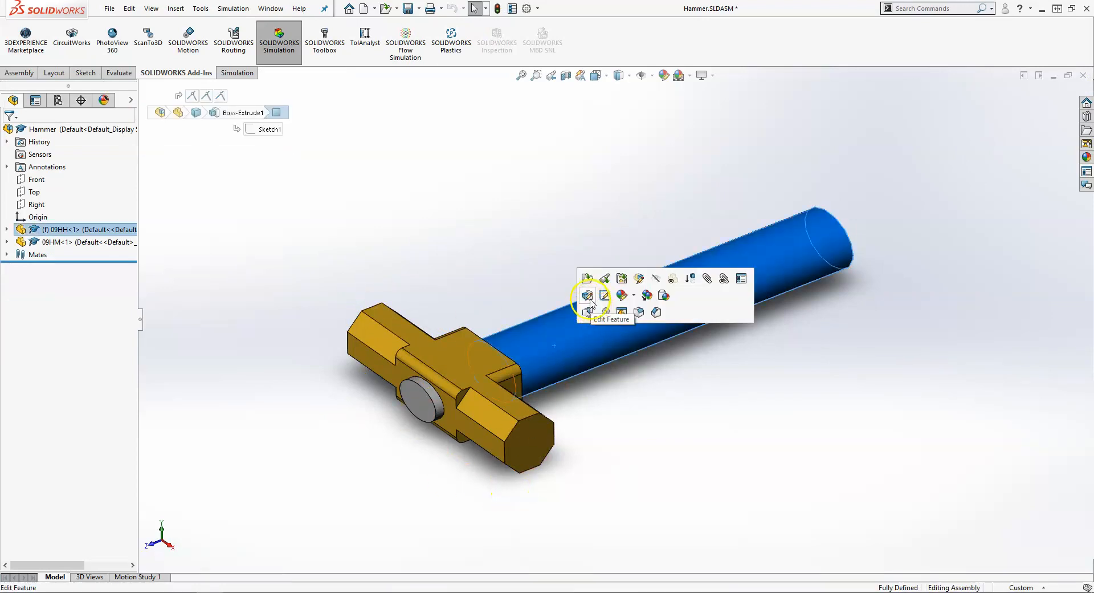
{"action": "left_click", "coordinate": [587, 279]}
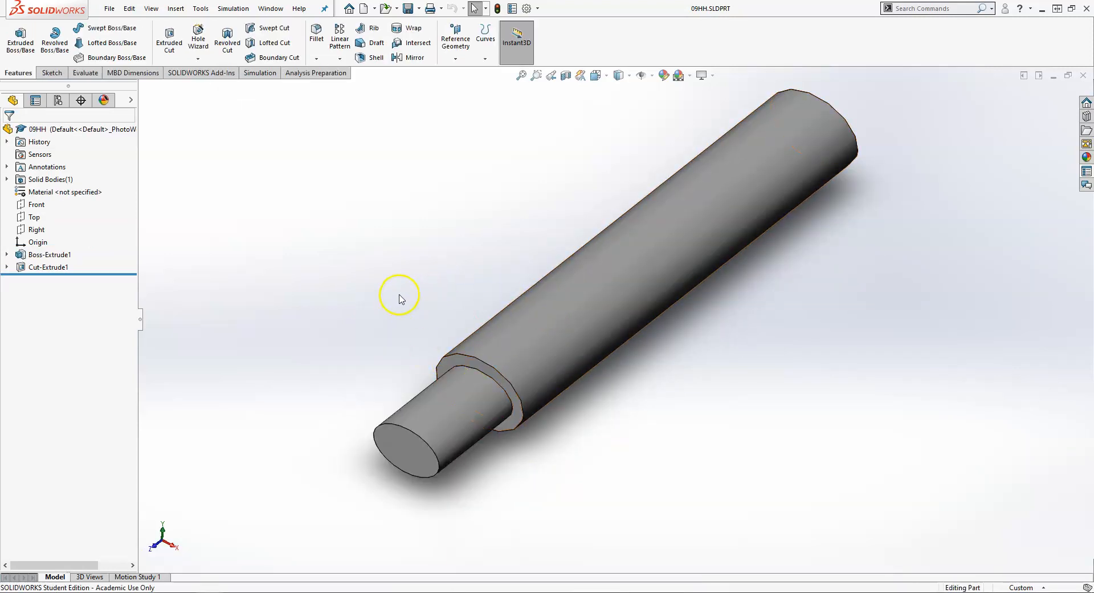
{"action": "key", "text": "ctrl+Tab"}
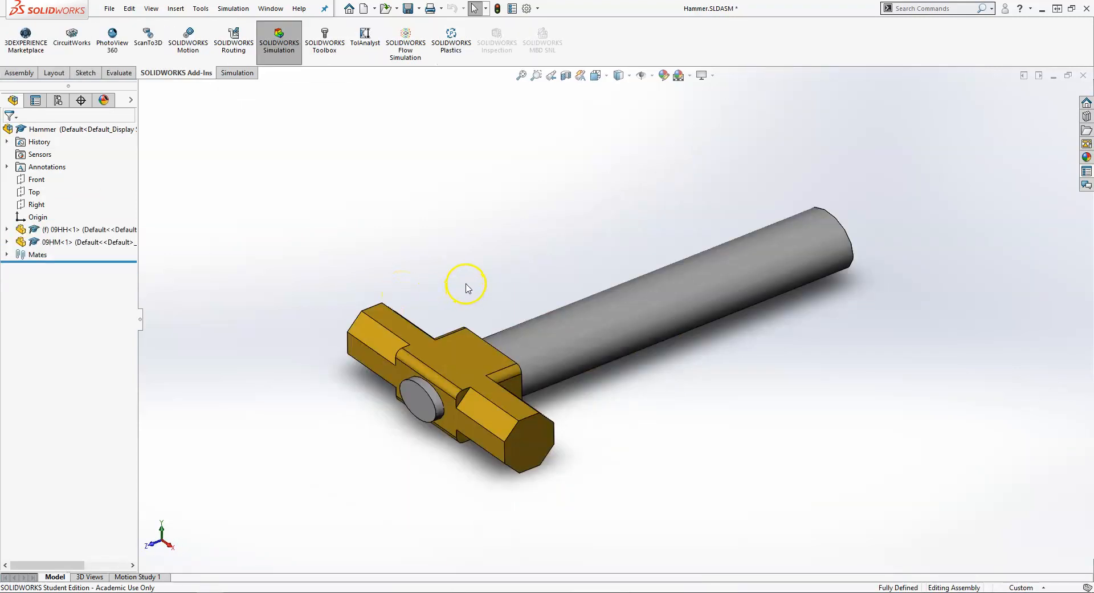
{"action": "right_click", "coordinate": [539, 334]}
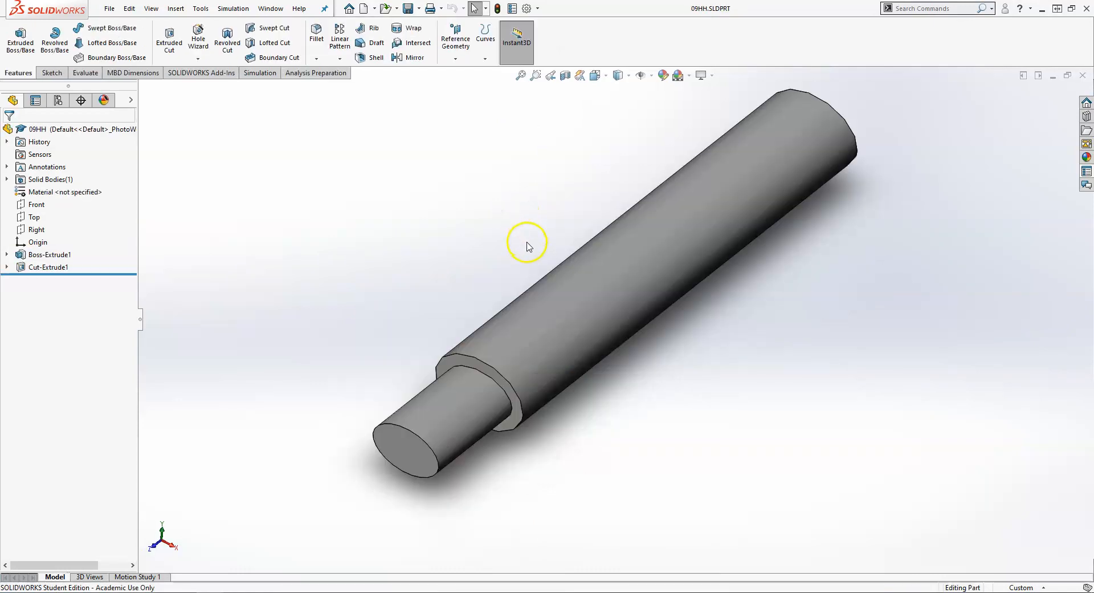
Step: Apply the Mahogany material from the Woods category to the hammer handle and close the material library
{"action": "left_click", "coordinate": [34, 180]}
{"action": "right_click", "coordinate": [34, 181]}
{"action": "right_click", "coordinate": [26, 192]}
{"action": "left_click", "coordinate": [48, 201]}
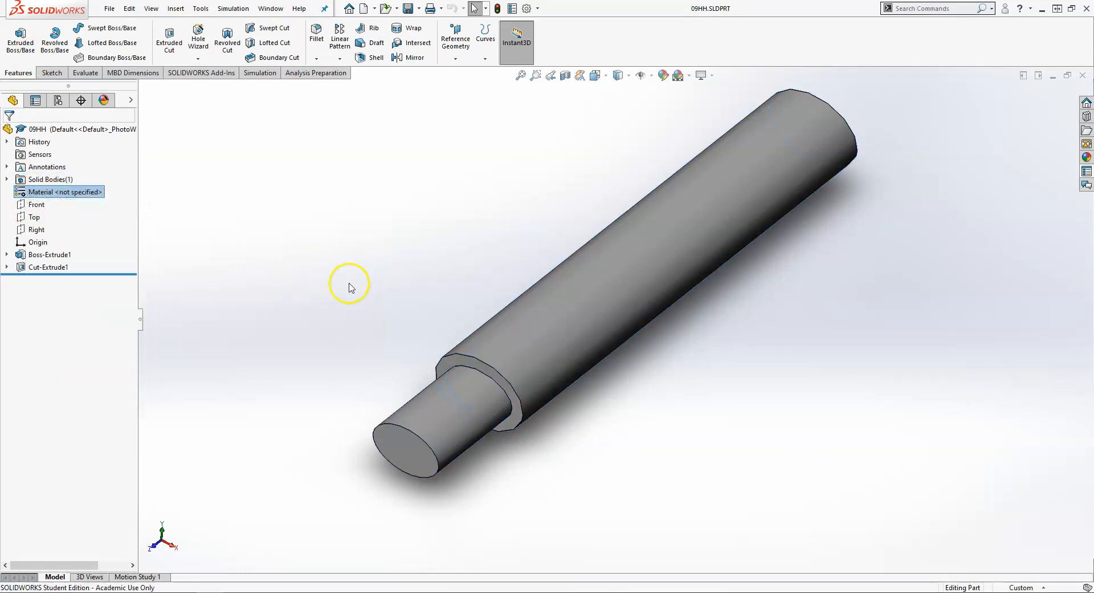
{"action": "left_click", "coordinate": [349, 164]}
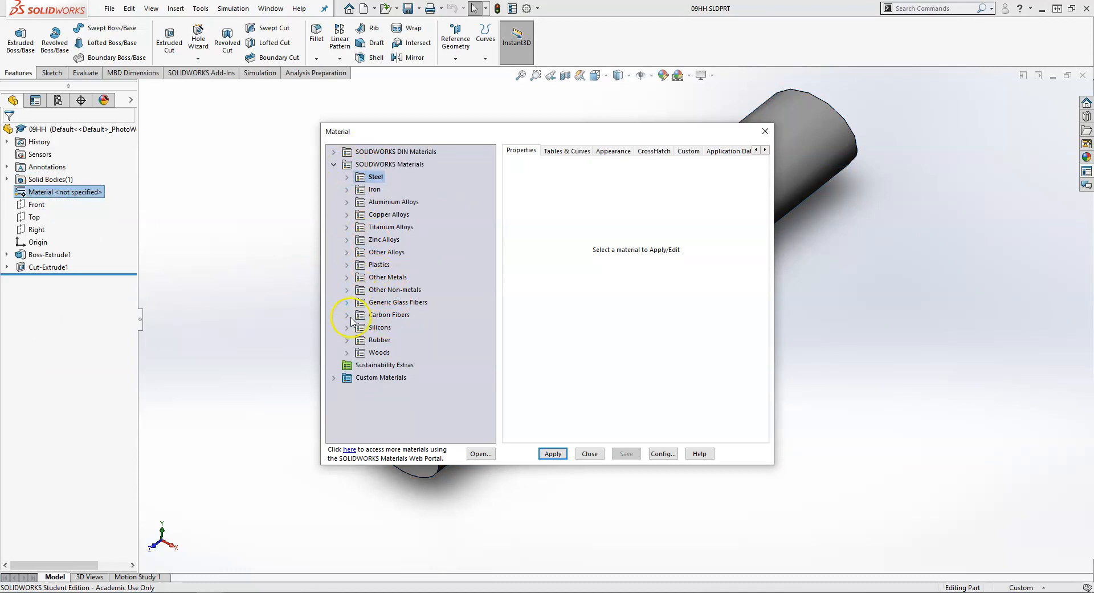
{"action": "left_click", "coordinate": [348, 353]}
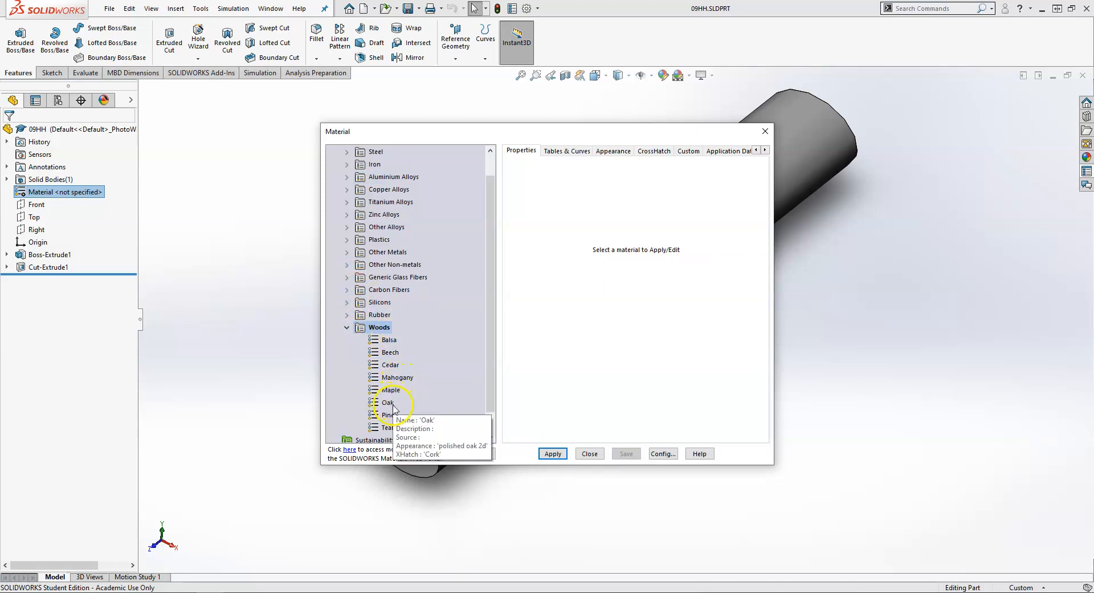
{"action": "left_click", "coordinate": [395, 378]}
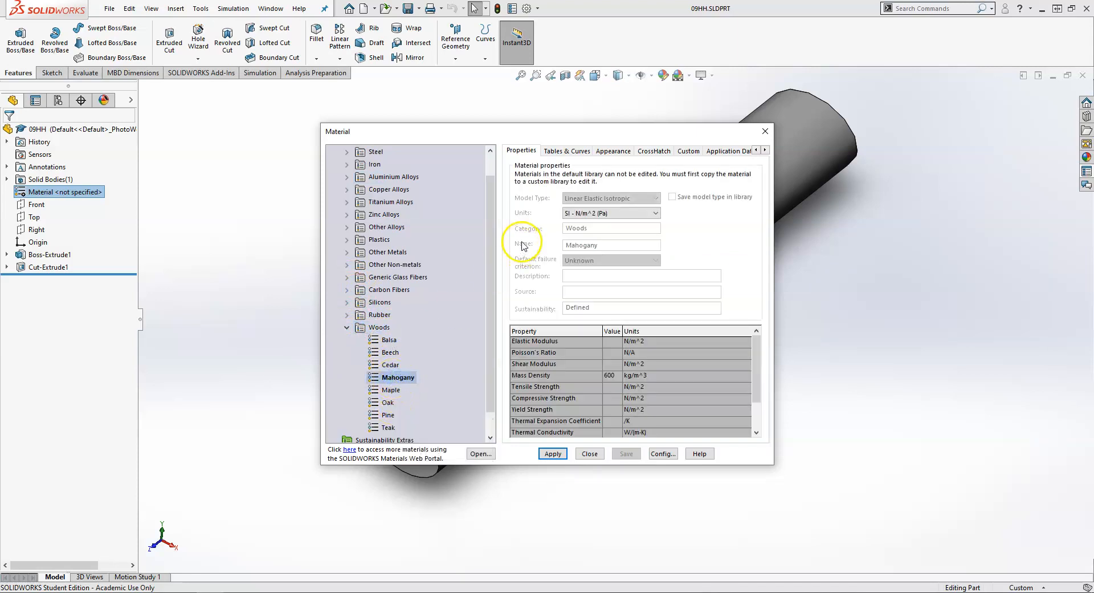
{"action": "left_click", "coordinate": [554, 459]}
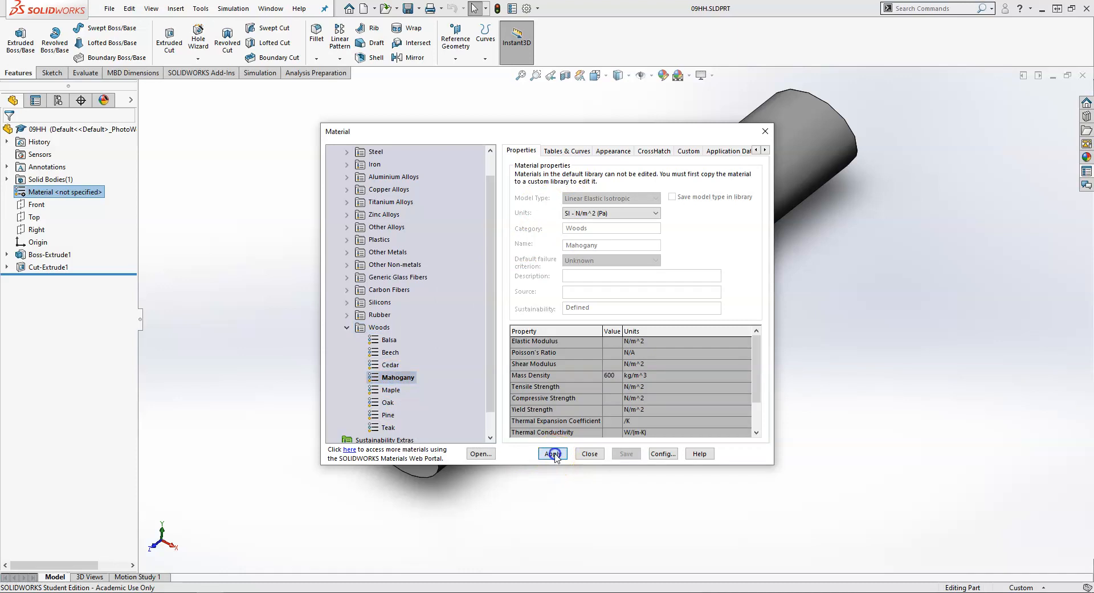
{"action": "left_click", "coordinate": [590, 454]}
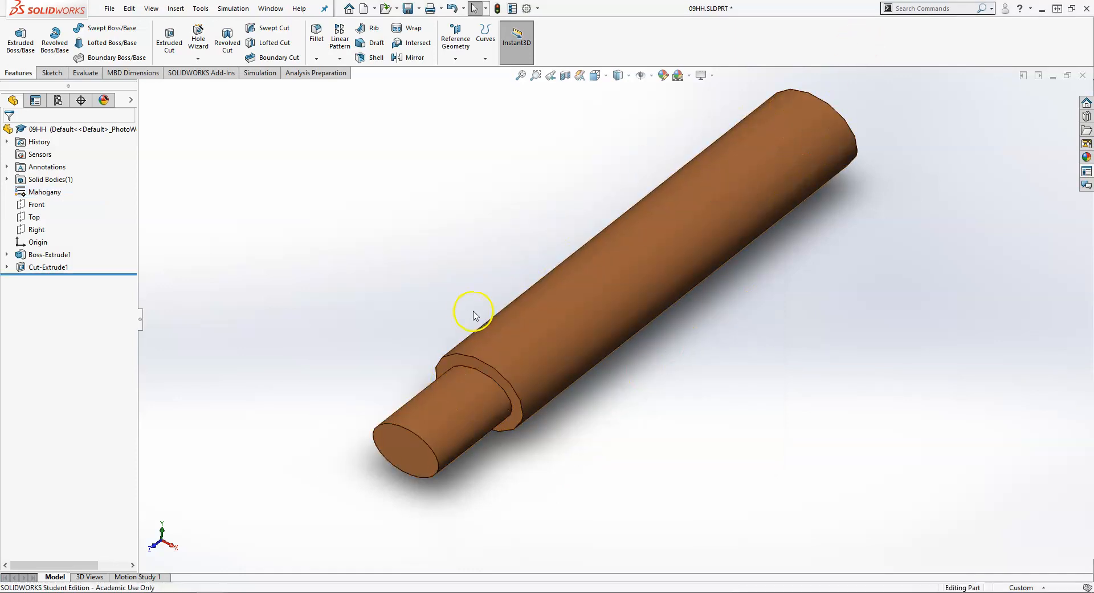
Step: Examine the available scene and decal libraries and the appearance assigned to the handle by its mahogany material
{"action": "scroll", "coordinate": [590, 291], "scroll_direction": "up", "scroll_amount": 1}
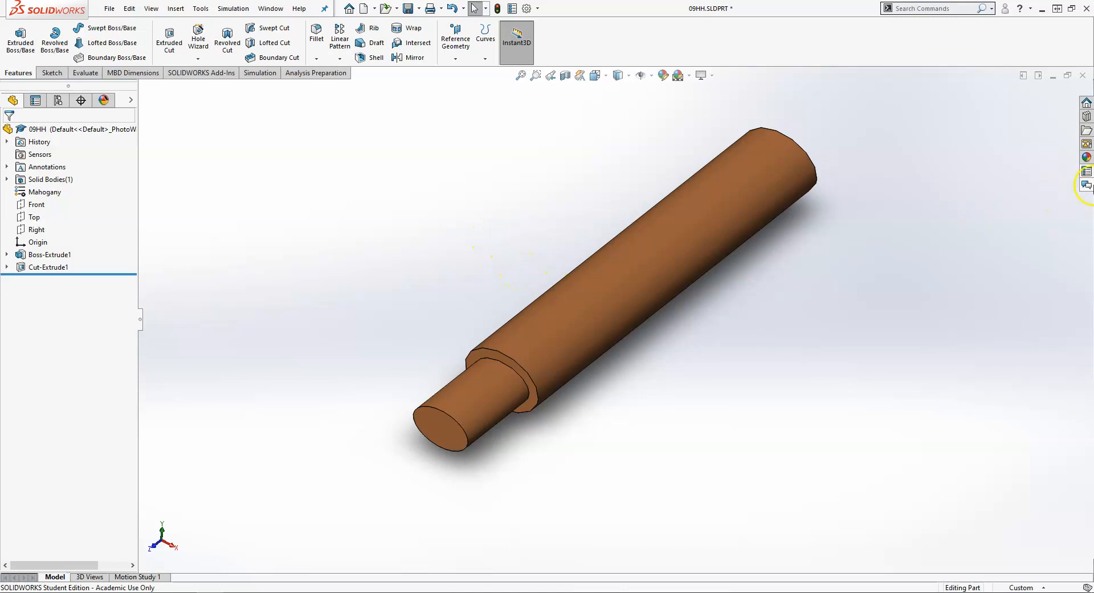
{"action": "left_click", "coordinate": [1087, 157]}
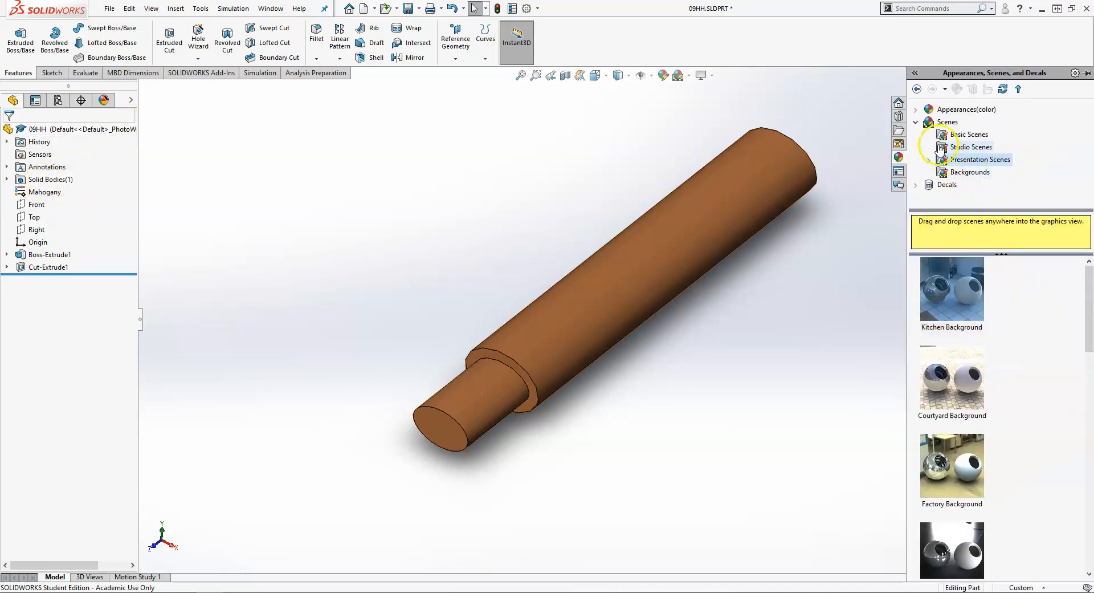
{"action": "left_click", "coordinate": [917, 122]}
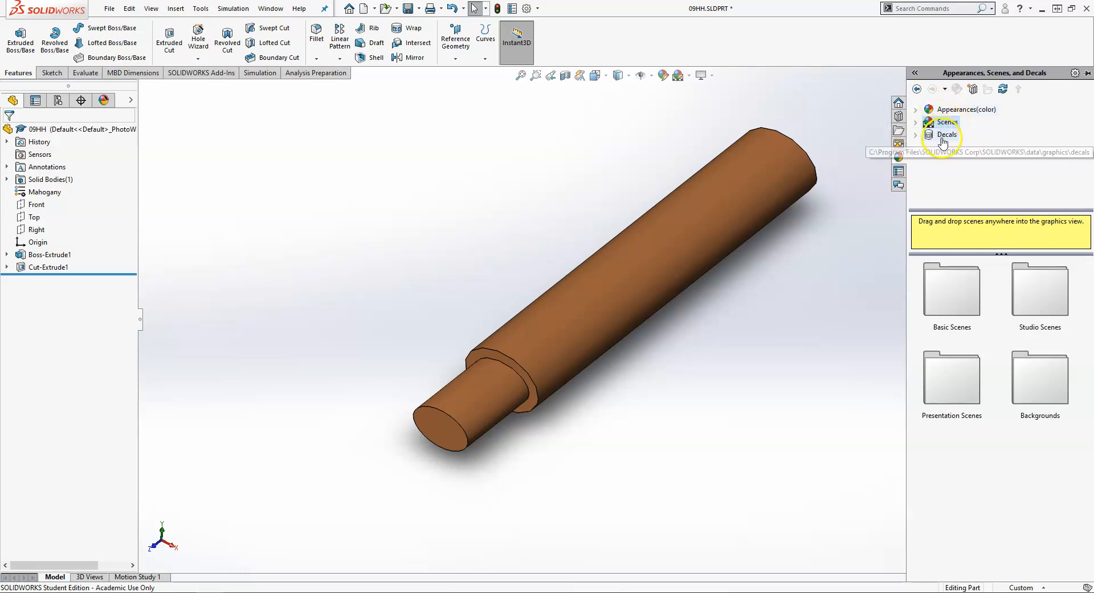
{"action": "left_click", "coordinate": [104, 101]}
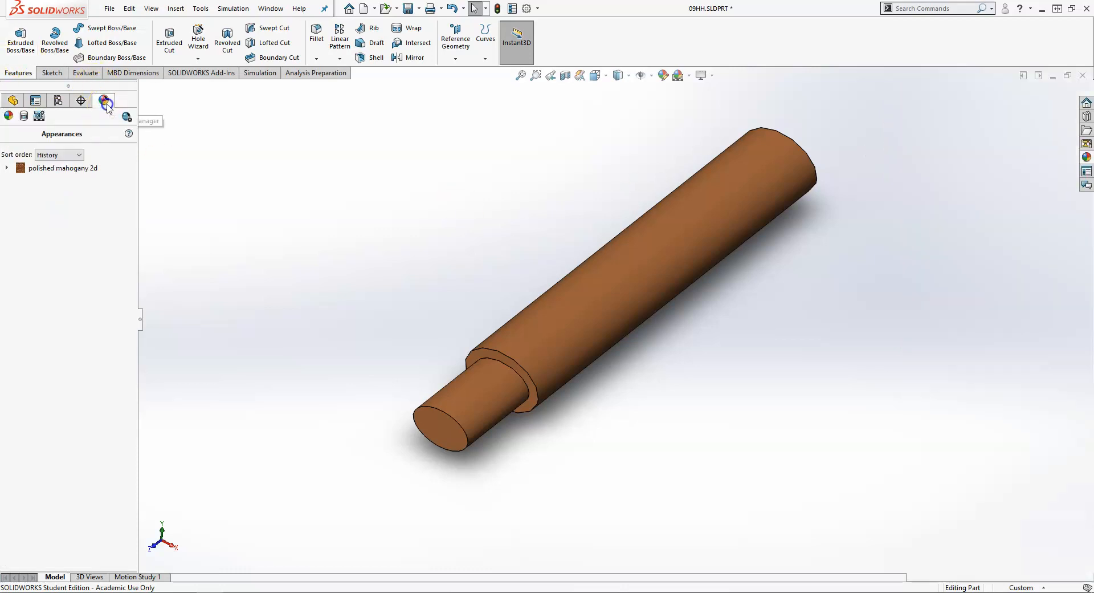
{"action": "mouse_move", "coordinate": [29, 171]}
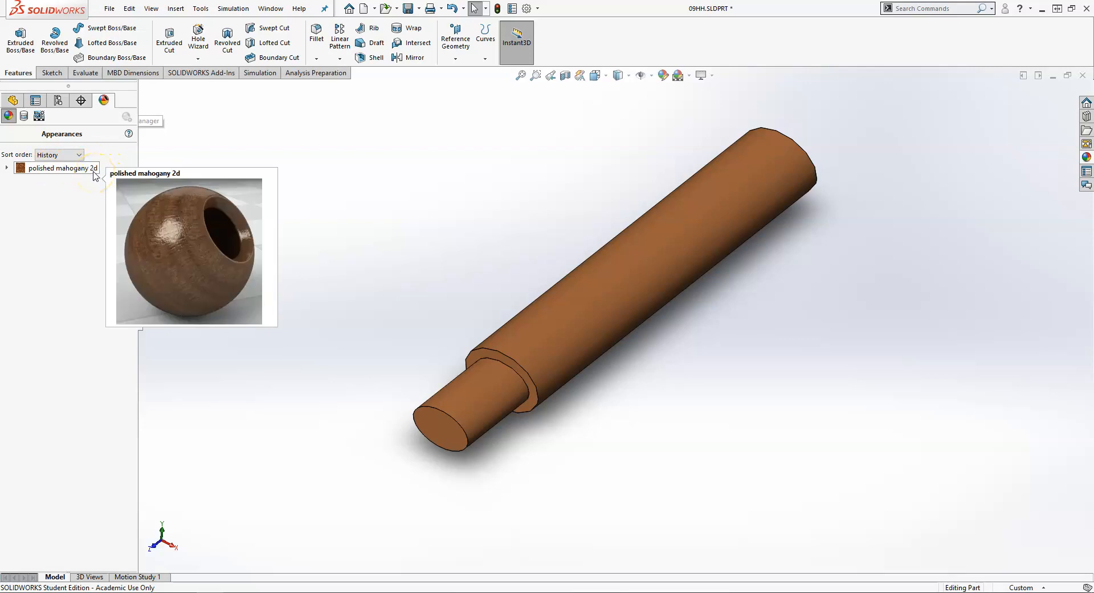
{"action": "left_click", "coordinate": [427, 176]}
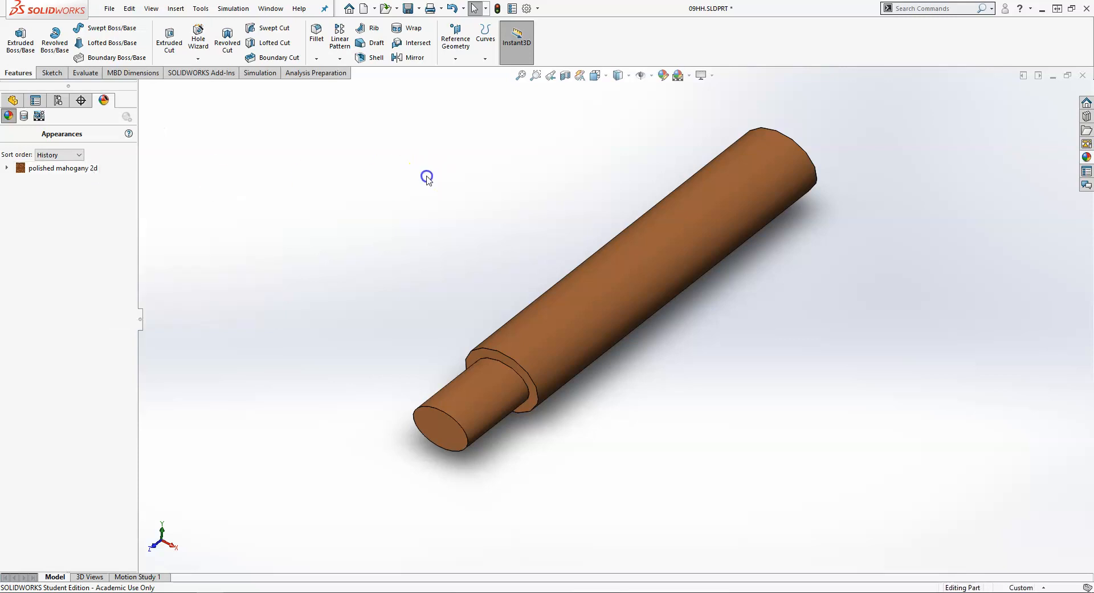
Step: Save and close the handle part, and rebuild the Hammer assembly with its updated material
{"action": "key", "text": "ctrl+s"}
{"action": "left_click", "coordinate": [12, 101]}
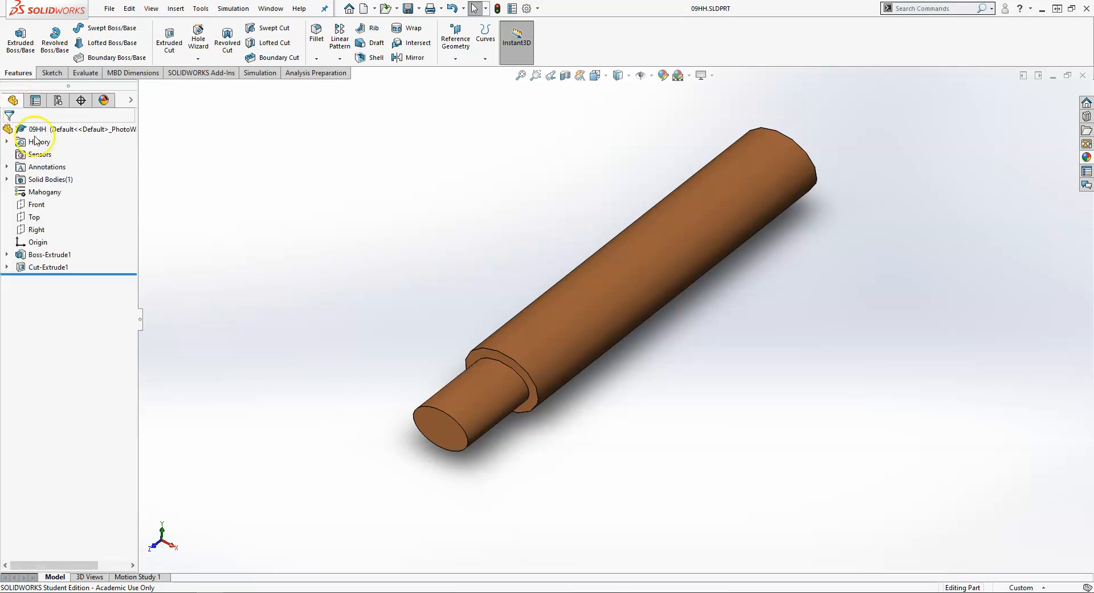
{"action": "left_click", "coordinate": [1083, 75]}
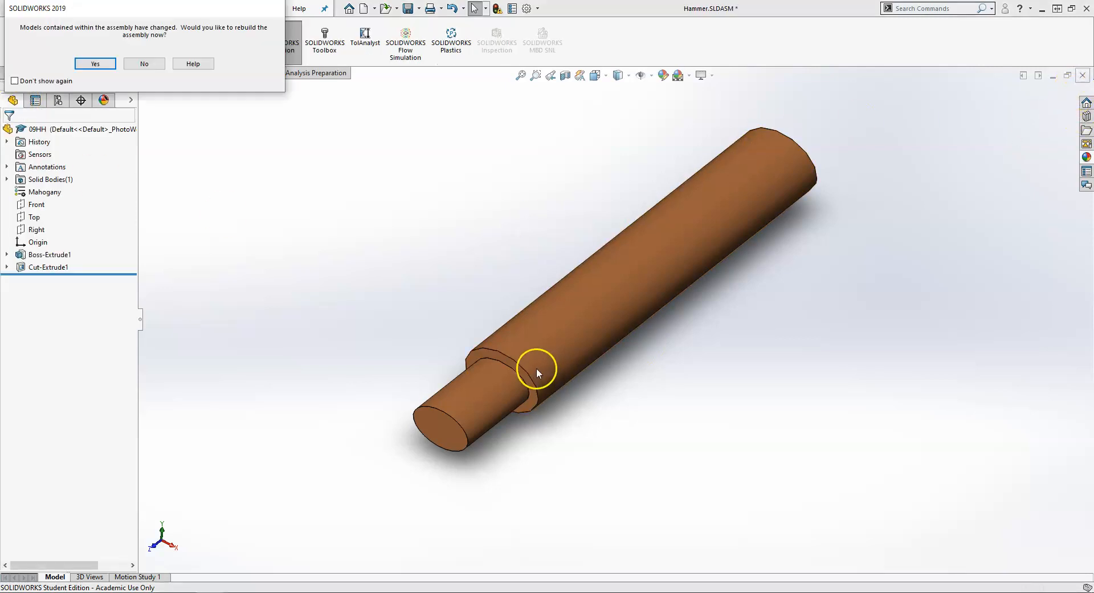
{"action": "left_click", "coordinate": [95, 64]}
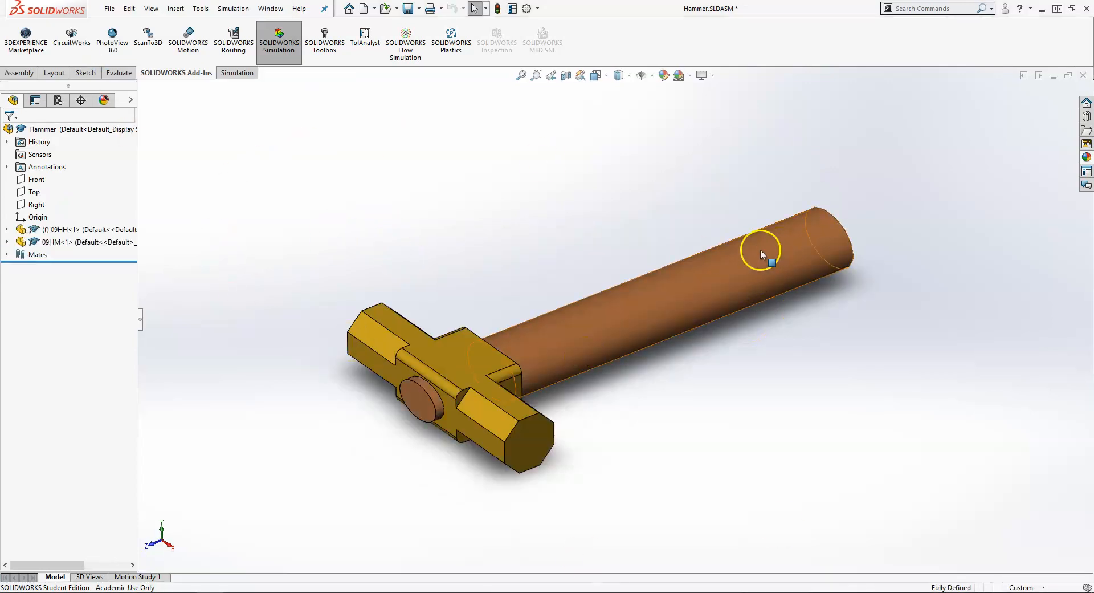
Step: Enable the PhotoView 360 add-in for the Hammer assembly and show its render tools
{"action": "scroll", "coordinate": [415, 313], "scroll_direction": "up", "scroll_amount": 2}
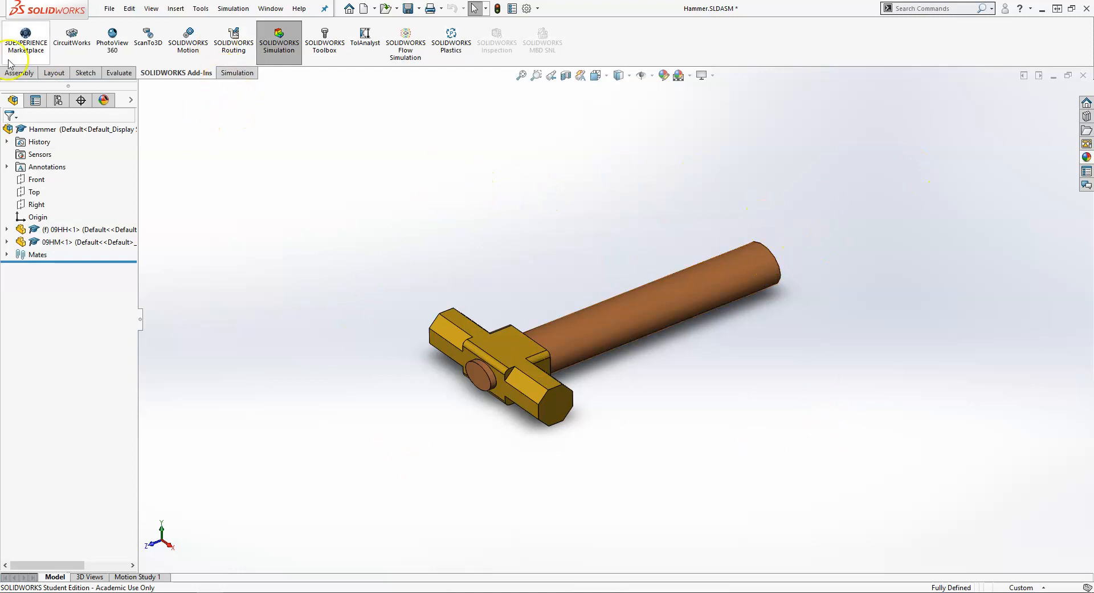
{"action": "left_click", "coordinate": [19, 73]}
{"action": "left_click", "coordinate": [166, 75]}
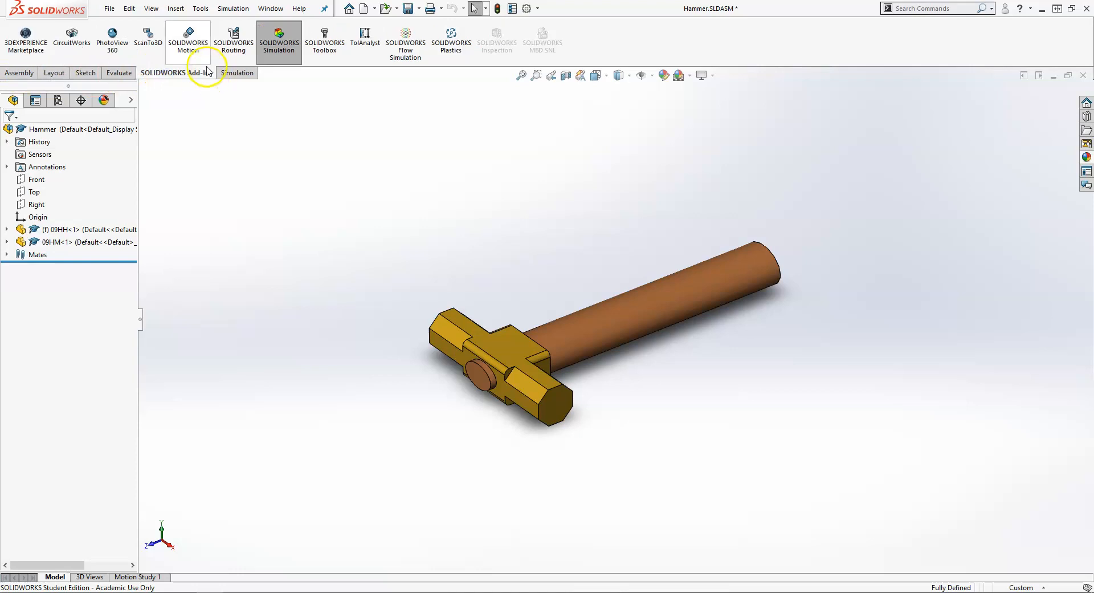
{"action": "left_click", "coordinate": [116, 51]}
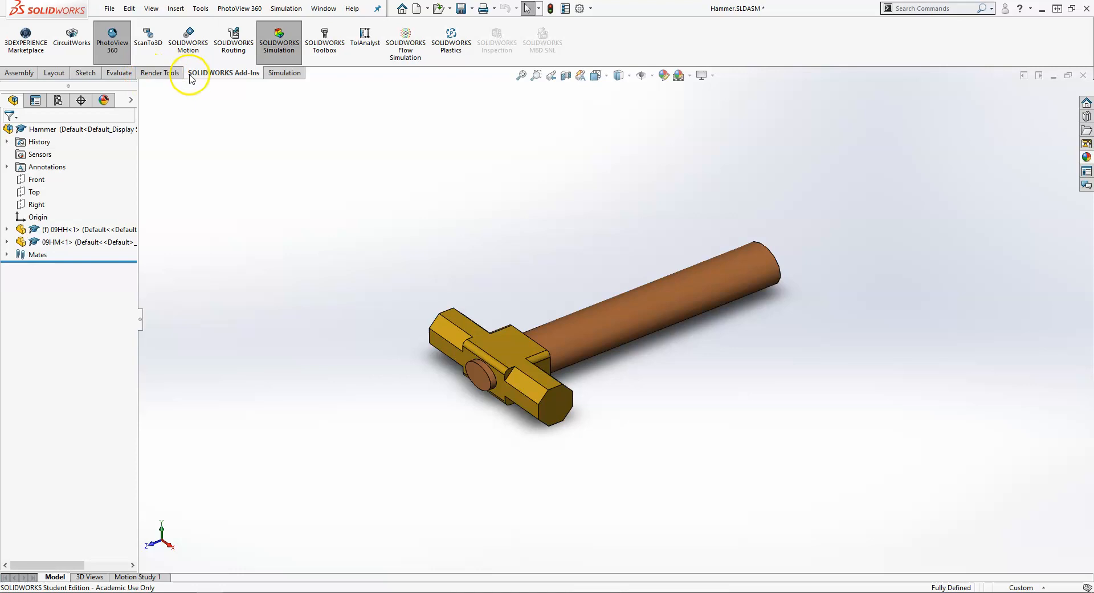
{"action": "left_click", "coordinate": [145, 71]}
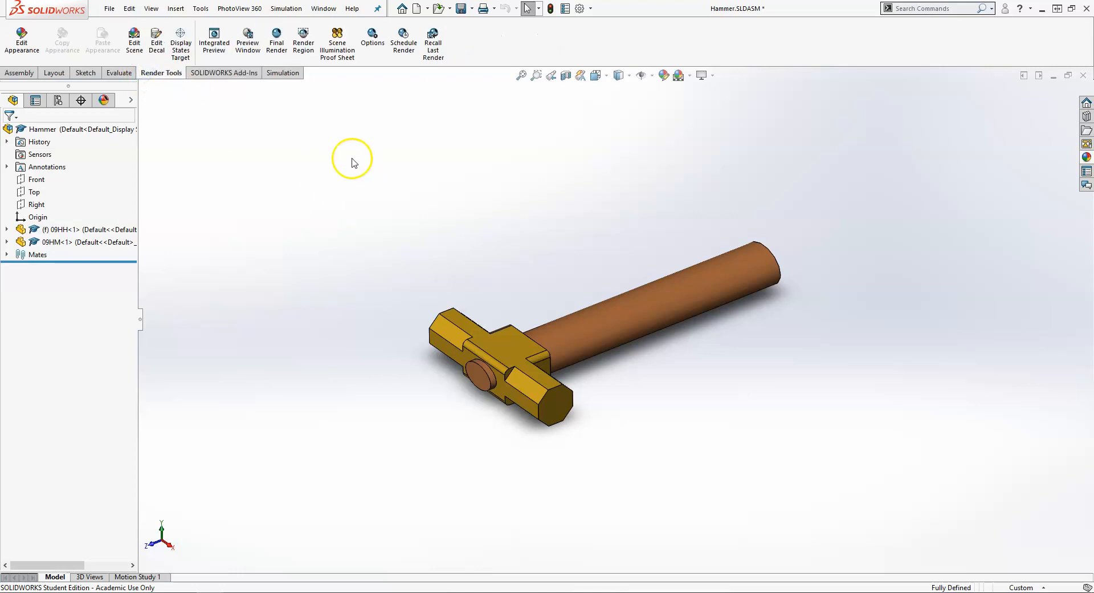
Step: Open a render preview of the hammer without camera or perspective, allowing PhotoView 360 through the firewall on public networks
{"action": "scroll", "coordinate": [942, 291], "scroll_direction": "down", "scroll_amount": 1}
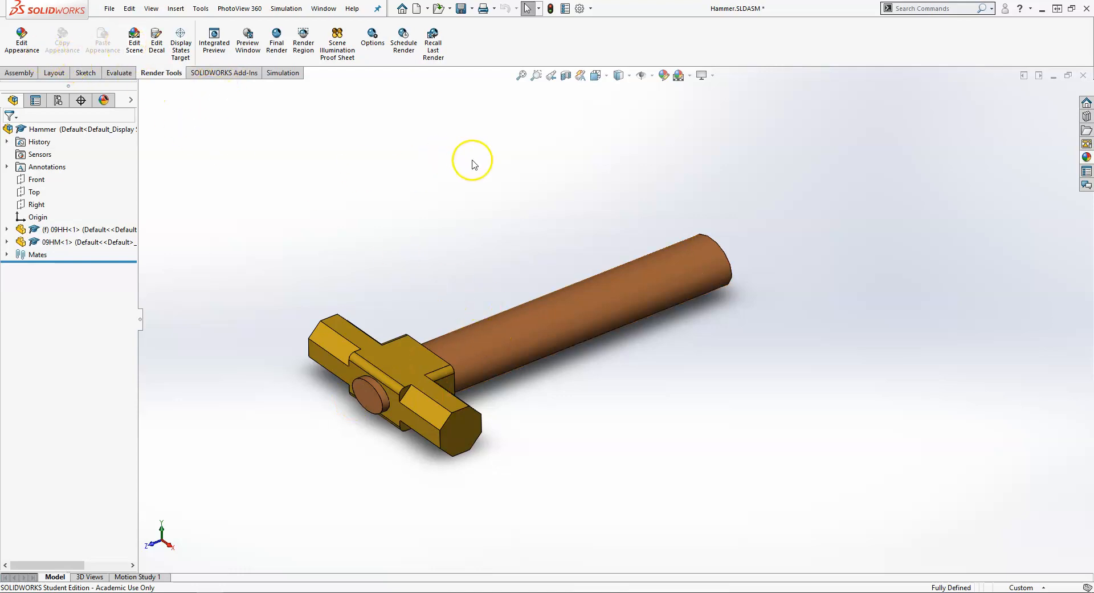
{"action": "left_click", "coordinate": [249, 51]}
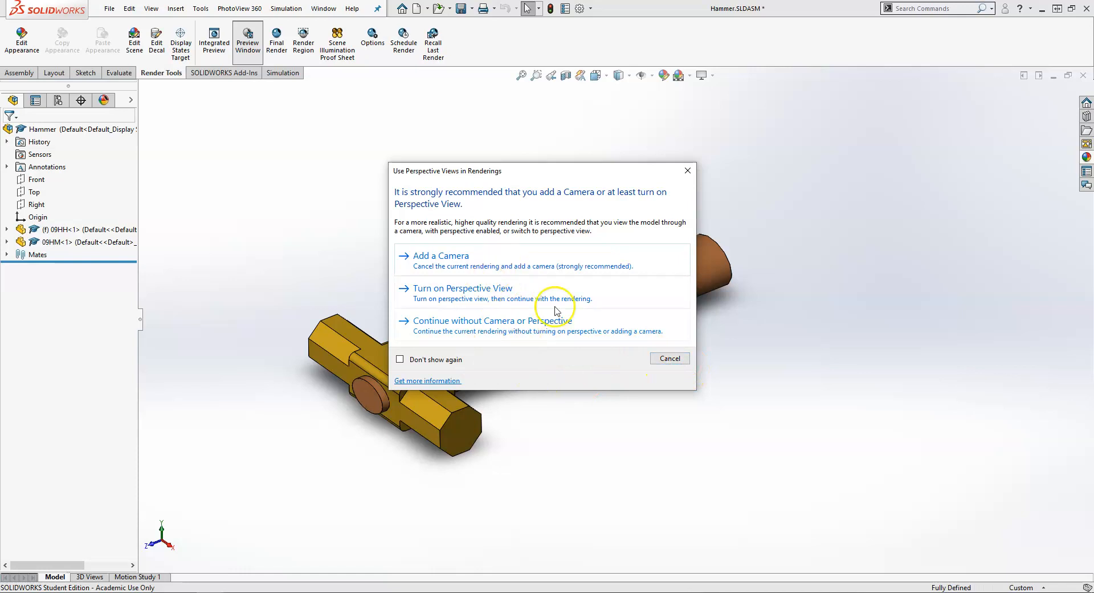
{"action": "left_click", "coordinate": [498, 333]}
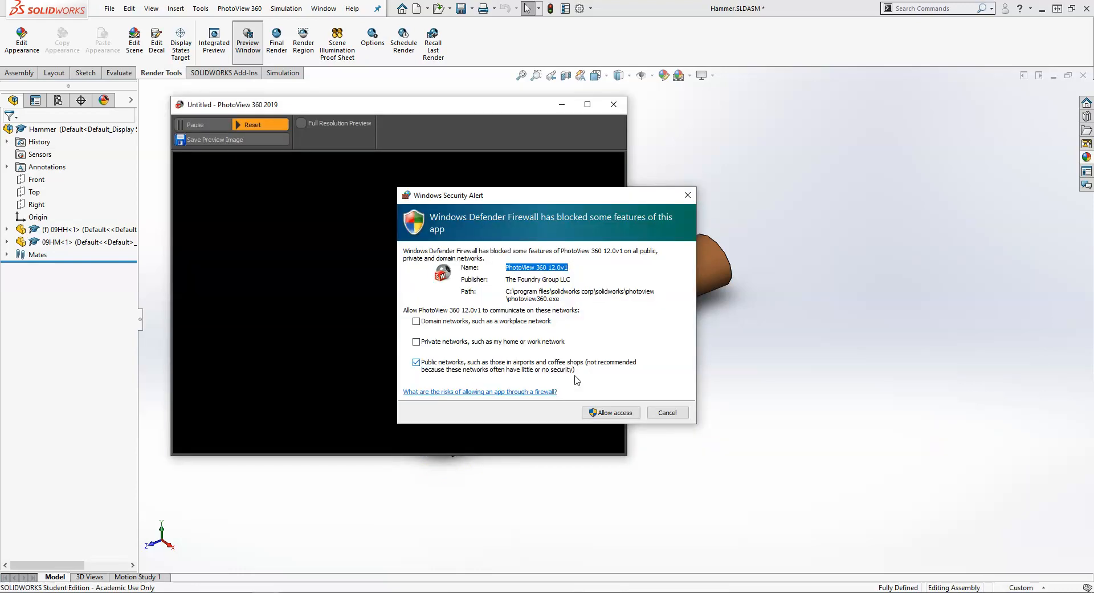
{"action": "left_click", "coordinate": [592, 413]}
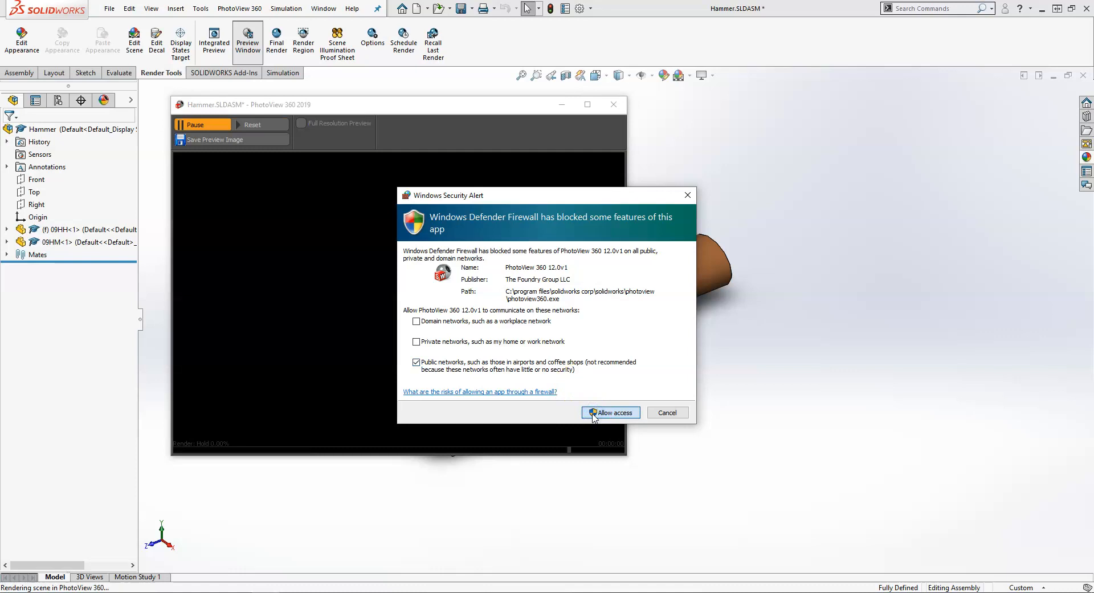
{"action": "left_click", "coordinate": [688, 196]}
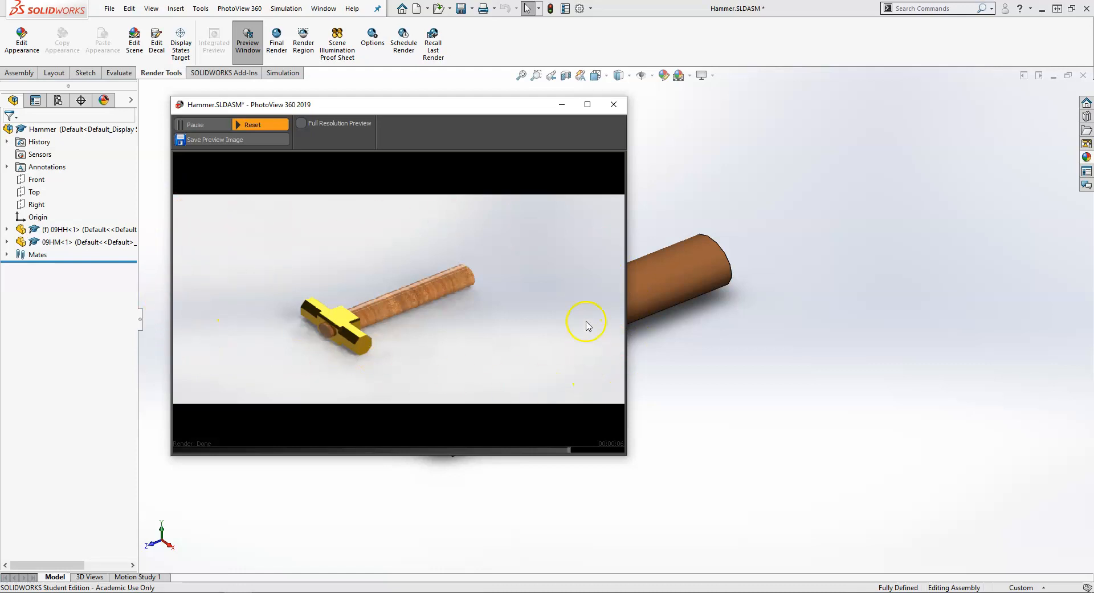
Step: View the hammer render preview at full resolution and close the preview window
{"action": "left_click", "coordinate": [301, 123]}
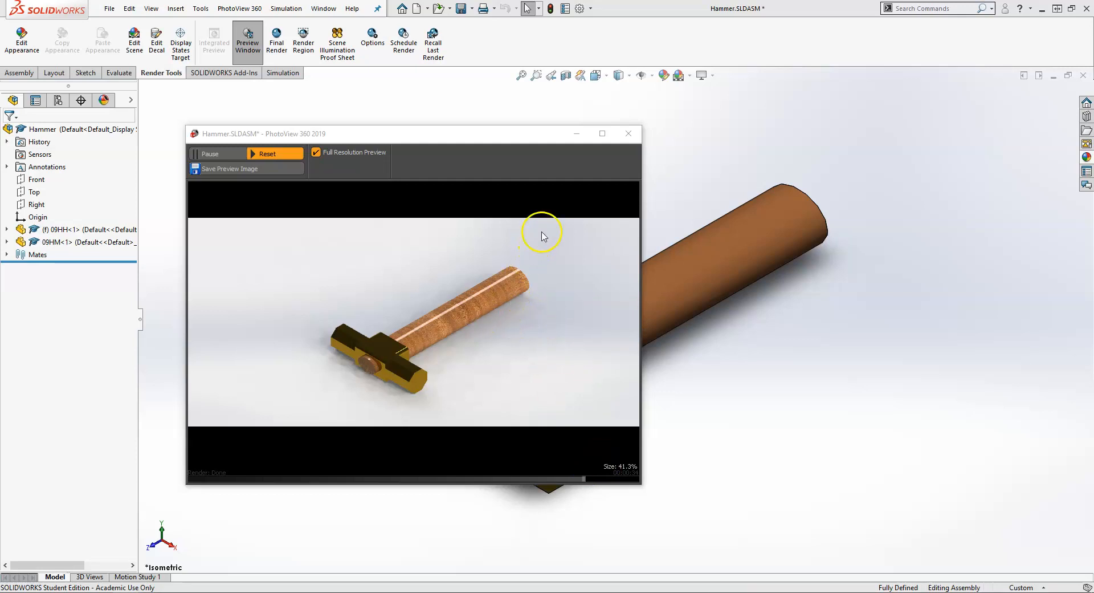
{"action": "left_click", "coordinate": [627, 138]}
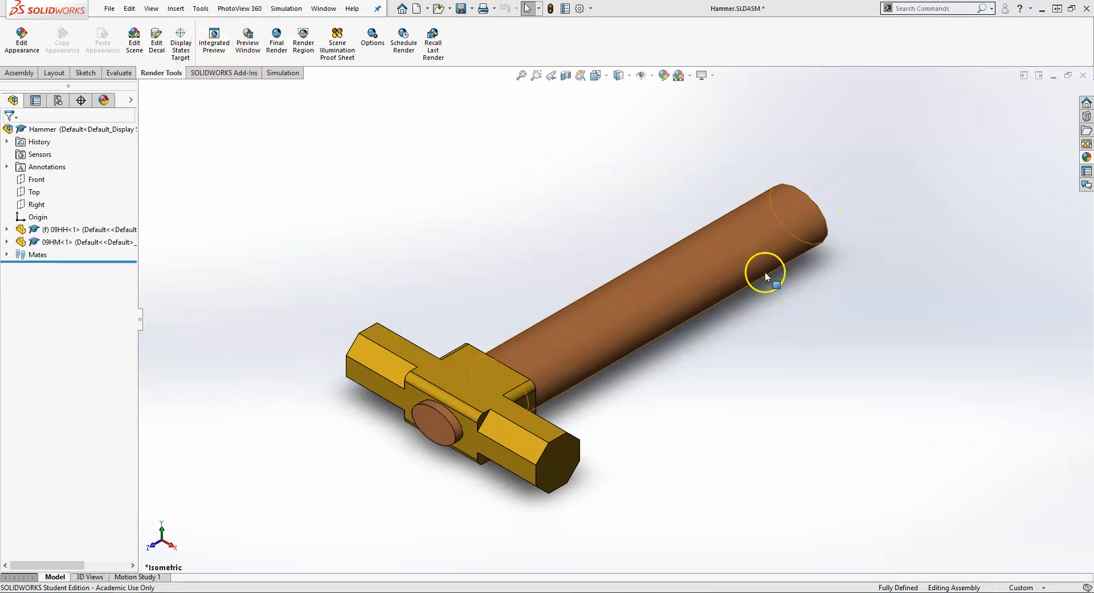
Step: Open the hammer head part 09HM from the assembly and bring up the decal library for it
{"action": "middle_click_drag", "start_coordinate": [625, 337], "coordinate": [594, 329]}
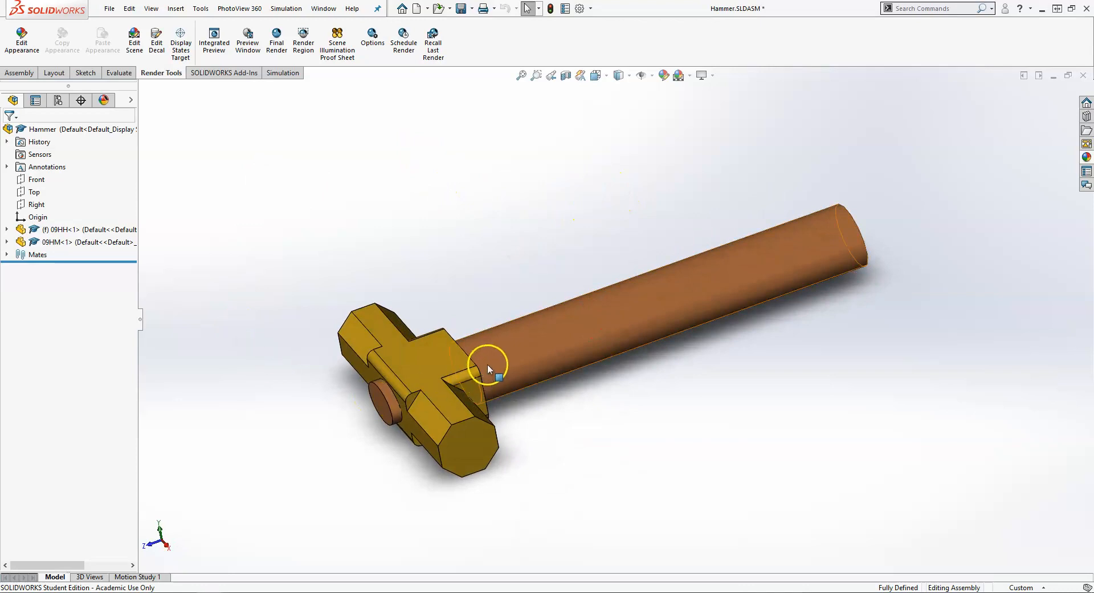
{"action": "left_click", "coordinate": [406, 364]}
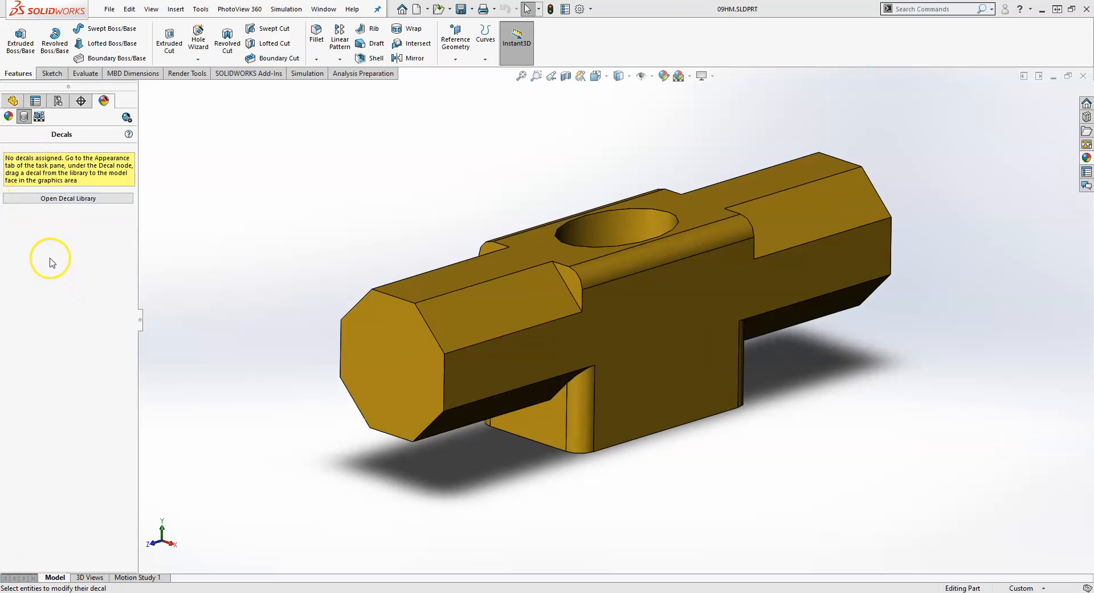
{"action": "left_click", "coordinate": [52, 200]}
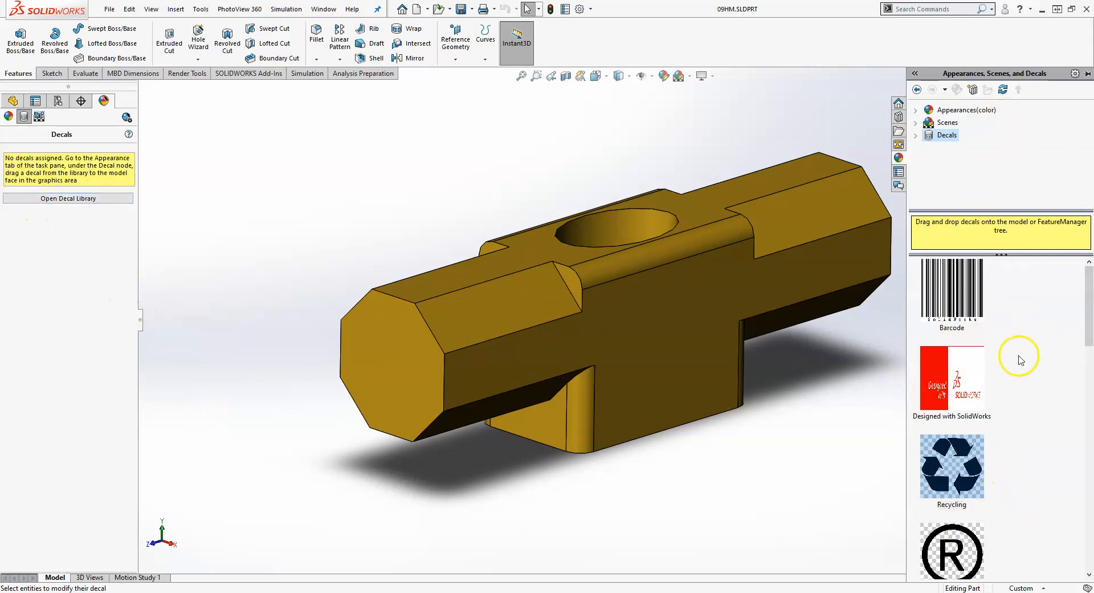
Step: Look through the standard decals and the logos folder for a decal suited to the hammer head
{"action": "scroll", "coordinate": [1021, 359], "scroll_direction": "down", "scroll_amount": 15}
{"action": "scroll", "coordinate": [1020, 359], "scroll_direction": "up", "scroll_amount": 5}
{"action": "scroll", "coordinate": [1020, 359], "scroll_direction": "up", "scroll_amount": 8}
{"action": "scroll", "coordinate": [962, 344], "scroll_direction": "down", "scroll_amount": 10}
{"action": "scroll", "coordinate": [963, 371], "scroll_direction": "down", "scroll_amount": 5}
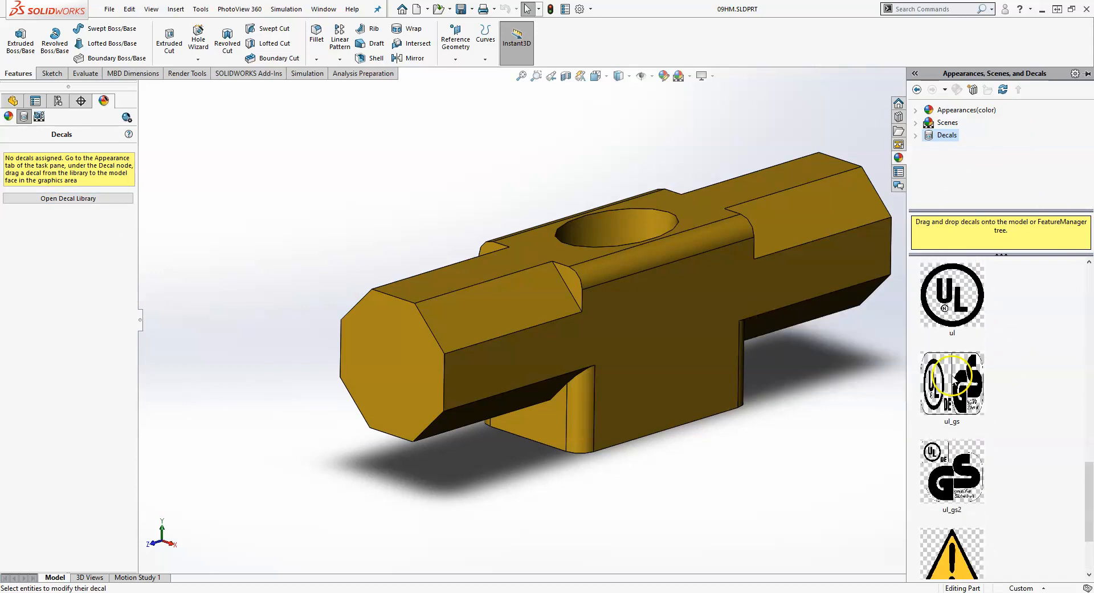
{"action": "double_click", "coordinate": [953, 539]}
{"action": "scroll", "coordinate": [963, 399], "scroll_direction": "down", "scroll_amount": 6}
{"action": "scroll", "coordinate": [965, 384], "scroll_direction": "up", "scroll_amount": 5}
{"action": "scroll", "coordinate": [967, 384], "scroll_direction": "up", "scroll_amount": 1}
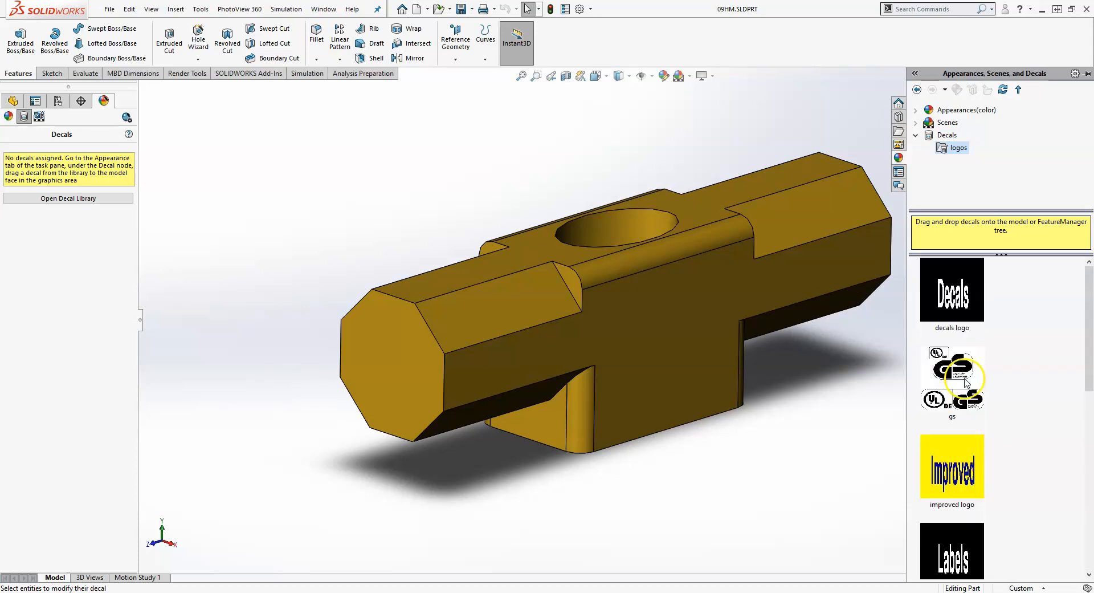
{"action": "left_click", "coordinate": [945, 136]}
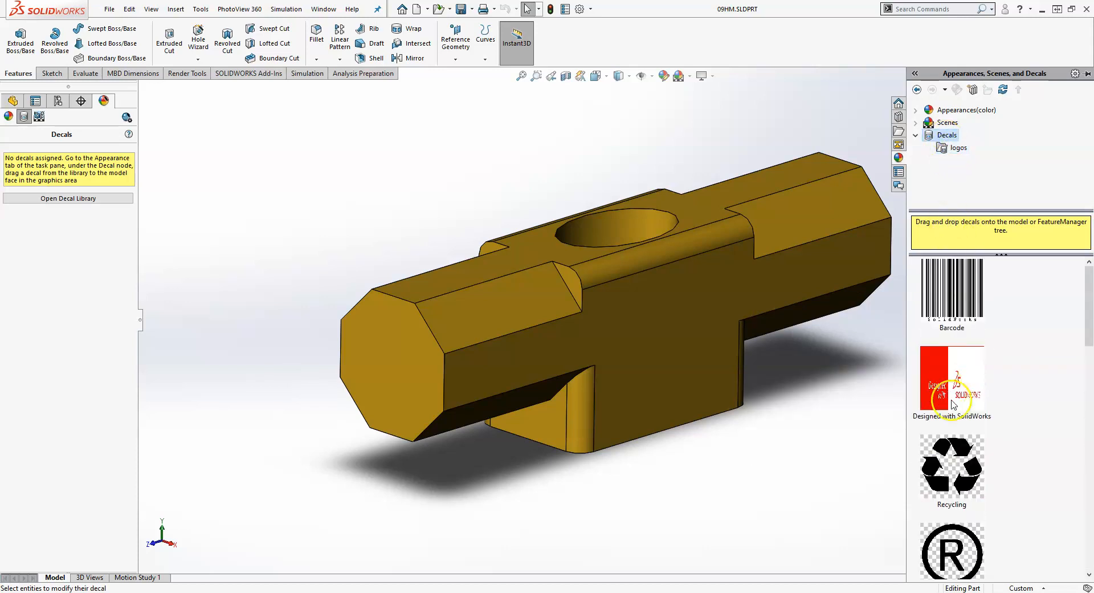
{"action": "scroll", "coordinate": [972, 461], "scroll_direction": "down", "scroll_amount": 2}
{"action": "scroll", "coordinate": [968, 450], "scroll_direction": "down", "scroll_amount": 2}
{"action": "scroll", "coordinate": [966, 436], "scroll_direction": "up", "scroll_amount": 2}
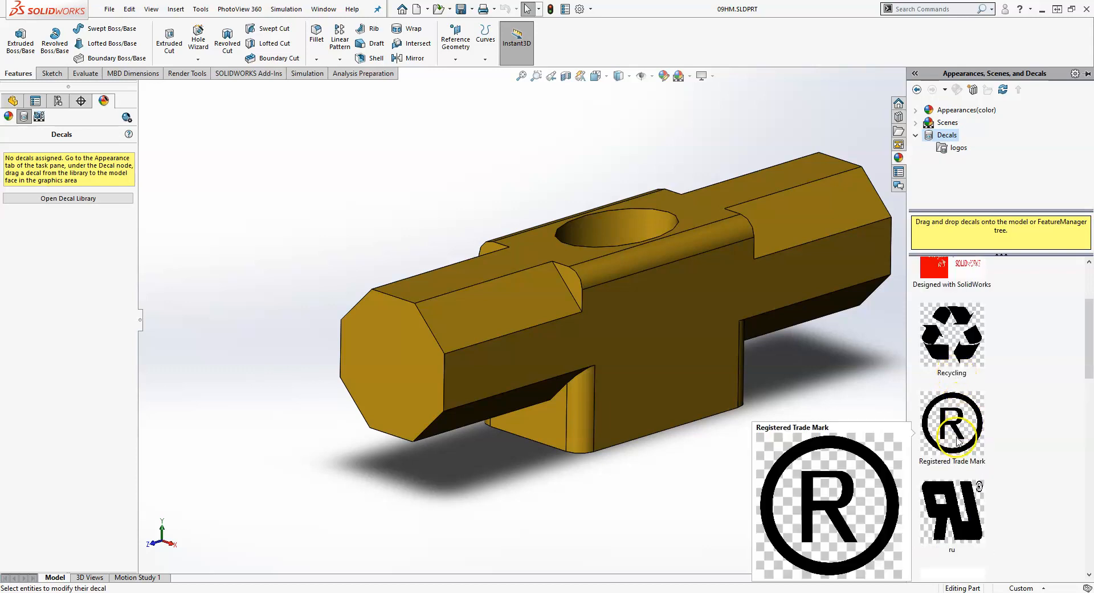
Step: Apply the Registered Trade Mark decal to the hammer head's flat side face, shrunk and placed near the face's upper corner beside the far striking end
{"action": "left_click_drag", "start_coordinate": [965, 427], "coordinate": [661, 354]}
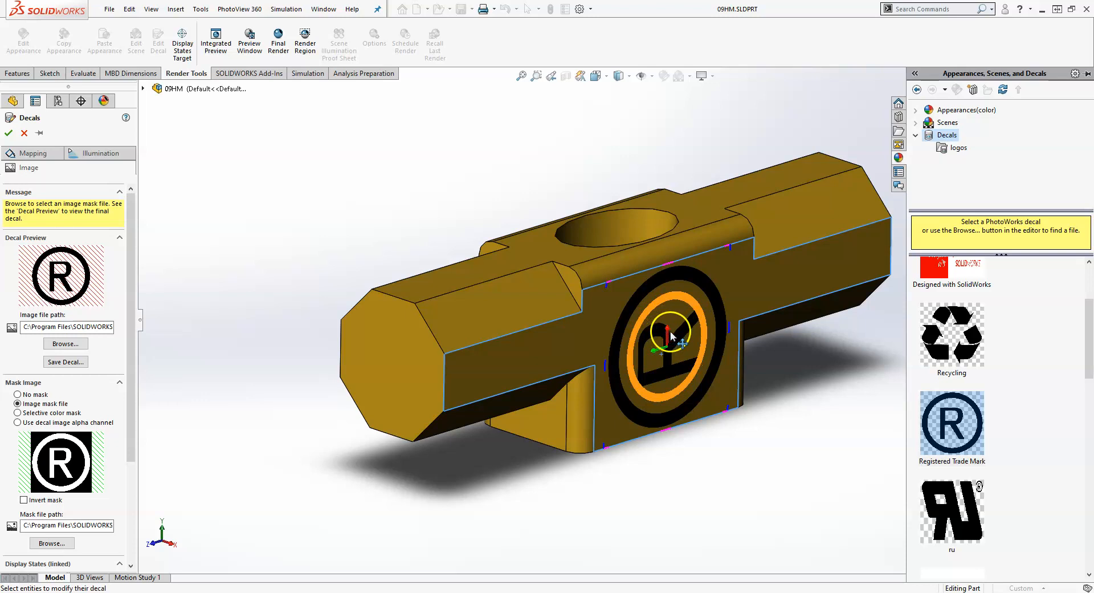
{"action": "left_click_drag", "start_coordinate": [697, 308], "coordinate": [707, 387]}
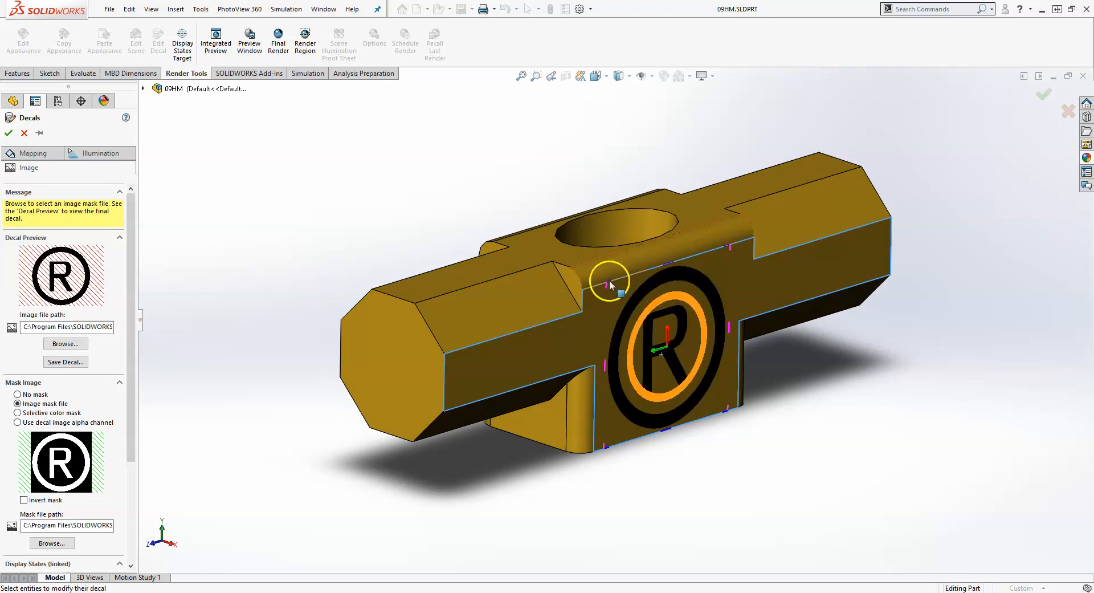
{"action": "left_click_drag", "start_coordinate": [609, 282], "coordinate": [718, 294]}
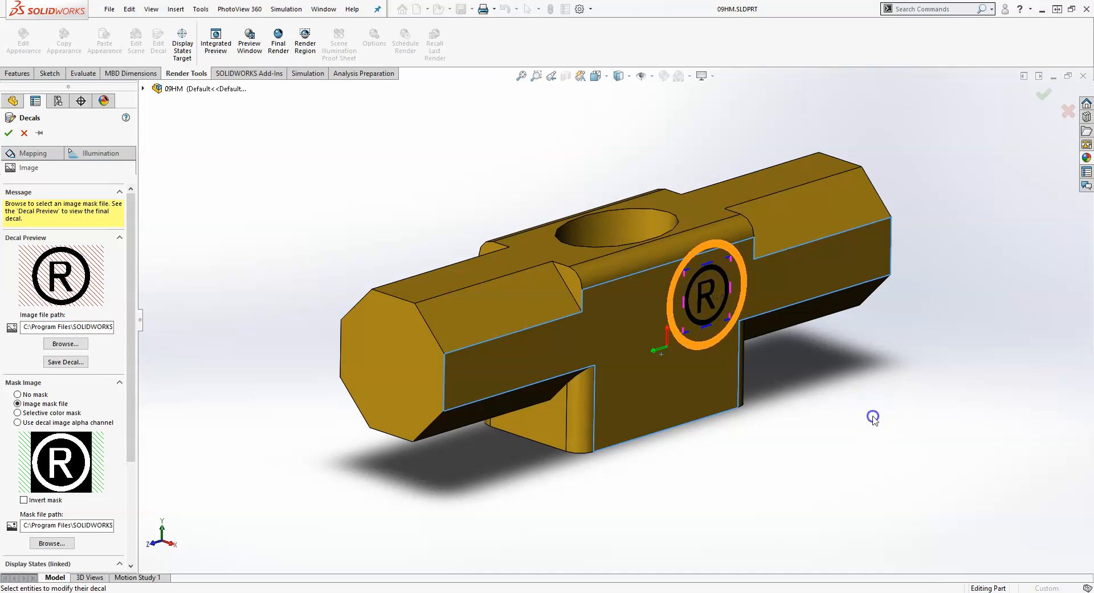
{"action": "left_click", "coordinate": [1044, 109]}
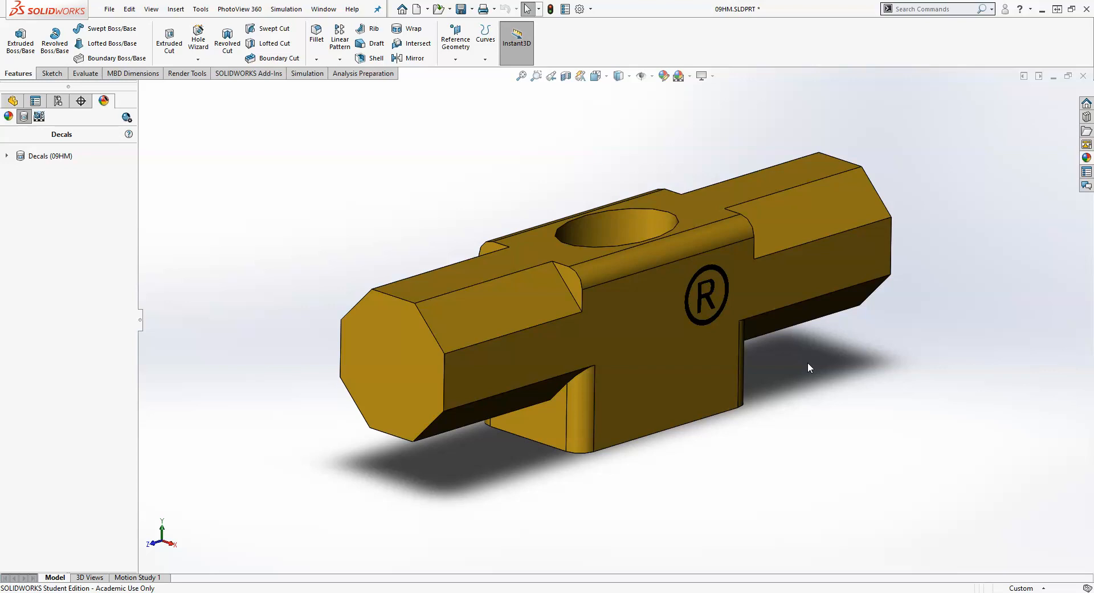
{"action": "left_click", "coordinate": [1086, 157]}
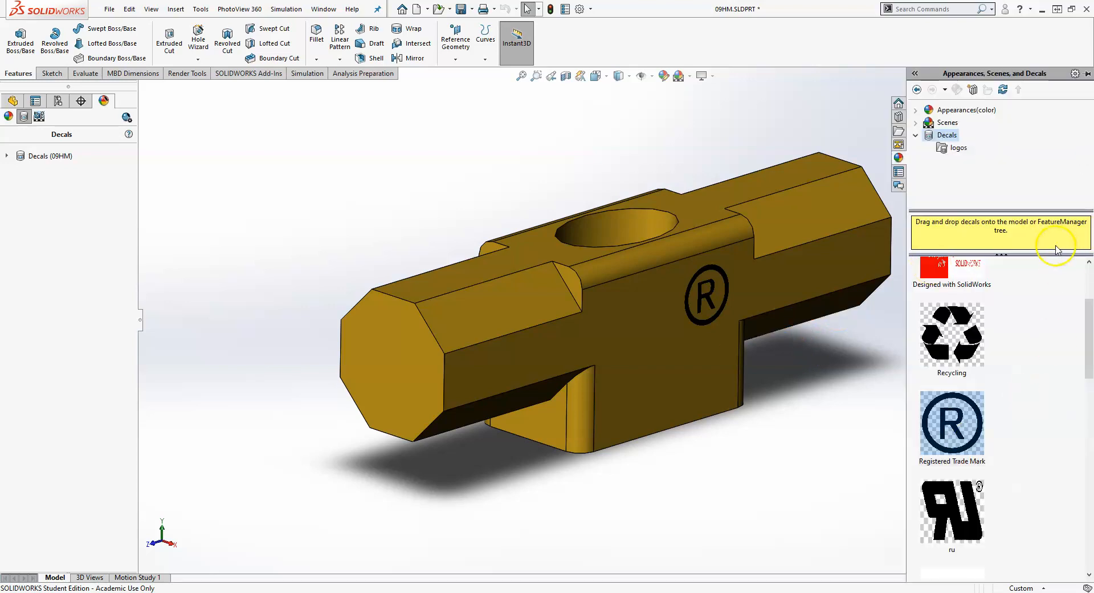
{"action": "scroll", "coordinate": [979, 423], "scroll_direction": "down", "scroll_amount": 5}
{"action": "scroll", "coordinate": [979, 444], "scroll_direction": "up", "scroll_amount": 5}
{"action": "left_click_drag", "start_coordinate": [969, 368], "coordinate": [894, 429]}
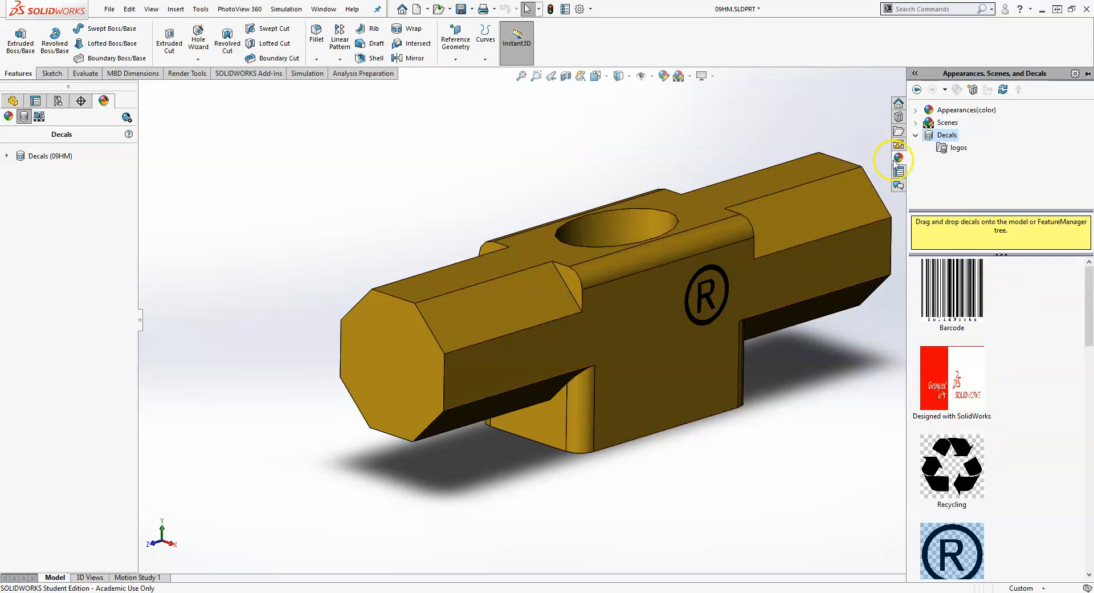
{"action": "left_click", "coordinate": [863, 131]}
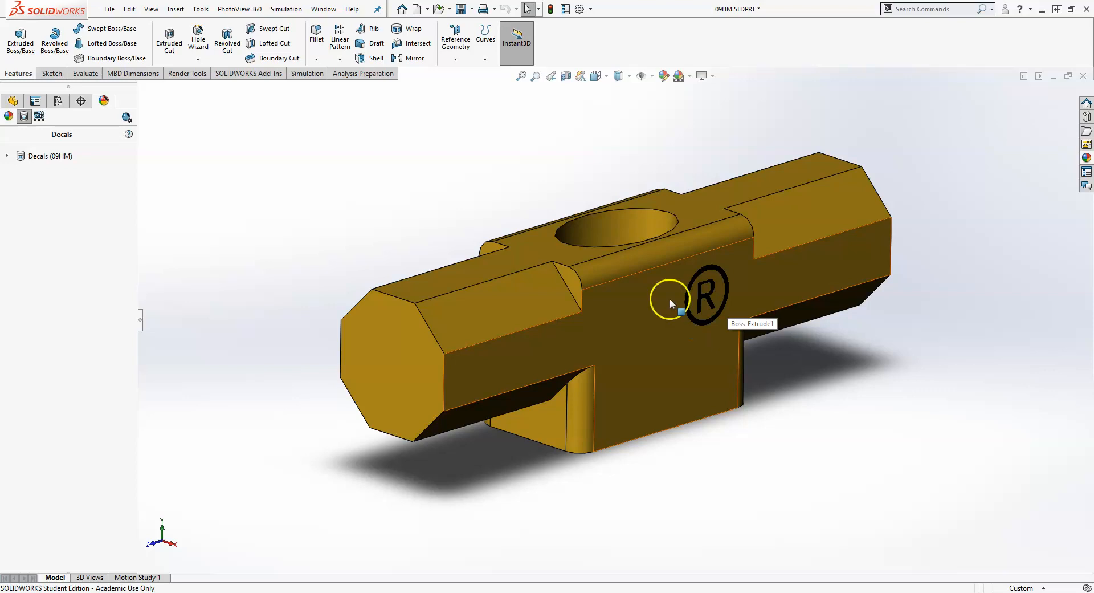
Step: Close the hammer head part with its changes saved, and close the Hammer assembly
{"action": "left_click", "coordinate": [1084, 78]}
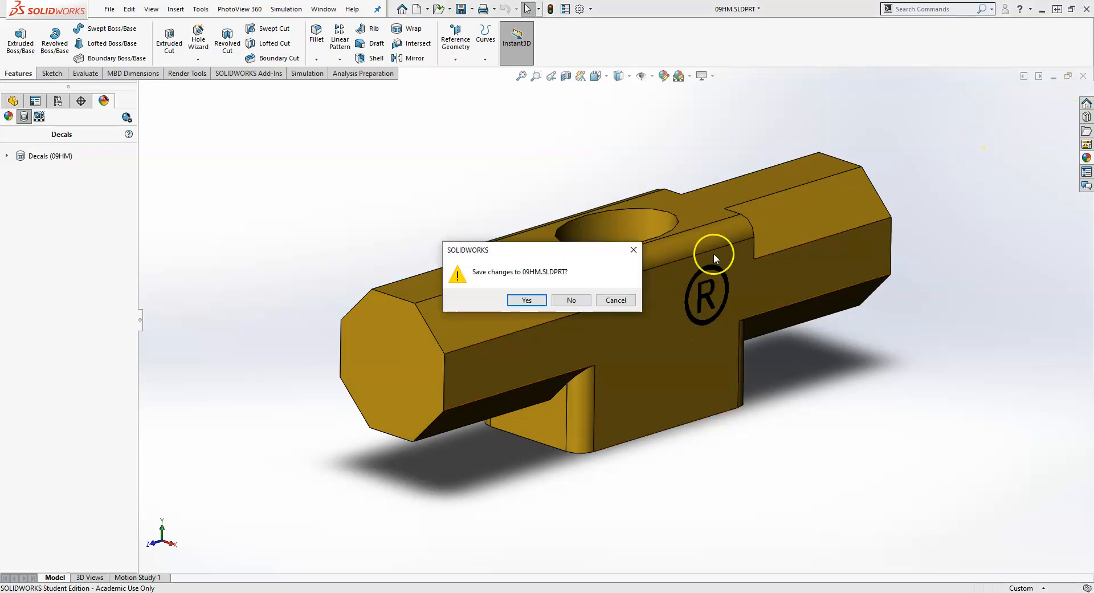
{"action": "left_click", "coordinate": [528, 300]}
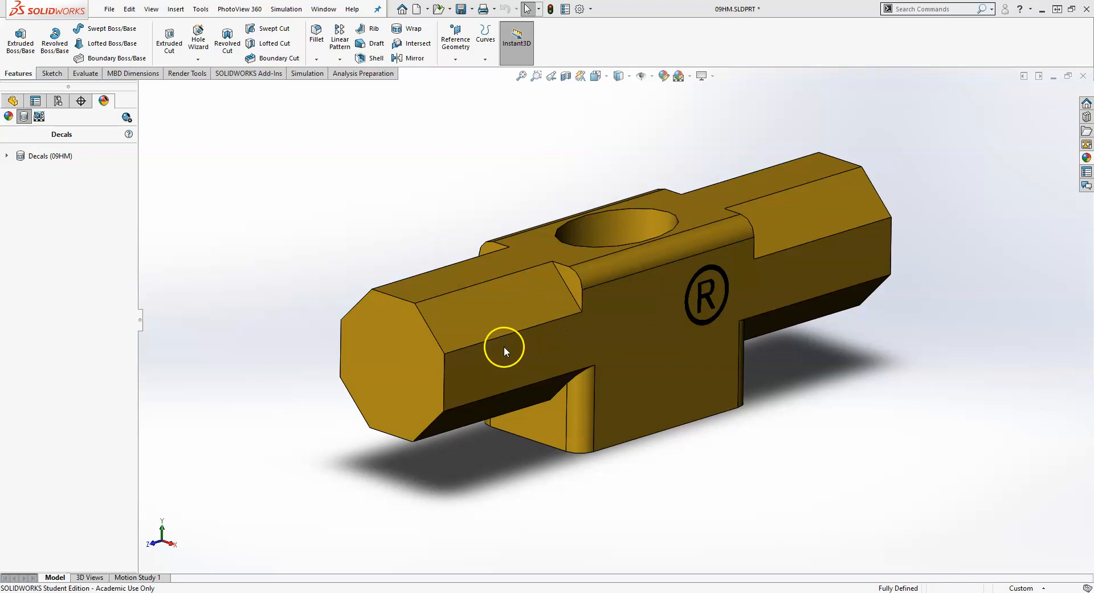
{"action": "middle_click_drag", "start_coordinate": [501, 427], "coordinate": [456, 190]}
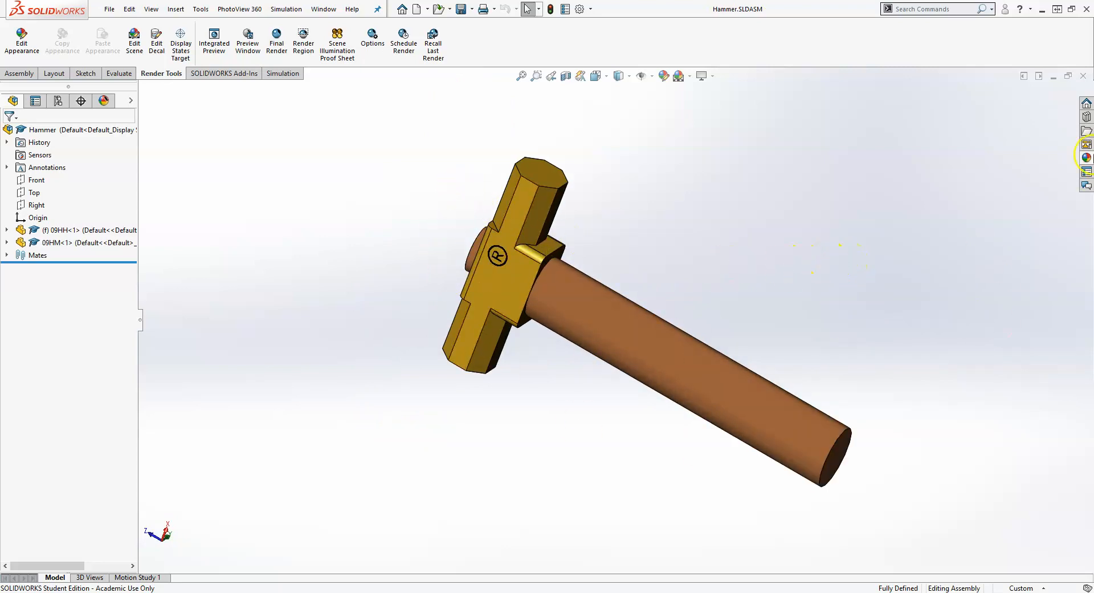
{"action": "left_click", "coordinate": [1083, 79]}
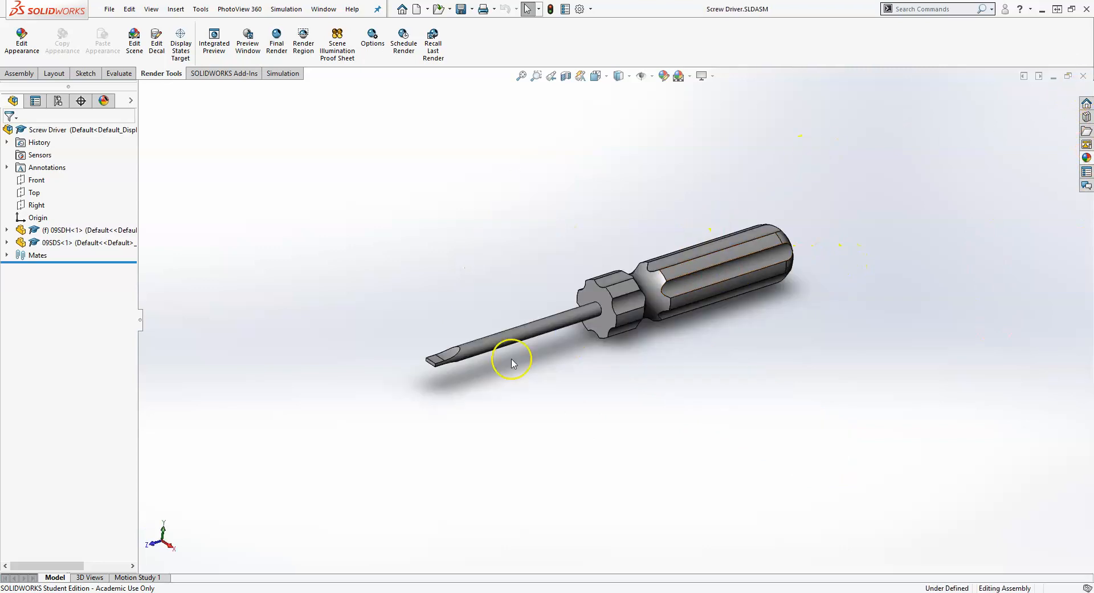
Step: Open the screwdriver shaft part 09SDS from the assembly and assign it AISI 347 Annealed Stainless Steel as its material
{"action": "left_click", "coordinate": [495, 344]}
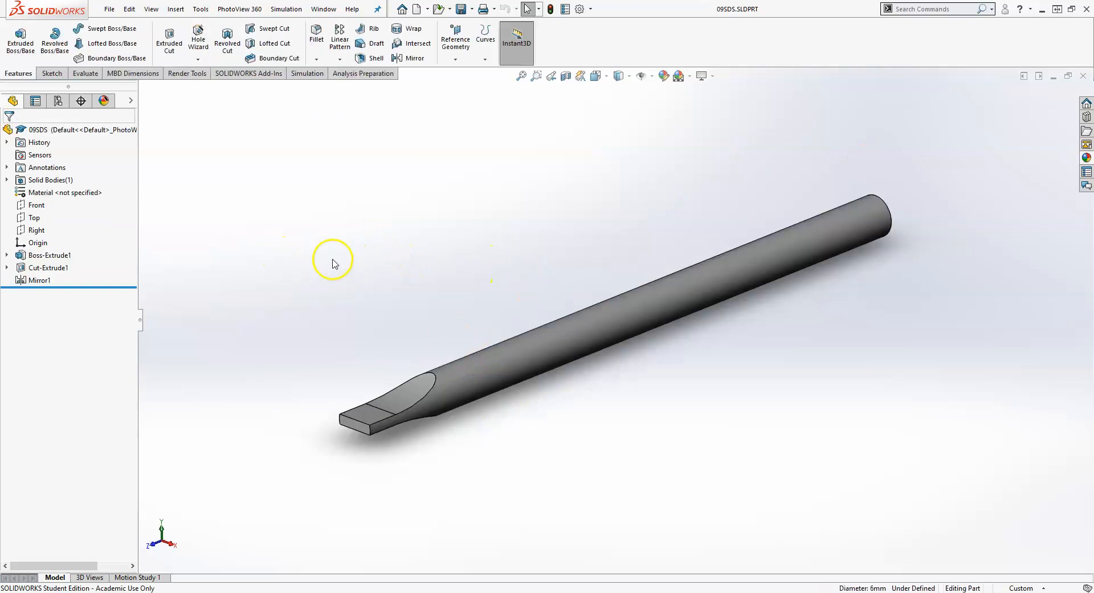
{"action": "right_click", "coordinate": [69, 194]}
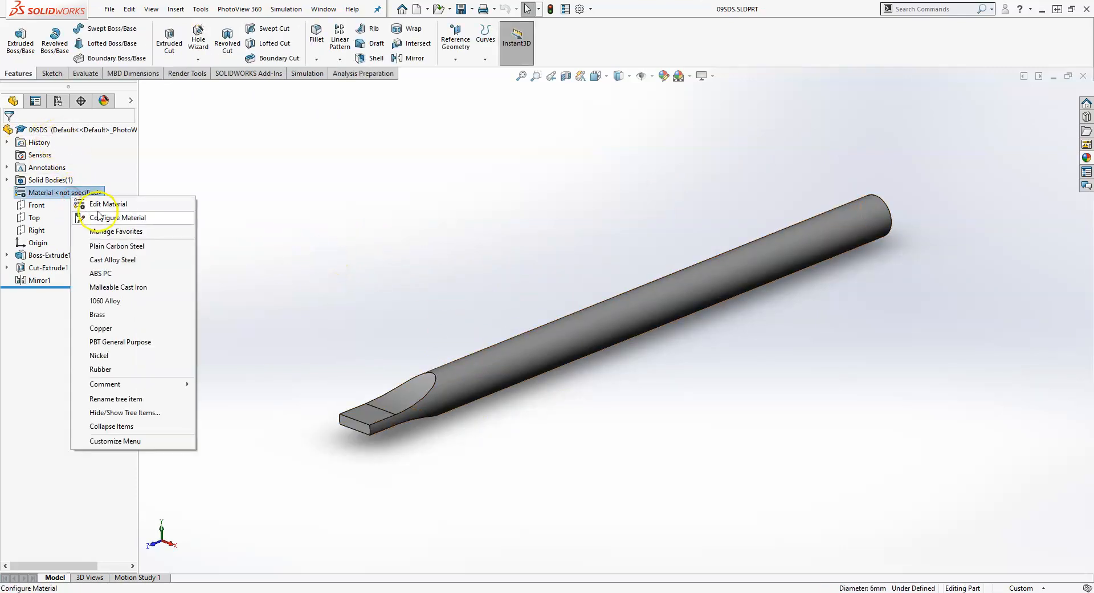
{"action": "left_click", "coordinate": [111, 204]}
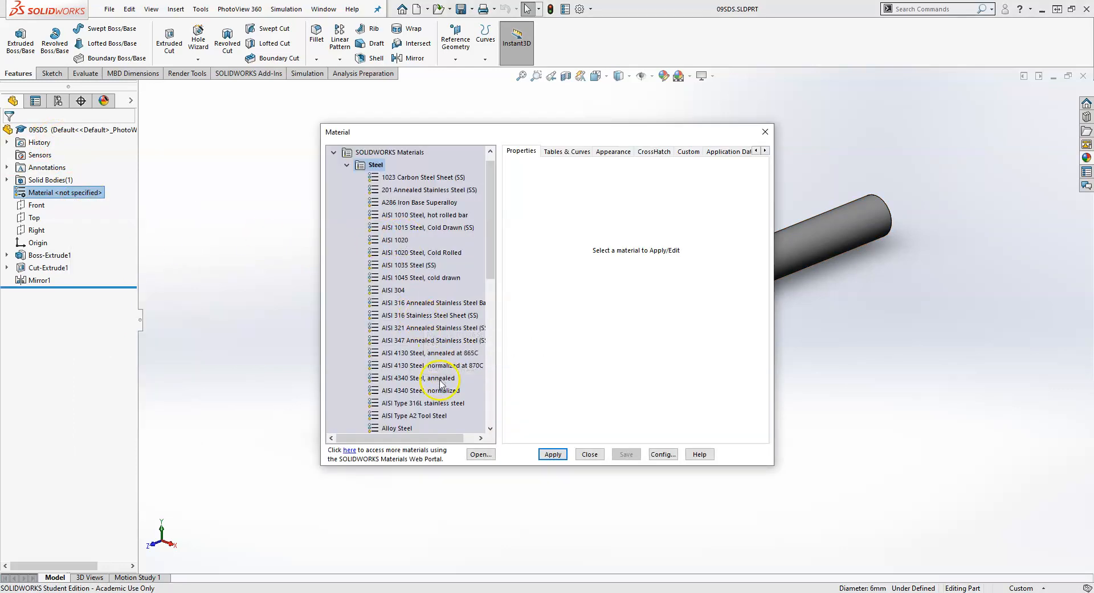
{"action": "left_click", "coordinate": [414, 354]}
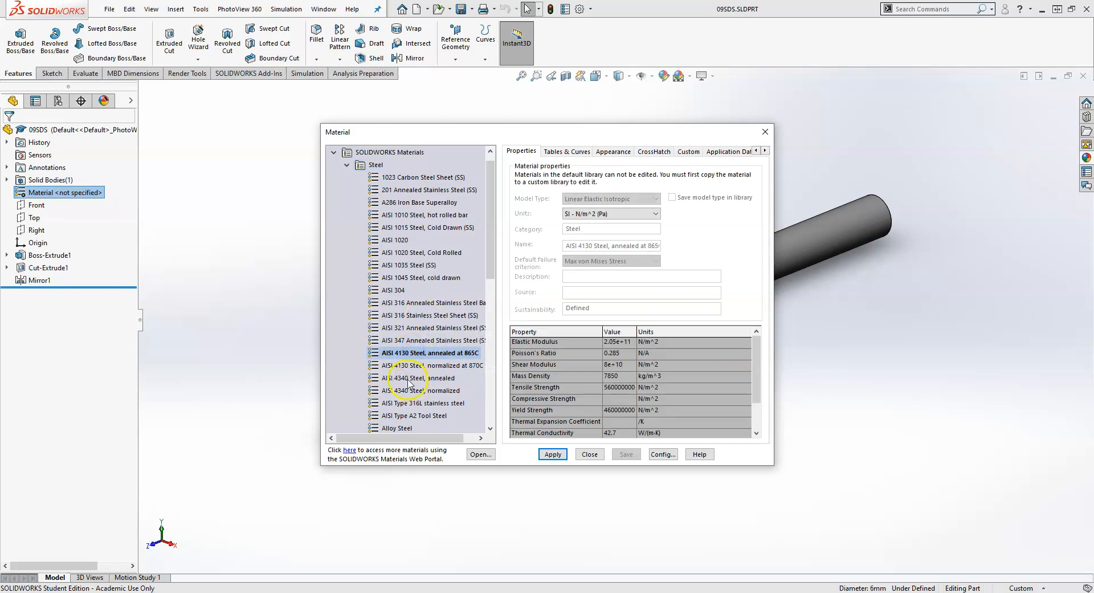
{"action": "left_click", "coordinate": [415, 341]}
{"action": "left_click", "coordinate": [553, 454]}
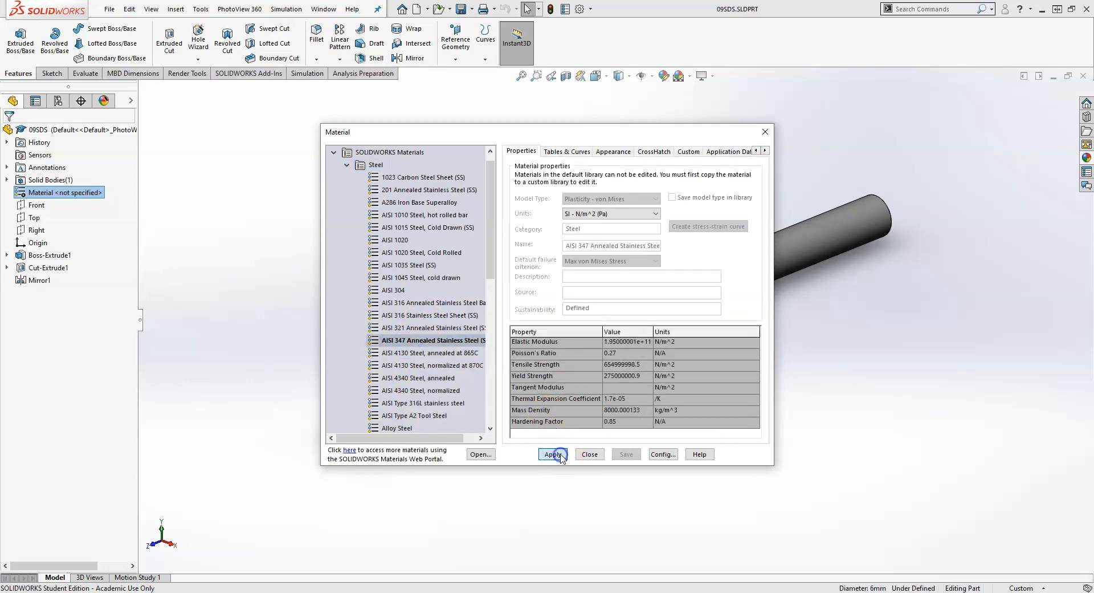
{"action": "left_click", "coordinate": [590, 456]}
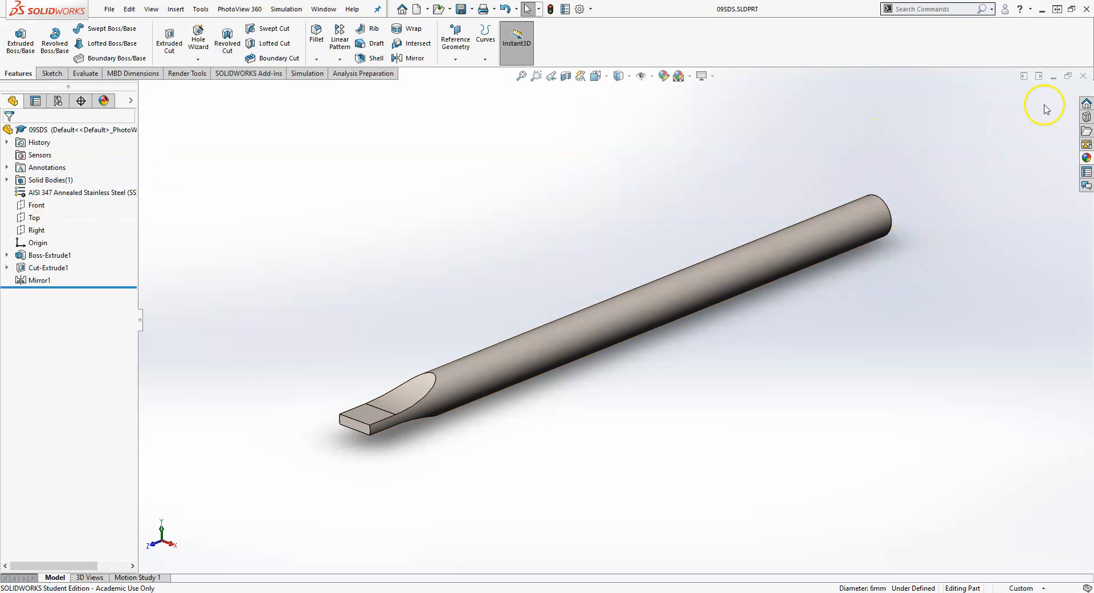
Step: Close the shaft part and rebuild the Screw Driver assembly with the changed model
{"action": "left_click", "coordinate": [1084, 76]}
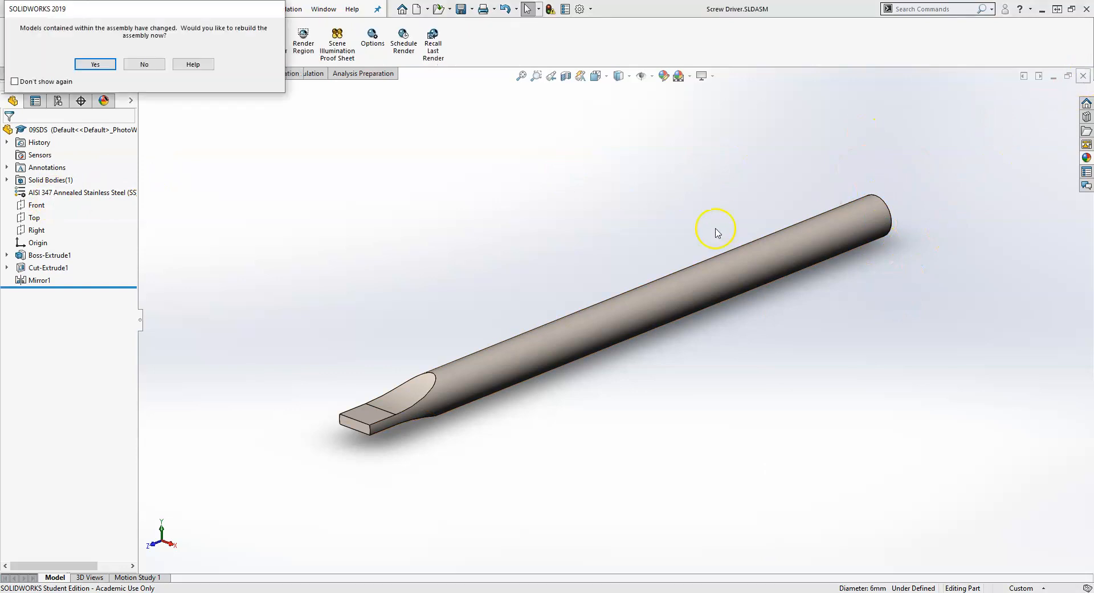
{"action": "left_click", "coordinate": [96, 66]}
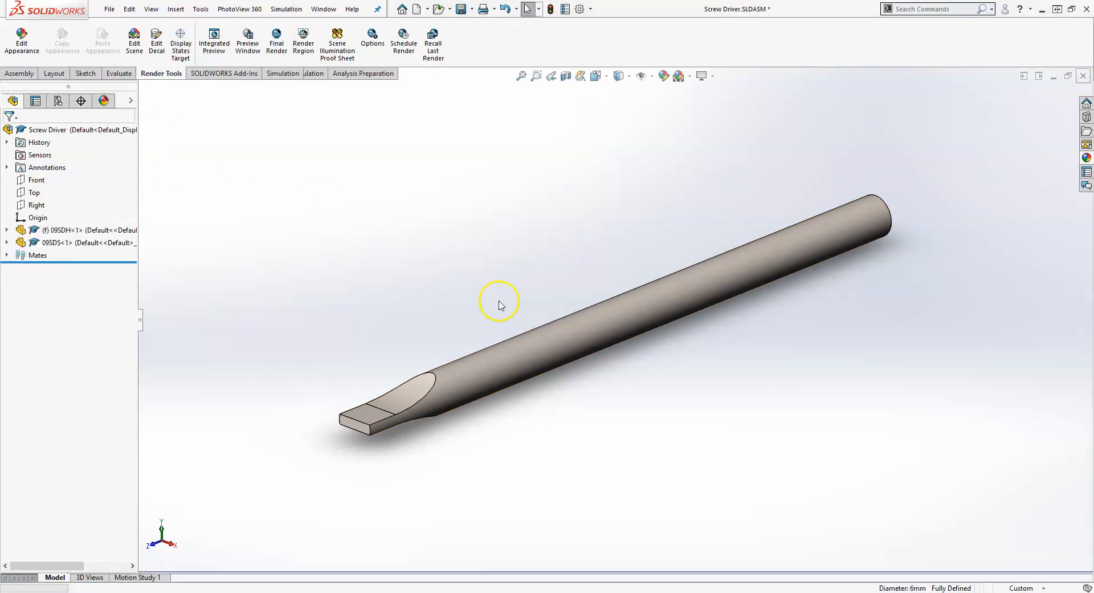
{"action": "scroll", "coordinate": [631, 279], "scroll_direction": "down", "scroll_amount": 2}
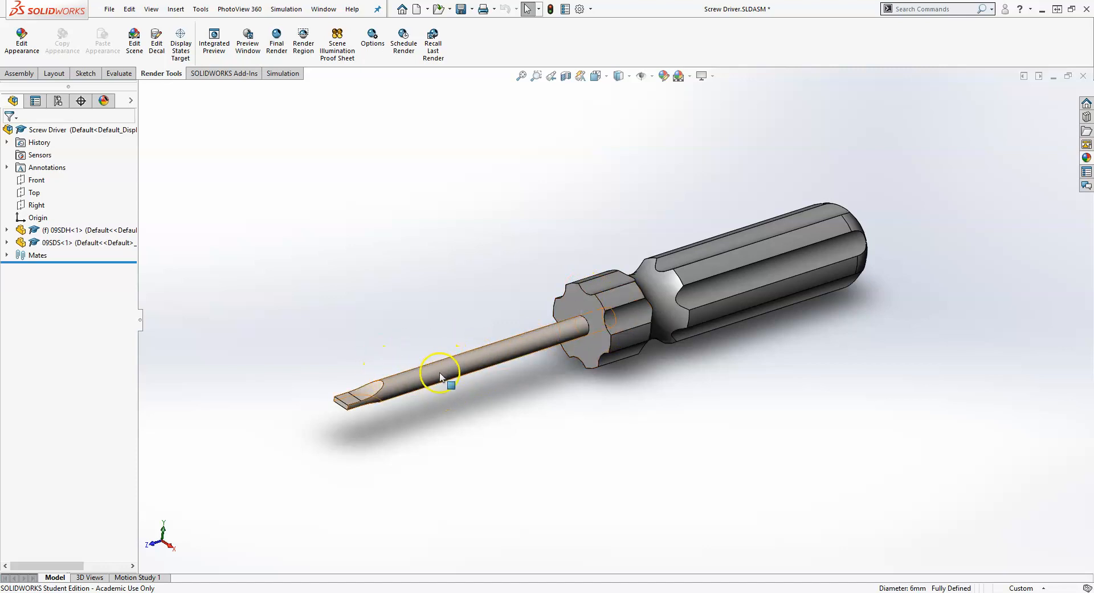
Step: Open the screwdriver handle part 09SDH from the assembly and bring up the Plastics category of the material library for it
{"action": "left_click", "coordinate": [630, 298]}
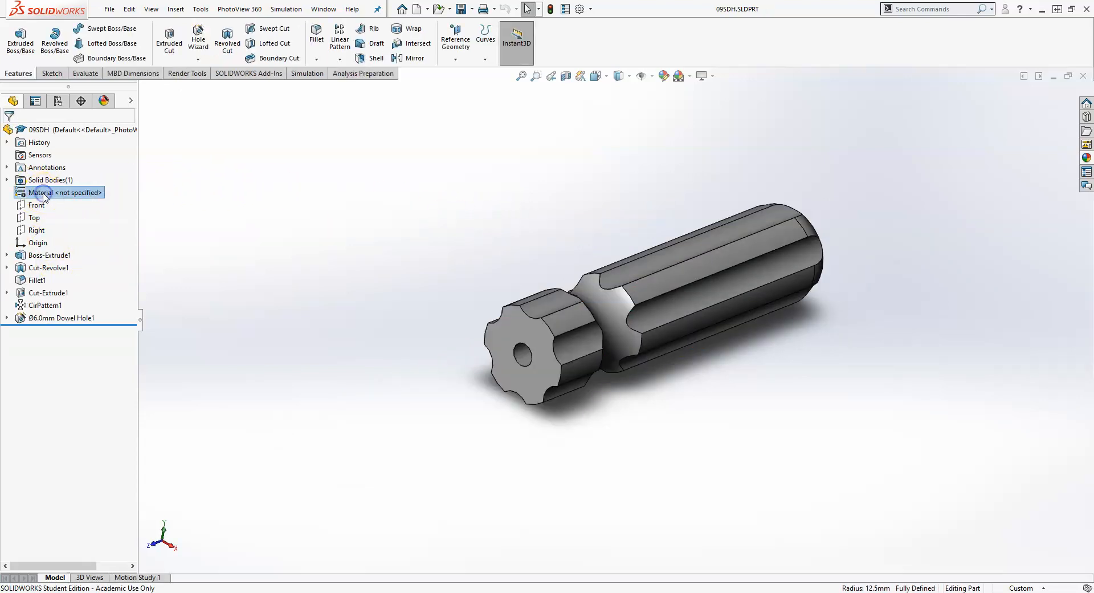
{"action": "right_click", "coordinate": [61, 195]}
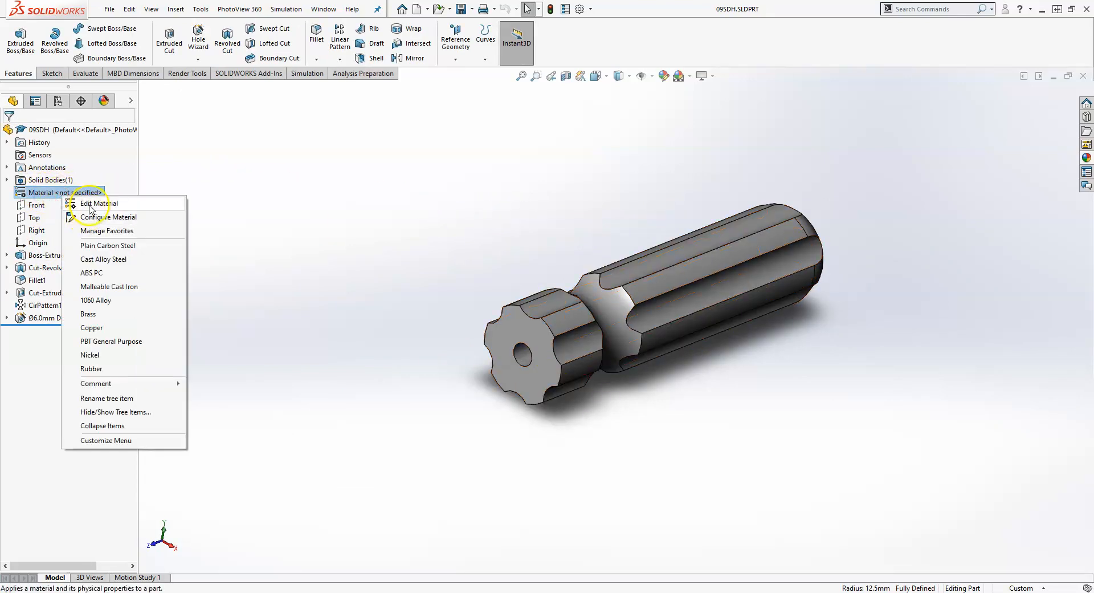
{"action": "left_click", "coordinate": [77, 203]}
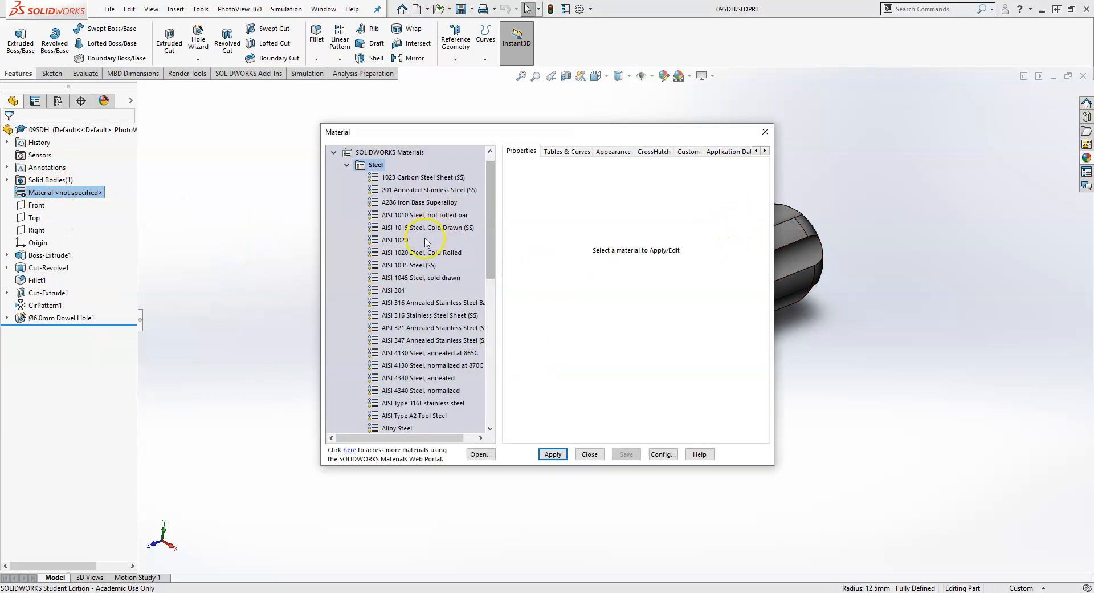
{"action": "left_click", "coordinate": [346, 167]}
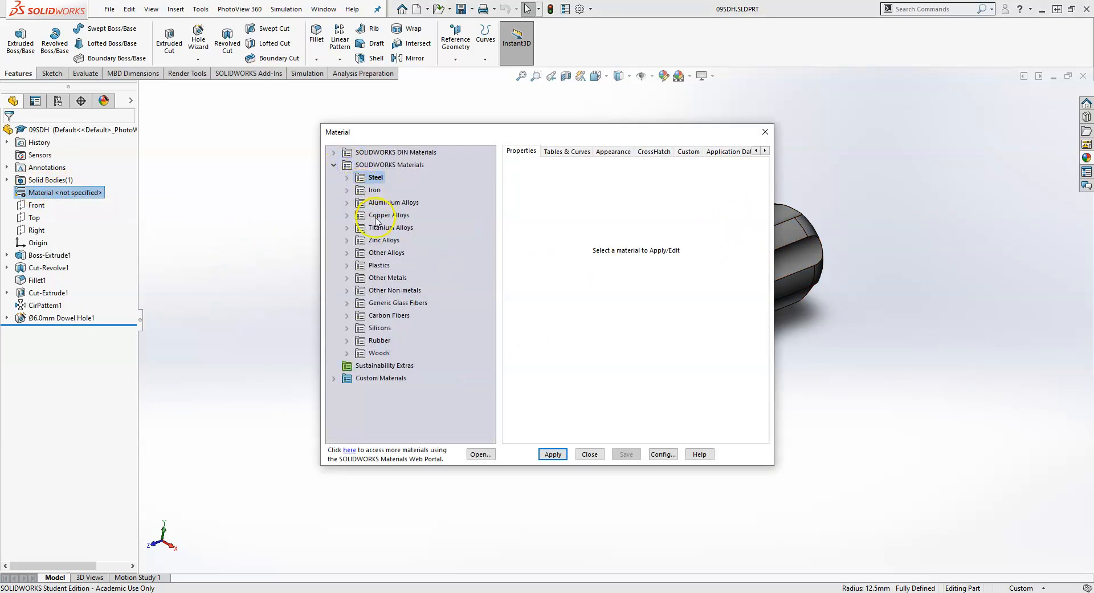
{"action": "left_click", "coordinate": [380, 266]}
{"action": "double_click", "coordinate": [356, 264]}
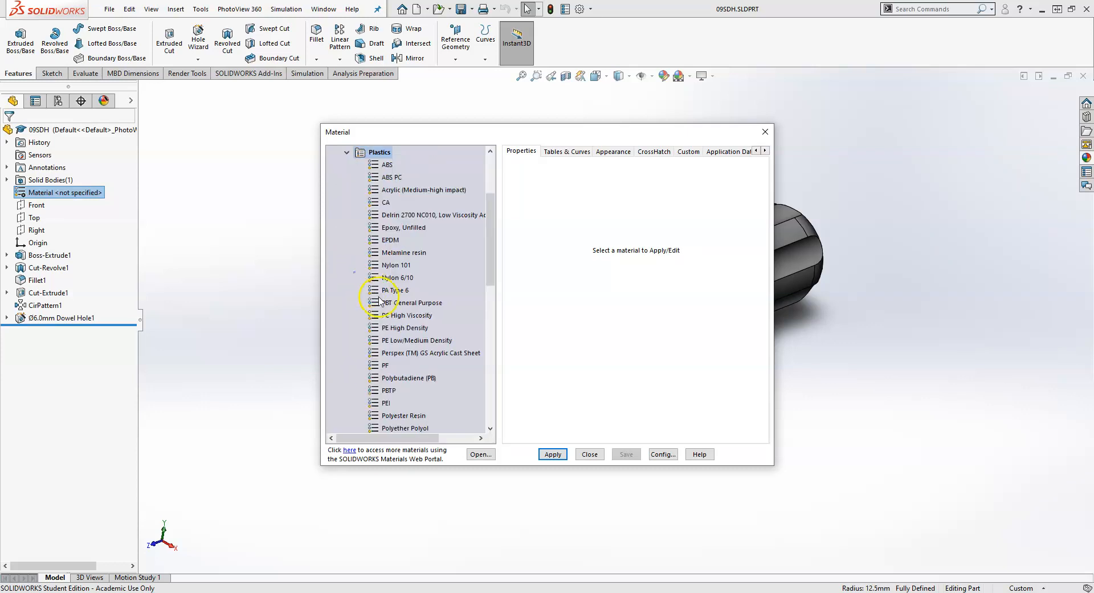
Step: Check the appearance and properties of the plastic CA (Cellulose Acetate) and apply it as the handle's material
{"action": "scroll", "coordinate": [402, 271], "scroll_direction": "up", "scroll_amount": 1}
{"action": "left_click", "coordinate": [387, 240]}
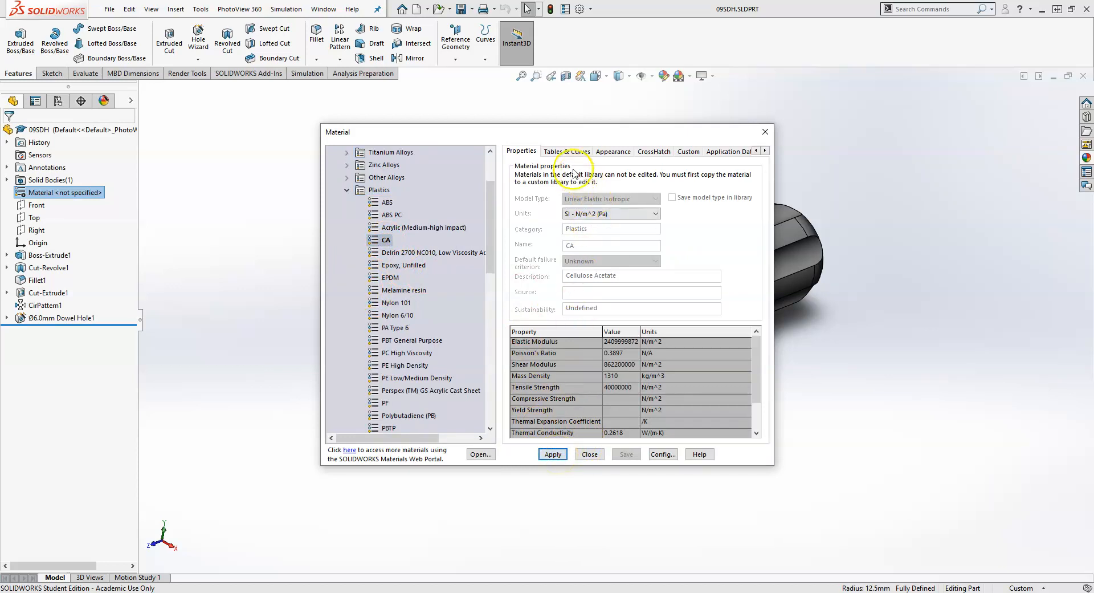
{"action": "left_click", "coordinate": [568, 152]}
{"action": "left_click", "coordinate": [612, 151]}
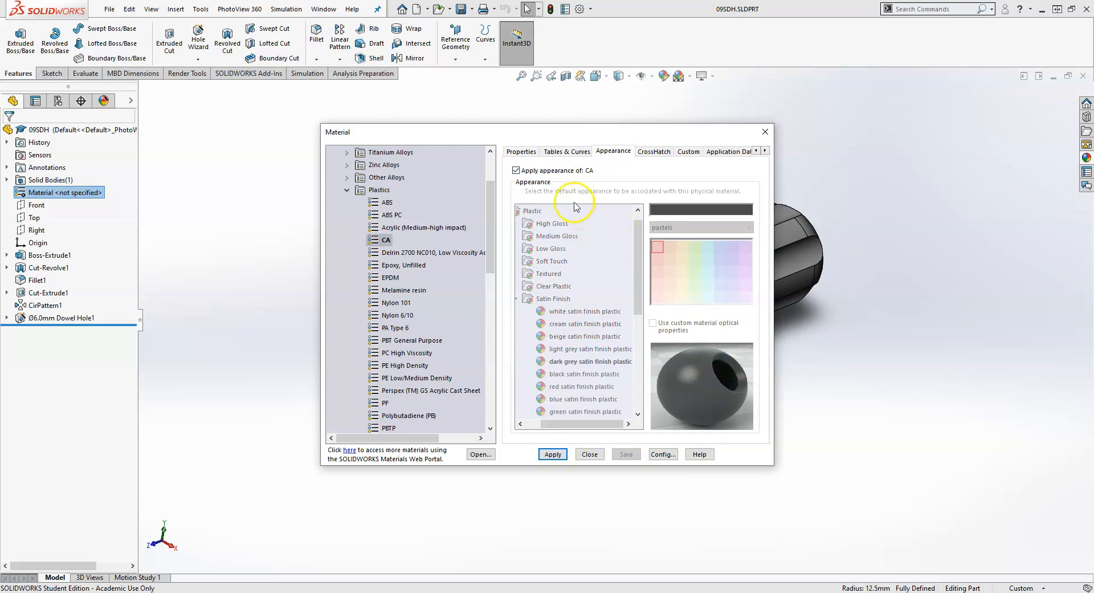
{"action": "left_click", "coordinate": [523, 151]}
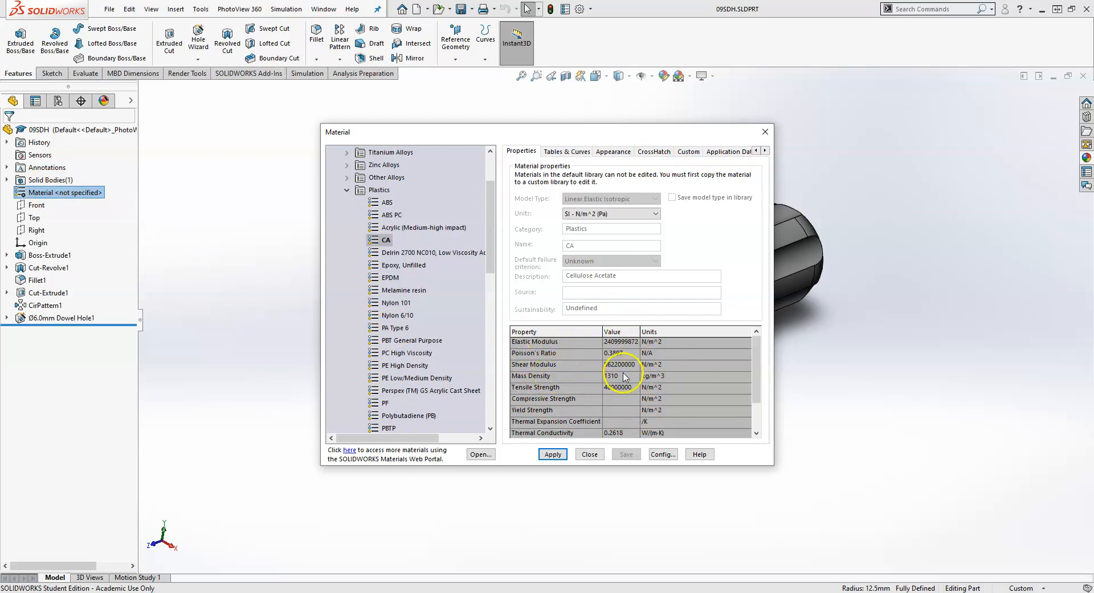
{"action": "left_click", "coordinate": [552, 454]}
{"action": "left_click", "coordinate": [590, 454]}
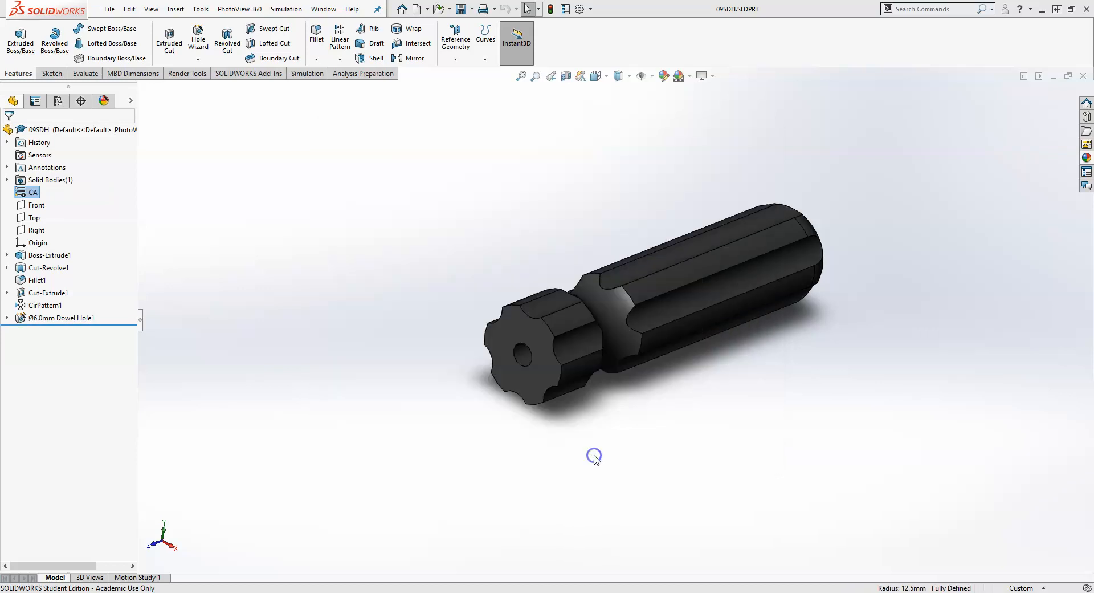
Step: Look through the categories of the appearance library for a finish suited to the screwdriver handle
{"action": "scroll", "coordinate": [849, 273], "scroll_direction": "down", "scroll_amount": 2}
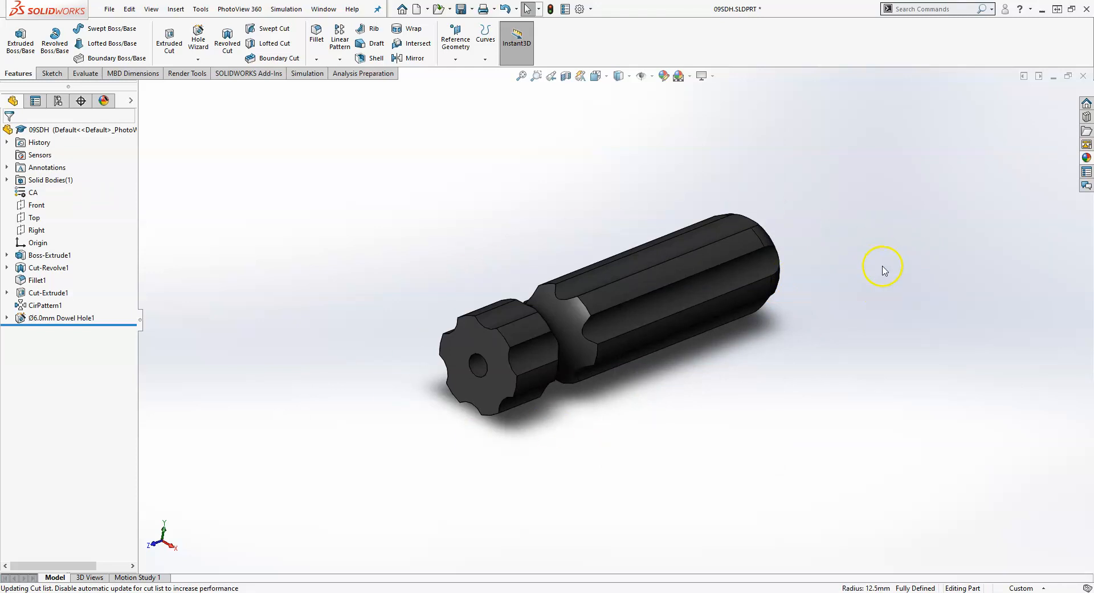
{"action": "left_click", "coordinate": [1086, 158]}
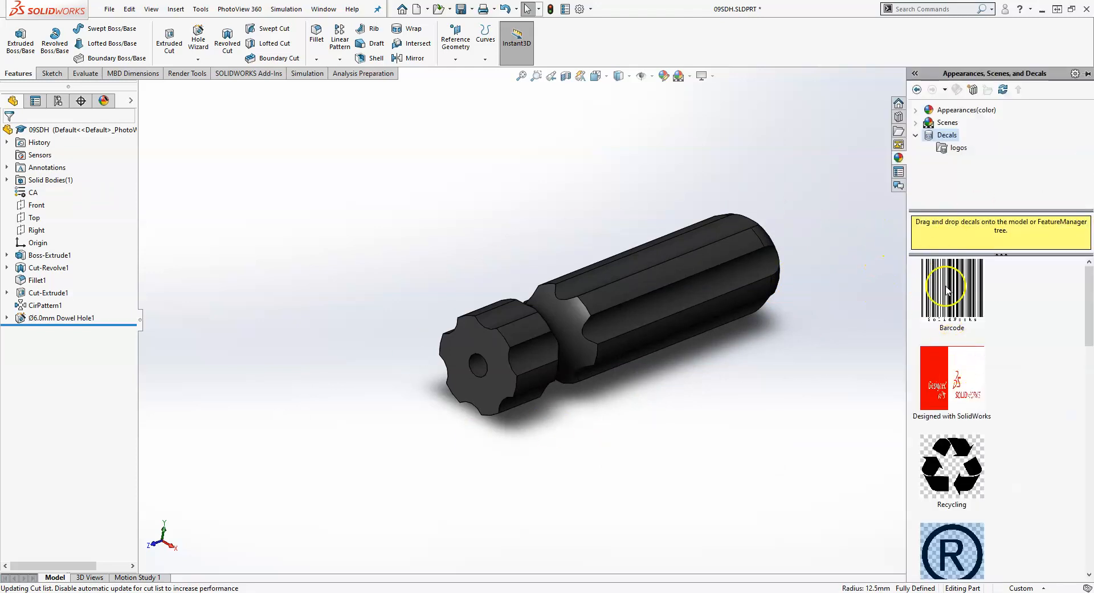
{"action": "left_click", "coordinate": [939, 111]}
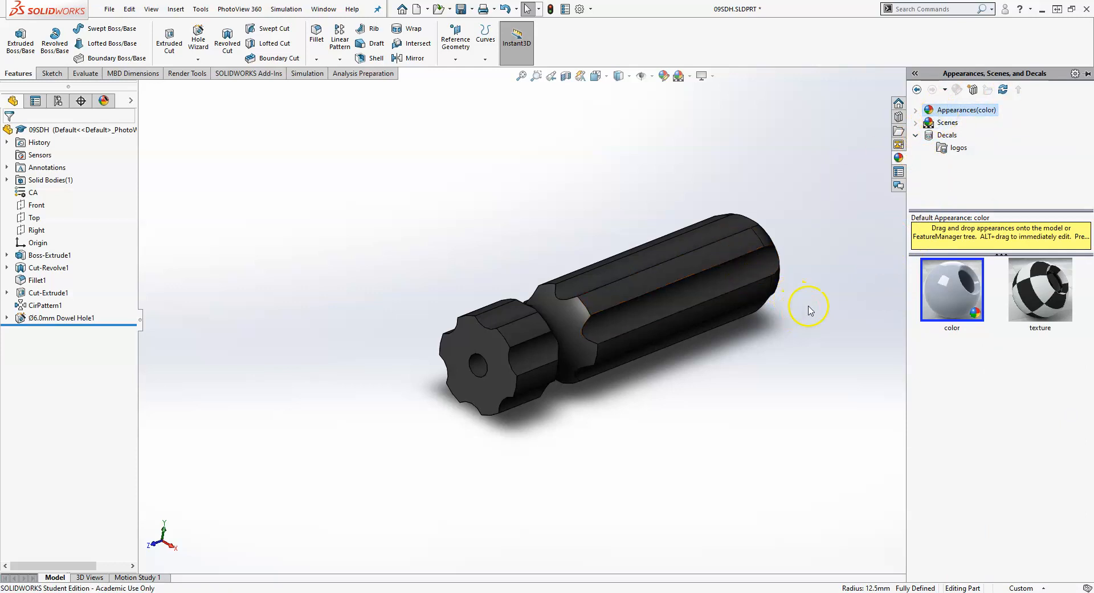
{"action": "left_click", "coordinate": [917, 110]}
{"action": "double_click", "coordinate": [959, 122]}
{"action": "scroll", "coordinate": [957, 160], "scroll_direction": "down", "scroll_amount": 3}
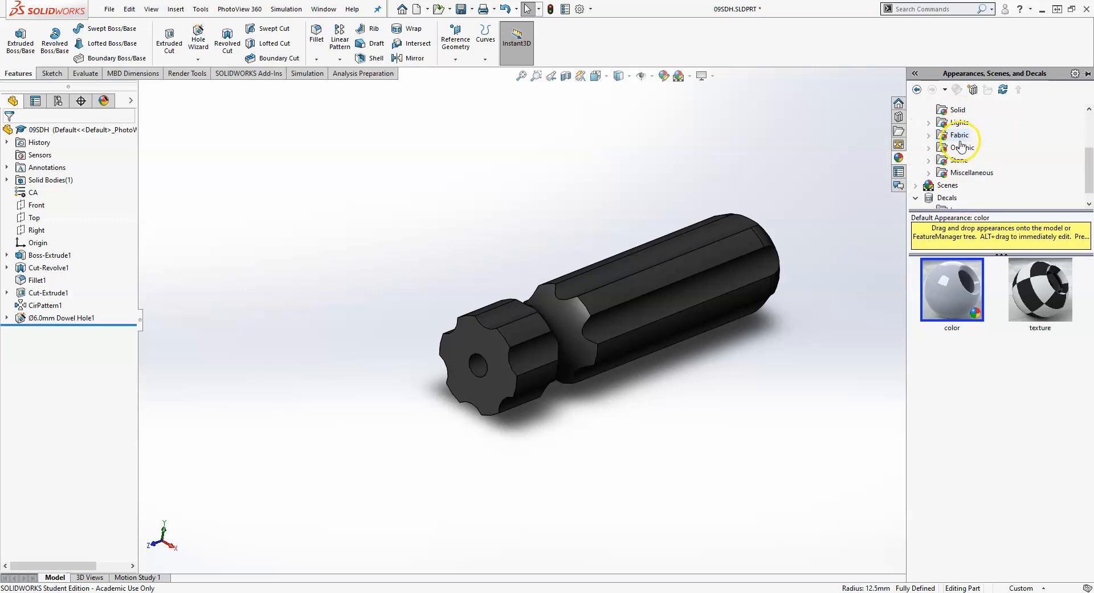
{"action": "scroll", "coordinate": [961, 155], "scroll_direction": "up", "scroll_amount": 4}
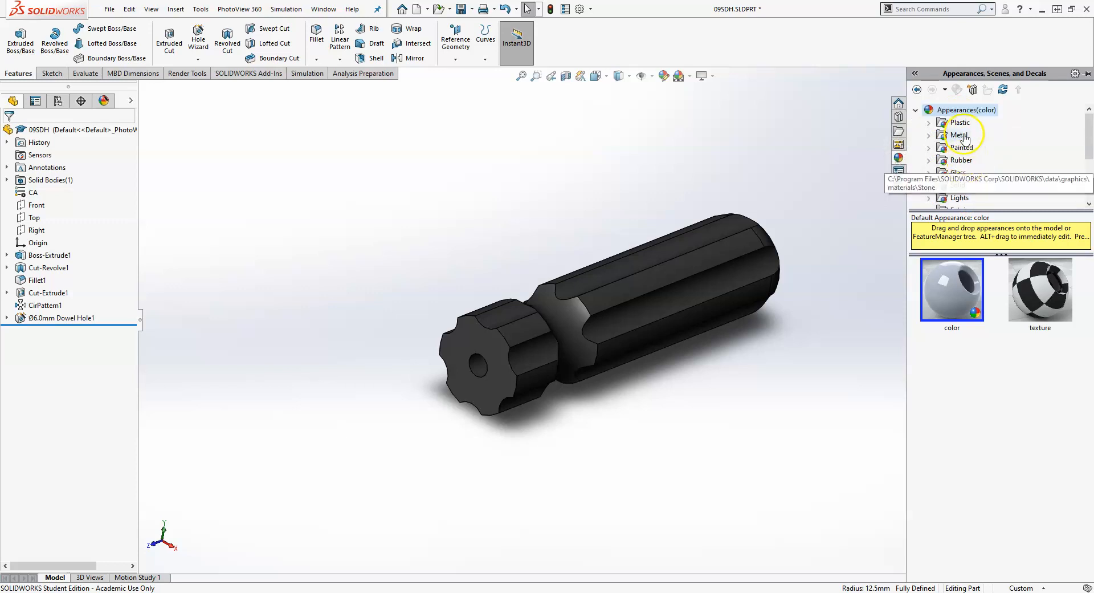
{"action": "scroll", "coordinate": [957, 168], "scroll_direction": "down", "scroll_amount": 3}
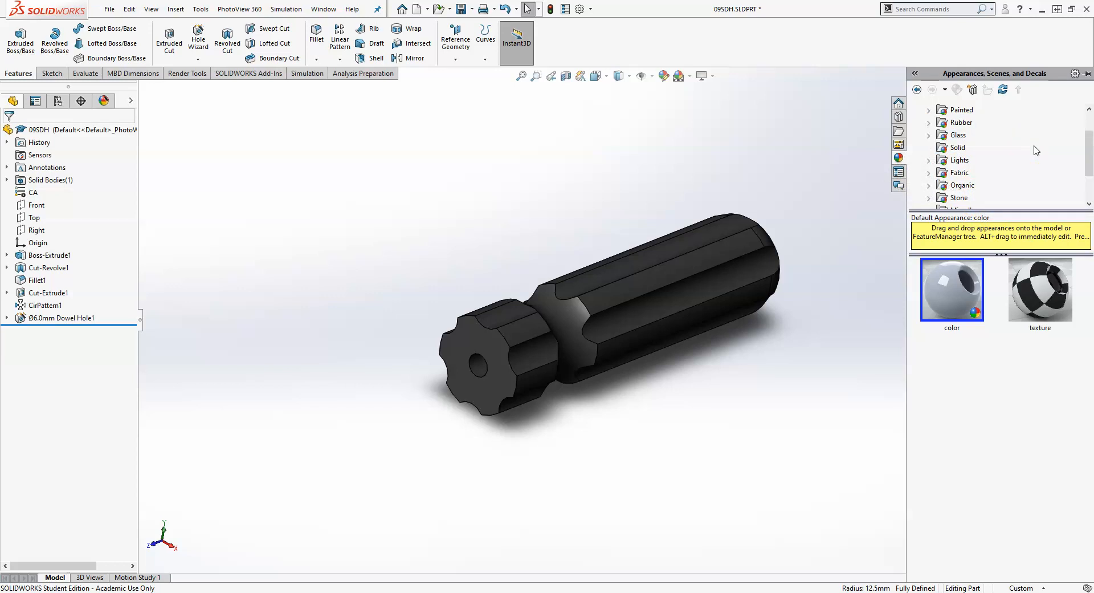
{"action": "scroll", "coordinate": [1036, 150], "scroll_direction": "down", "scroll_amount": 1}
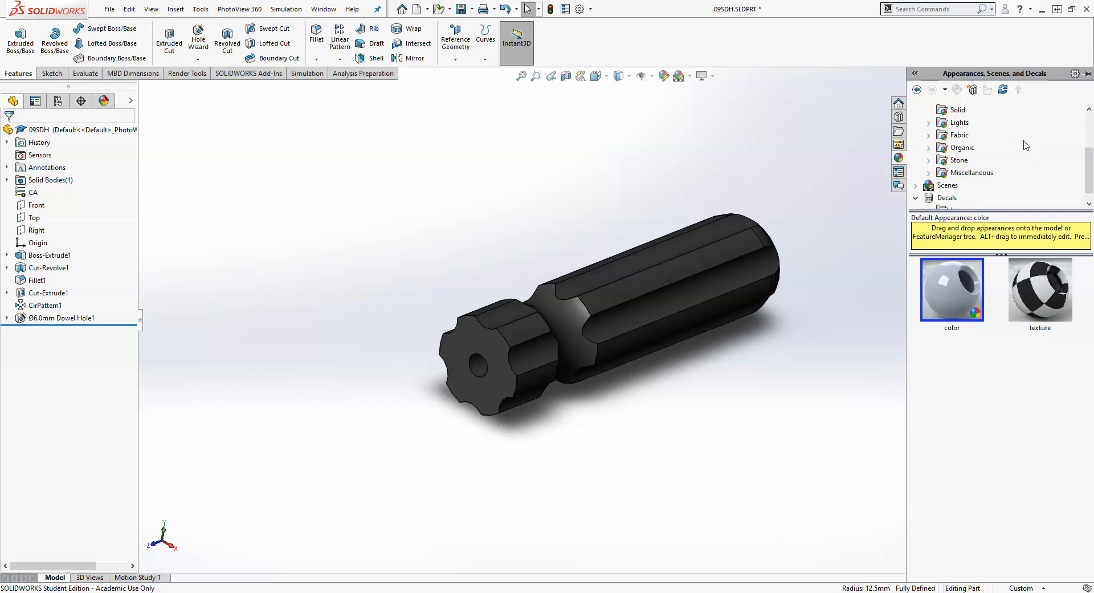
{"action": "scroll", "coordinate": [1020, 147], "scroll_direction": "up", "scroll_amount": 2}
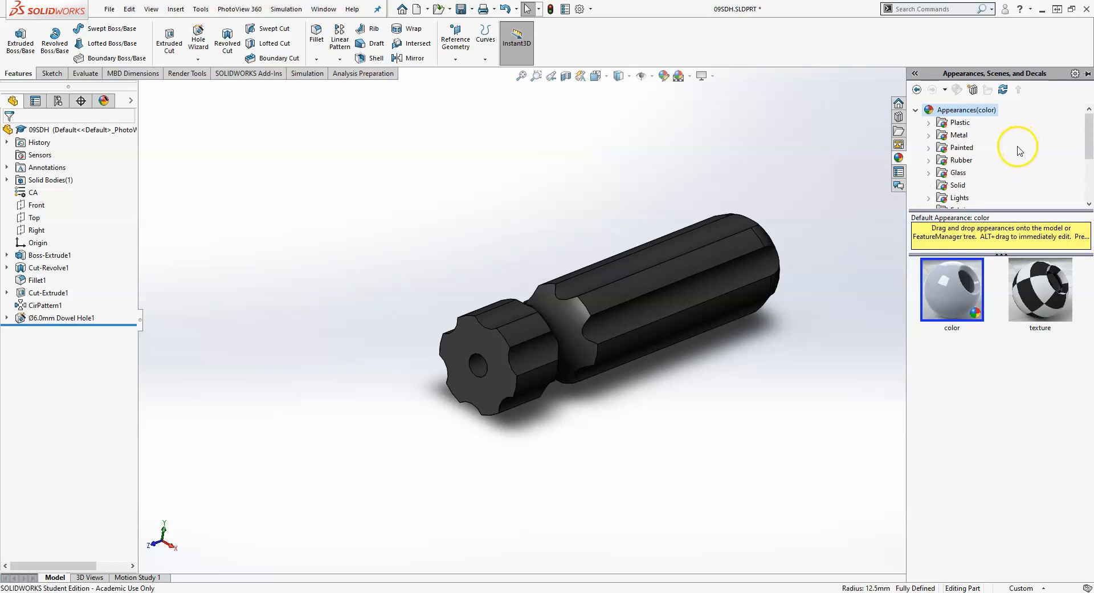
Step: Compare the High Gloss, Medium Gloss and Low Gloss groups of the plastic appearances
{"action": "left_click", "coordinate": [968, 126]}
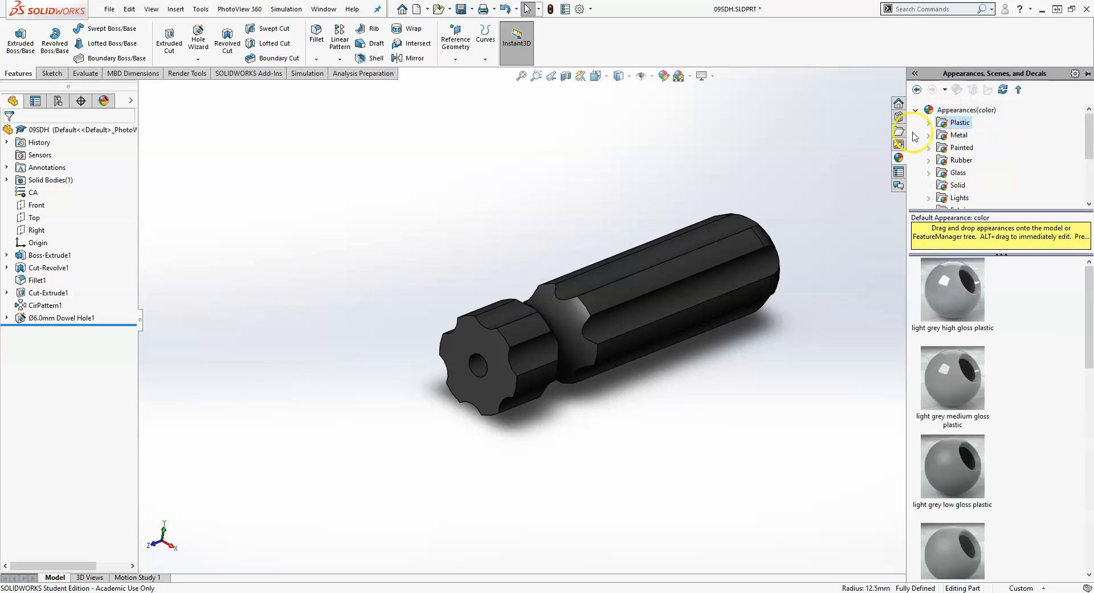
{"action": "left_click", "coordinate": [928, 123]}
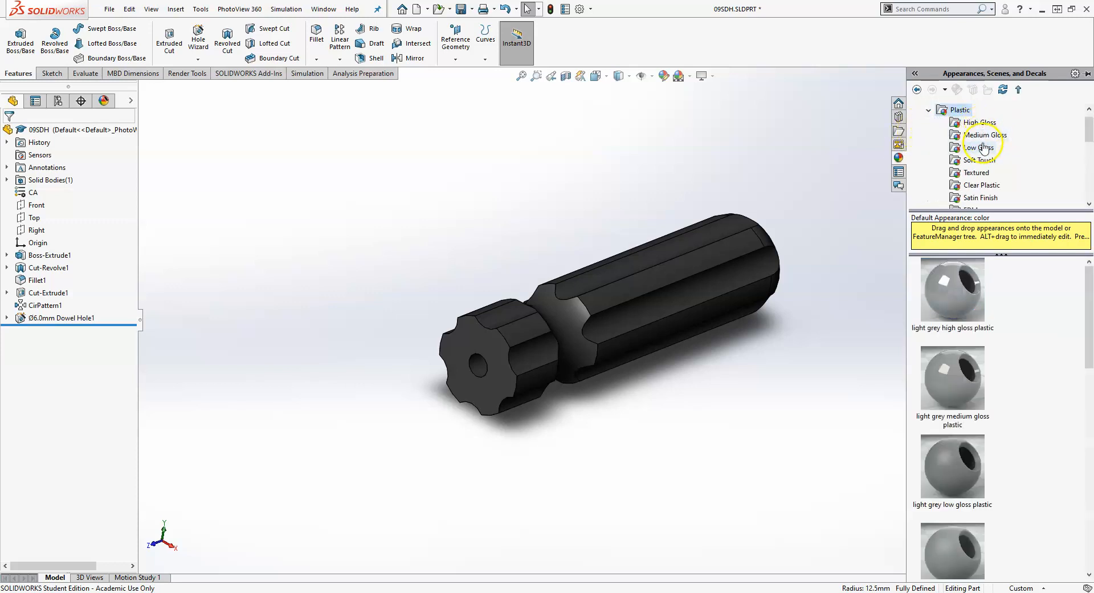
{"action": "scroll", "coordinate": [982, 146], "scroll_direction": "down", "scroll_amount": 1}
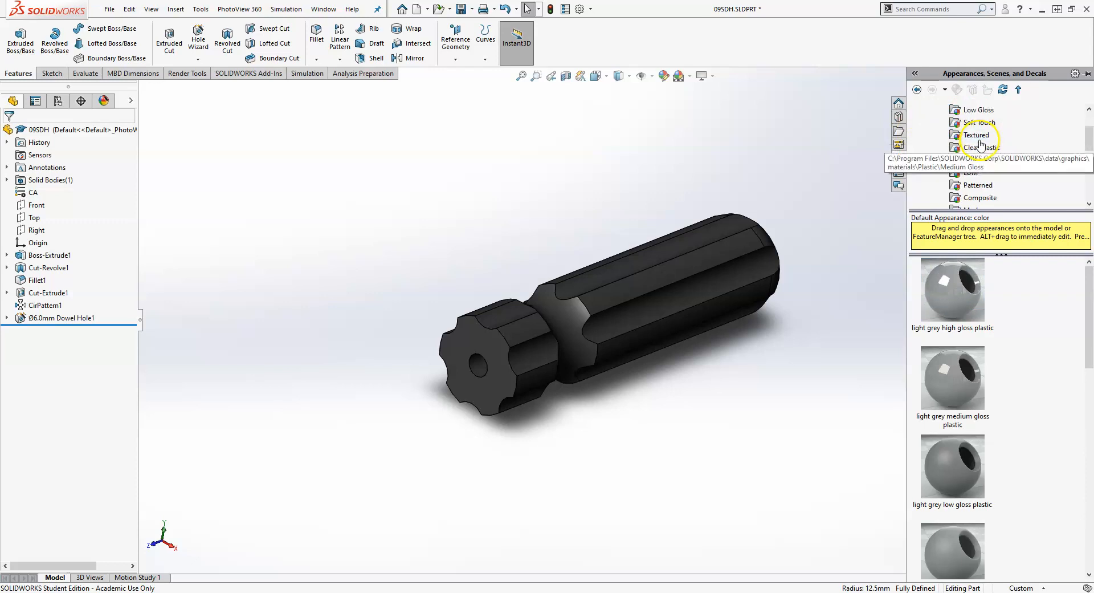
{"action": "scroll", "coordinate": [978, 147], "scroll_direction": "up", "scroll_amount": 1}
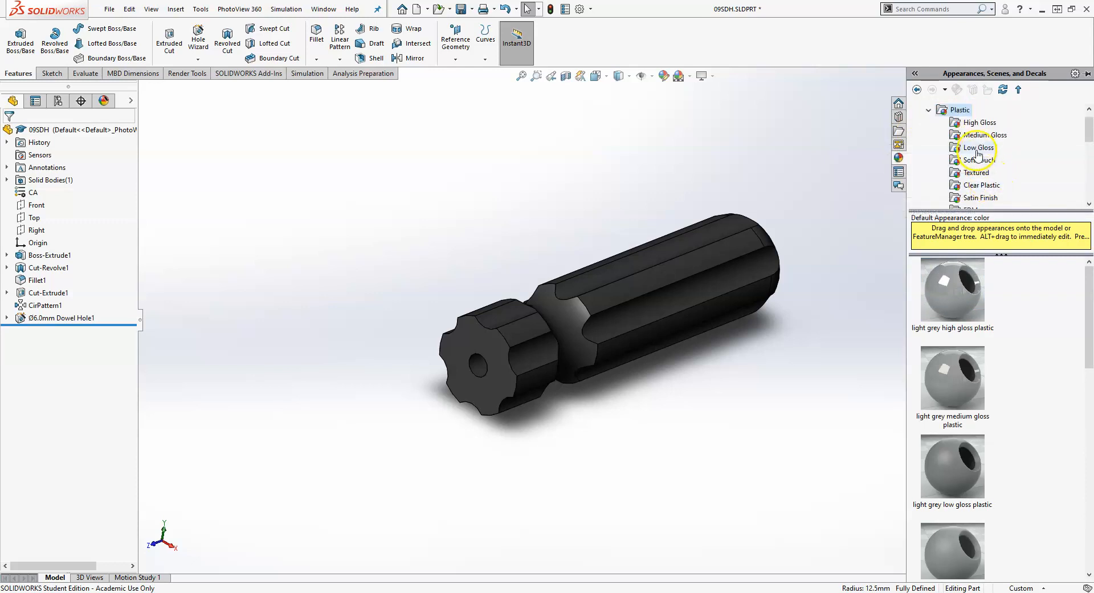
{"action": "left_click", "coordinate": [971, 122]}
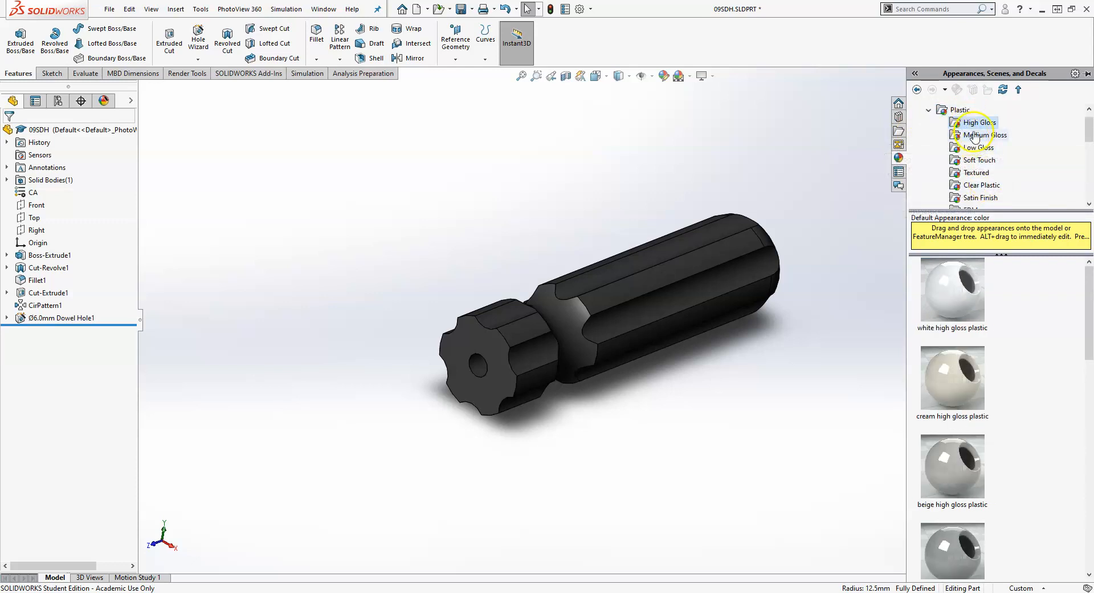
{"action": "left_click", "coordinate": [978, 137]}
{"action": "left_click", "coordinate": [978, 149]}
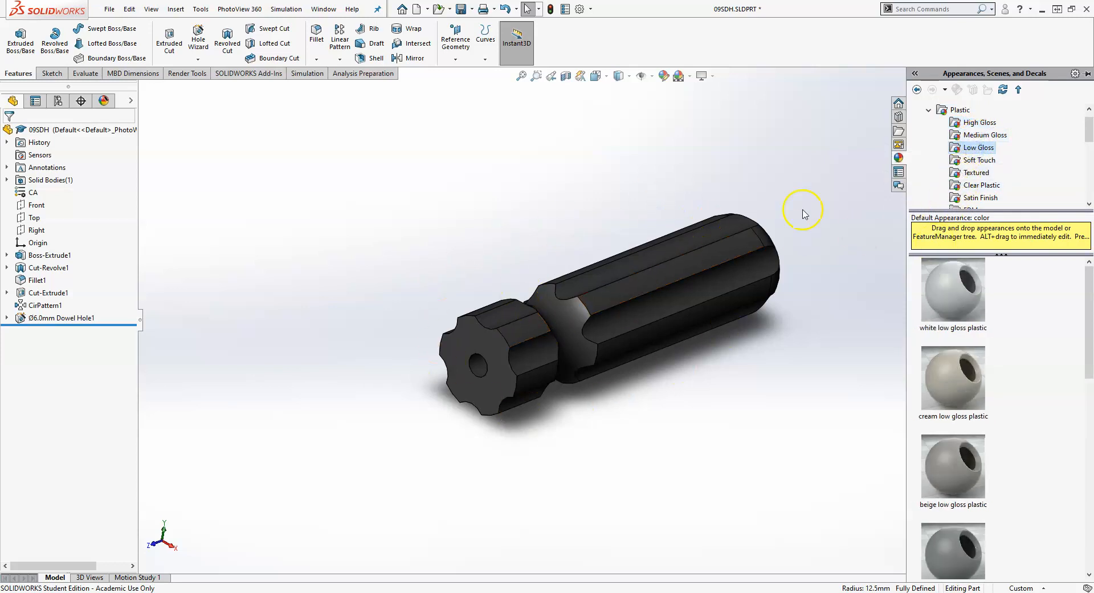
Step: Apply the green high gloss plastic appearance to the whole handle part
{"action": "left_click", "coordinate": [972, 122]}
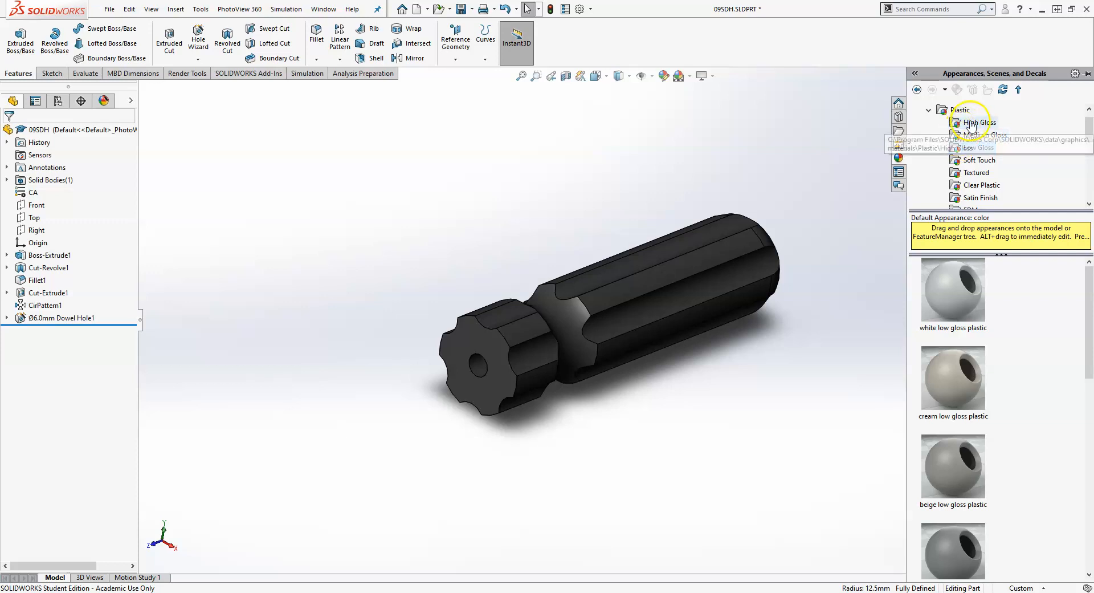
{"action": "scroll", "coordinate": [953, 361], "scroll_direction": "down", "scroll_amount": 1}
{"action": "scroll", "coordinate": [954, 355], "scroll_direction": "down", "scroll_amount": 2}
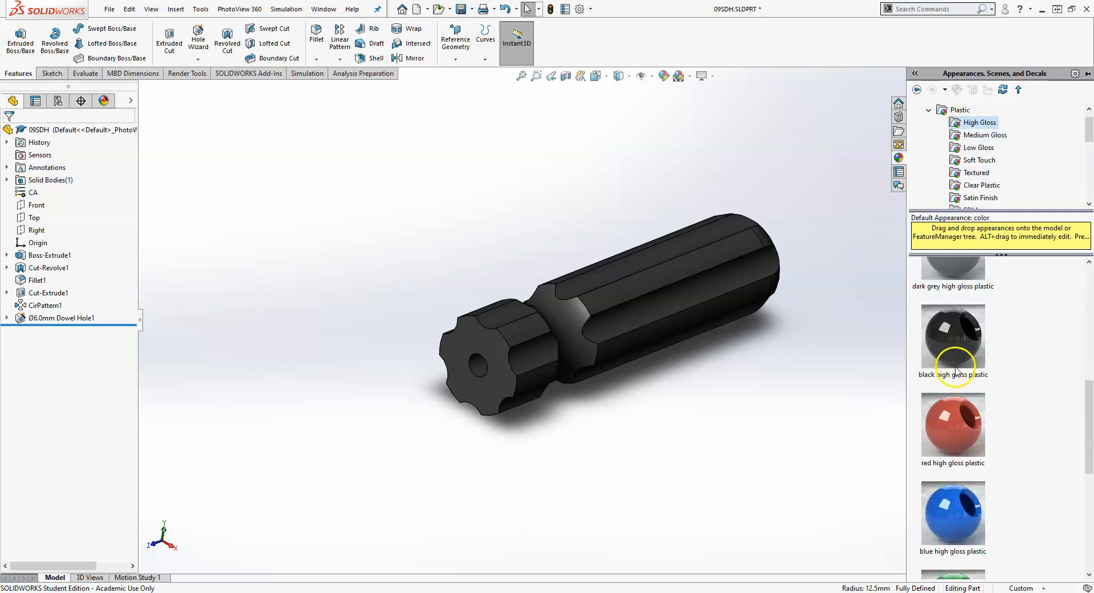
{"action": "scroll", "coordinate": [956, 370], "scroll_direction": "down", "scroll_amount": 3}
{"action": "scroll", "coordinate": [949, 398], "scroll_direction": "up", "scroll_amount": 1}
{"action": "left_click_drag", "start_coordinate": [946, 482], "coordinate": [671, 304]}
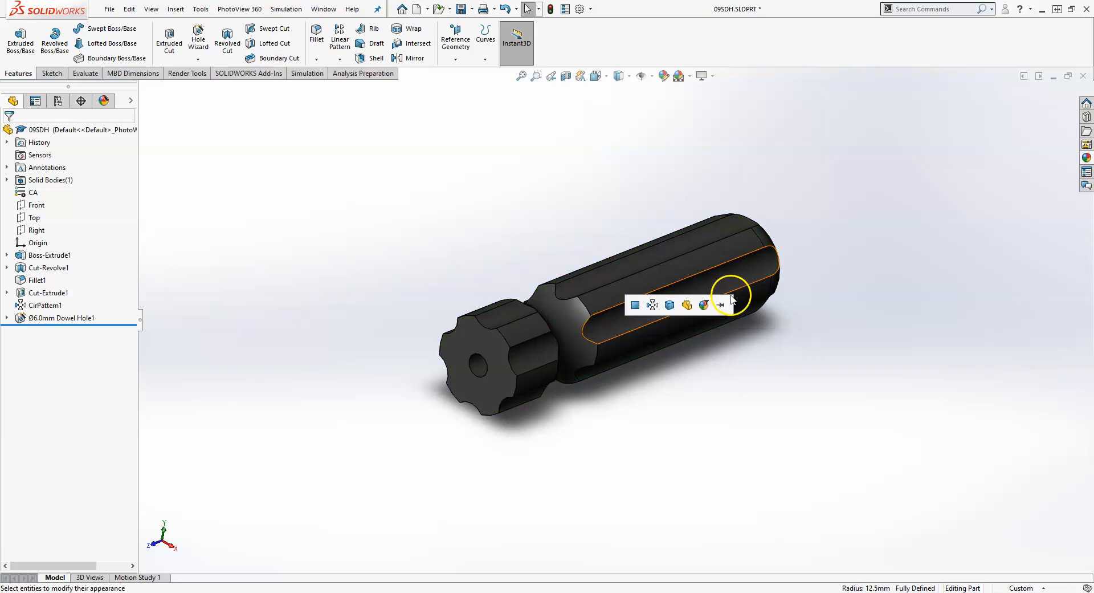
{"action": "left_click", "coordinate": [670, 306]}
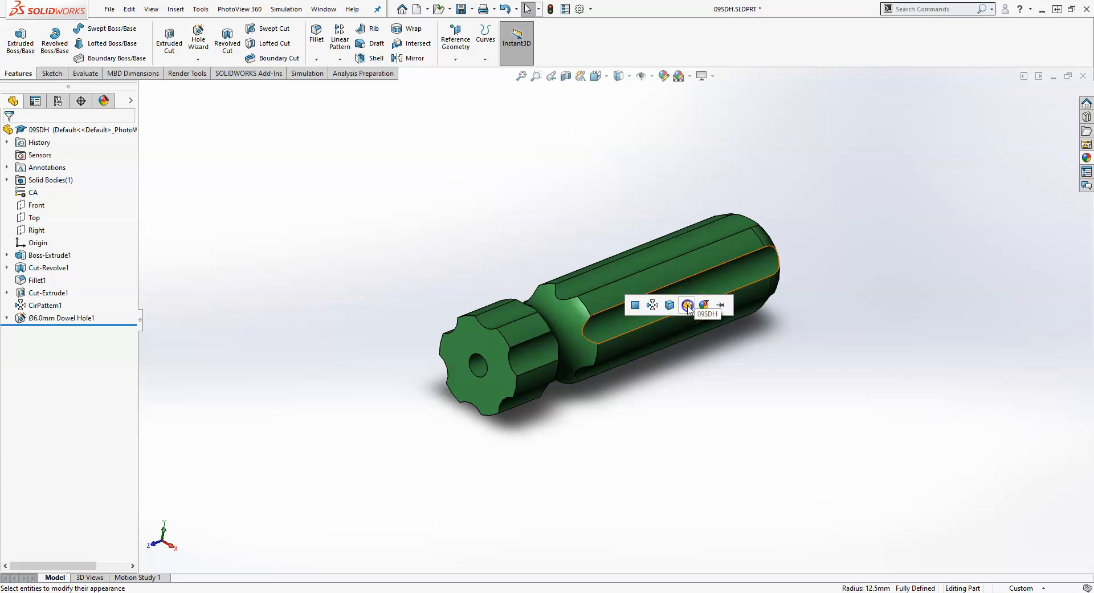
{"action": "left_click", "coordinate": [716, 405]}
Step: Preview the handle's render in a PhotoView 360 preview window from both ends, and close the preview
{"action": "middle_click_drag", "start_coordinate": [788, 269], "coordinate": [627, 331]}
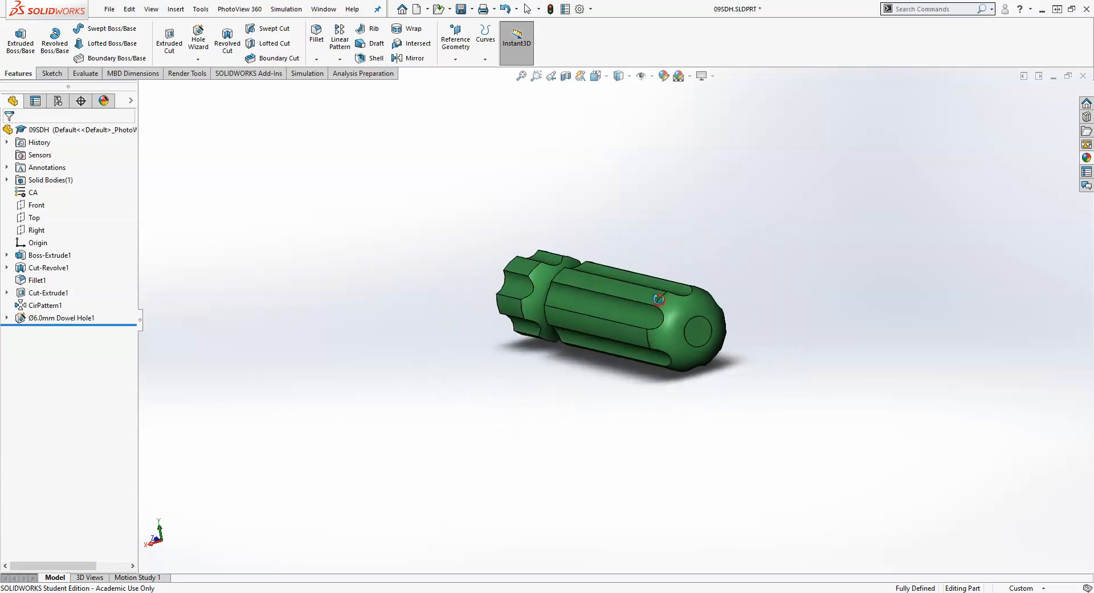
{"action": "left_click", "coordinate": [183, 74]}
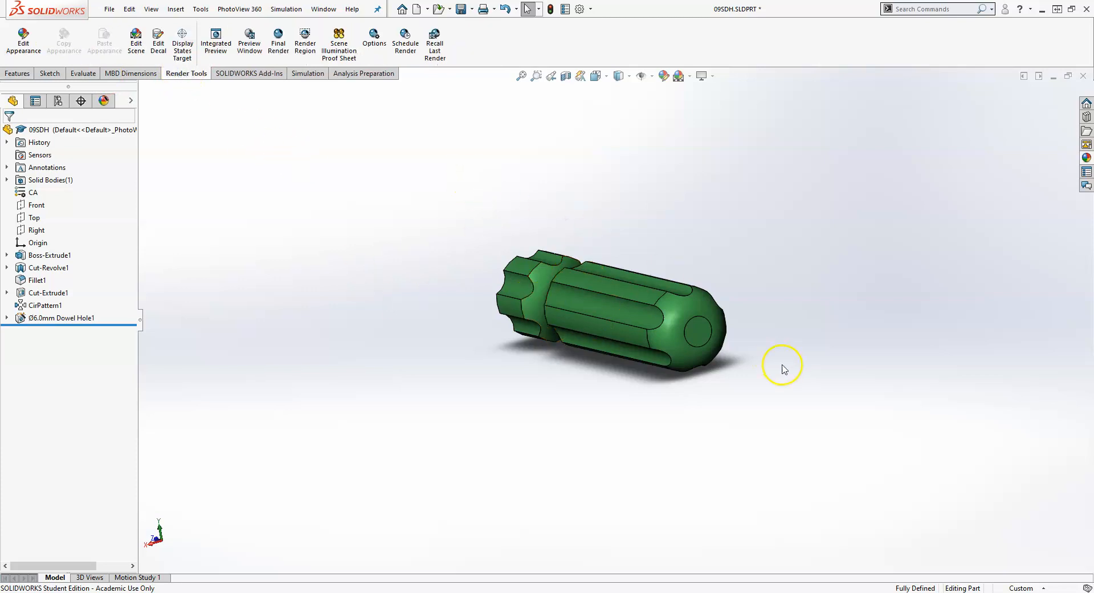
{"action": "scroll", "coordinate": [763, 356], "scroll_direction": "down", "scroll_amount": 2}
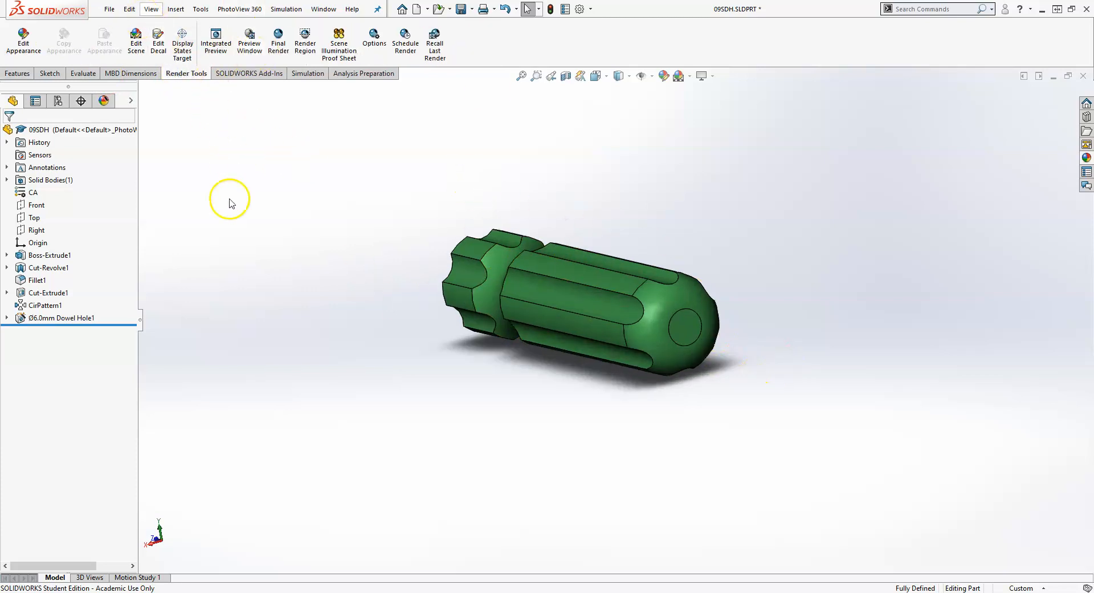
{"action": "left_click", "coordinate": [259, 39]}
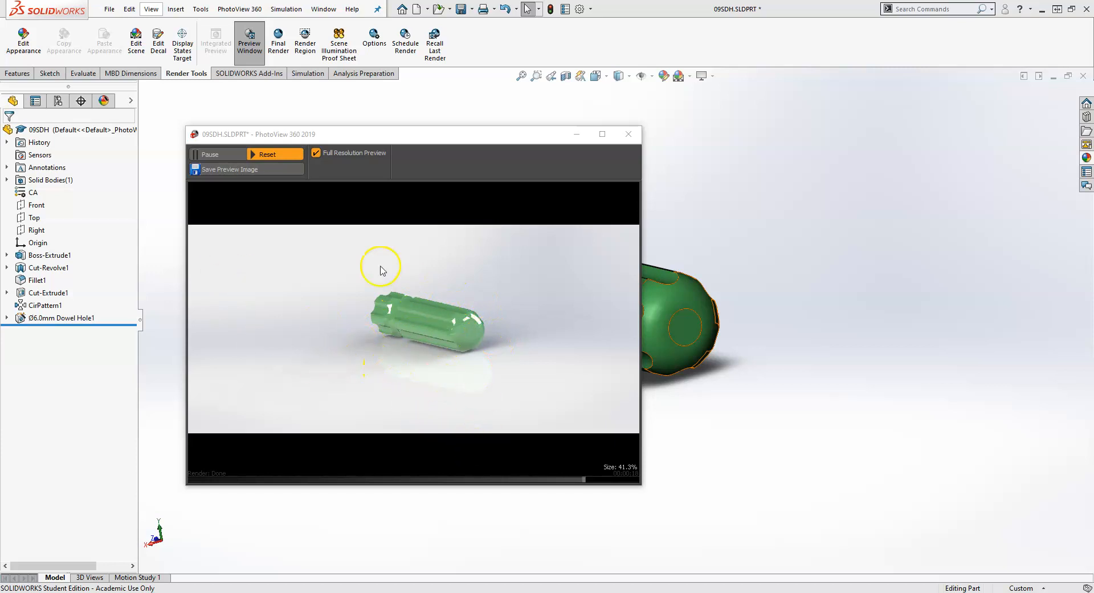
{"action": "middle_click_drag", "start_coordinate": [760, 454], "coordinate": [894, 333]}
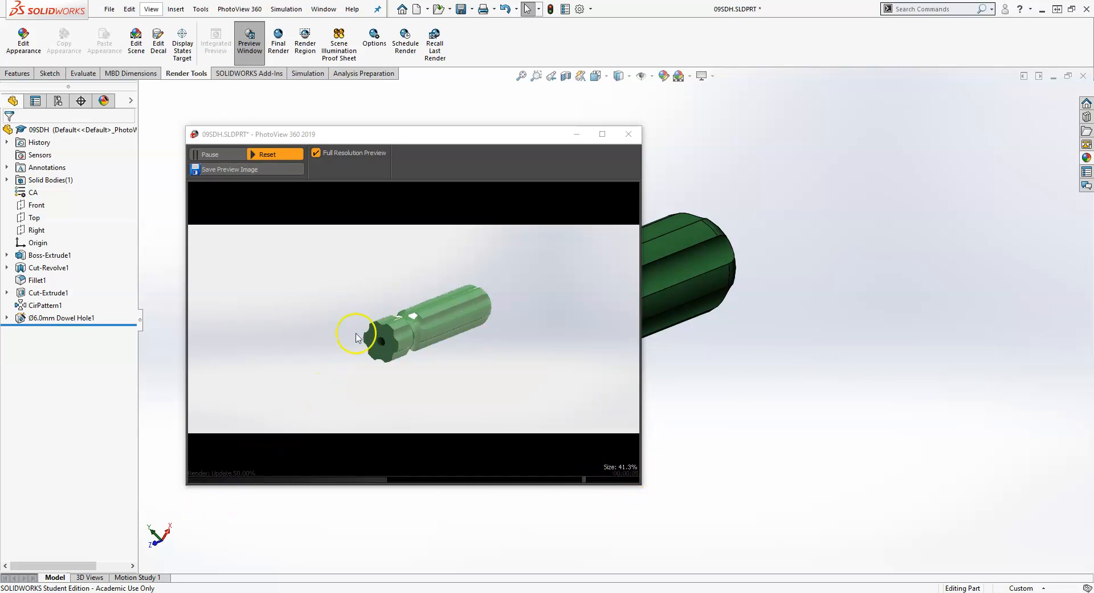
{"action": "left_click", "coordinate": [629, 134]}
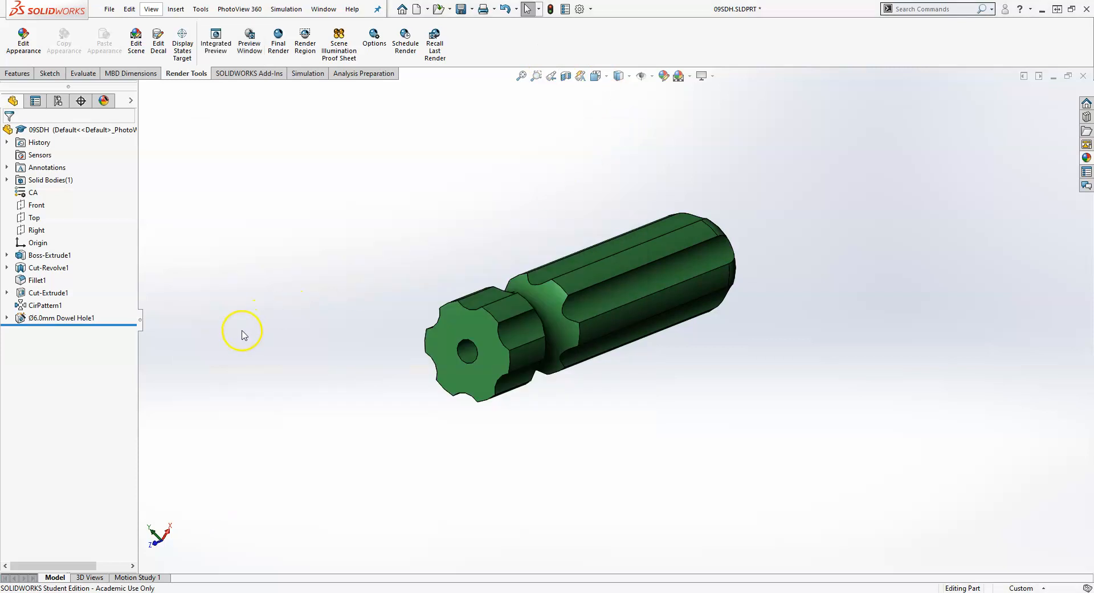
Step: Place the Barcode decal from the decal library on the flat circular face at the handle's rounded end
{"action": "middle_click_drag", "start_coordinate": [804, 161], "coordinate": [977, 170]}
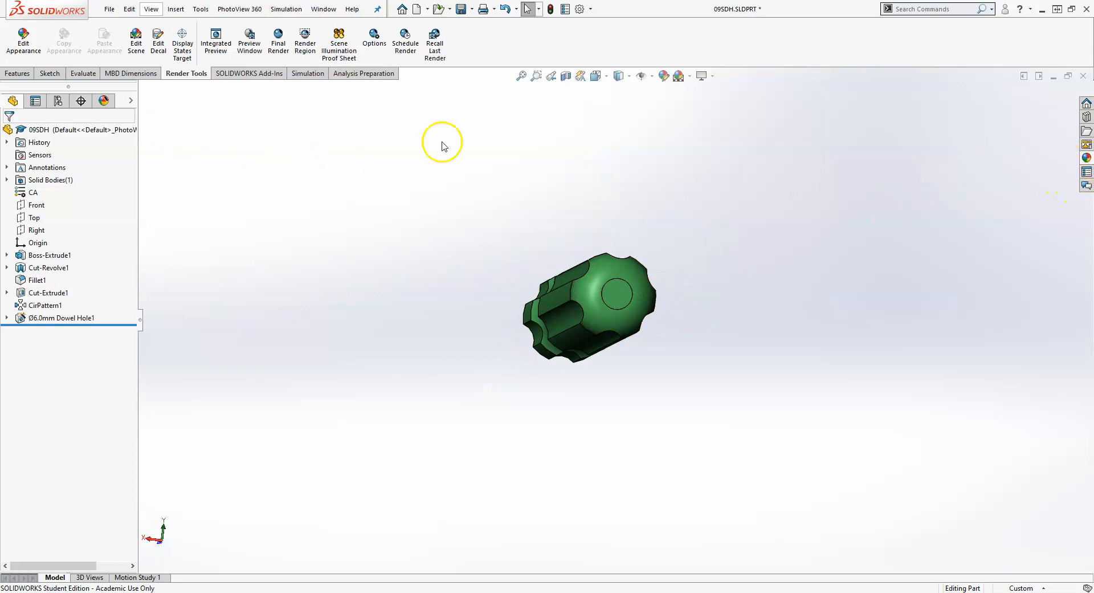
{"action": "left_click", "coordinate": [1087, 155]}
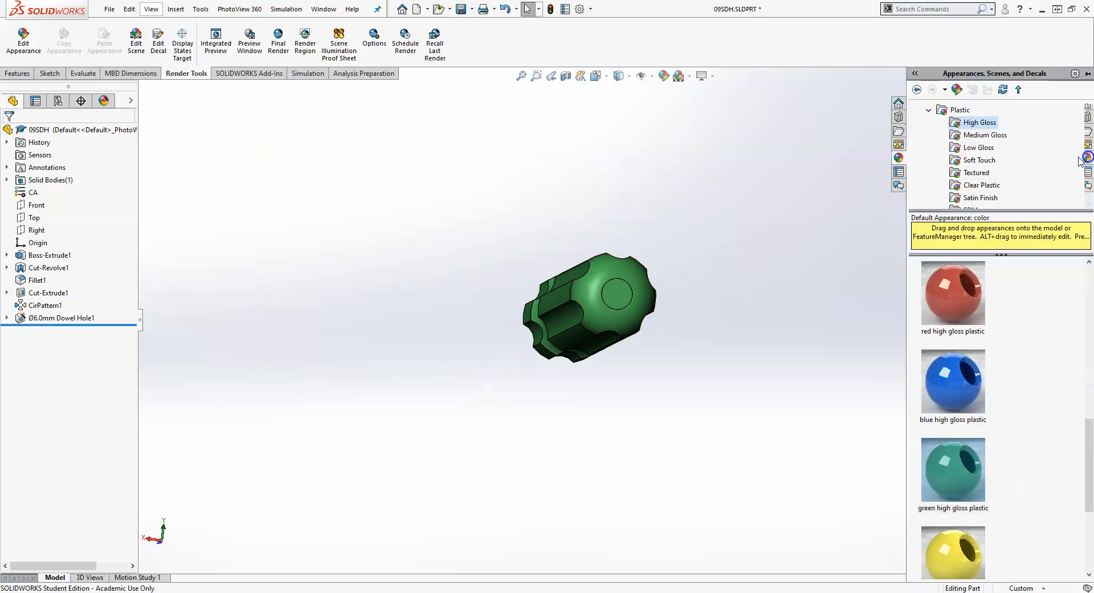
{"action": "left_click", "coordinate": [930, 110]}
{"action": "scroll", "coordinate": [927, 114], "scroll_direction": "up", "scroll_amount": 1}
{"action": "left_click", "coordinate": [917, 110]}
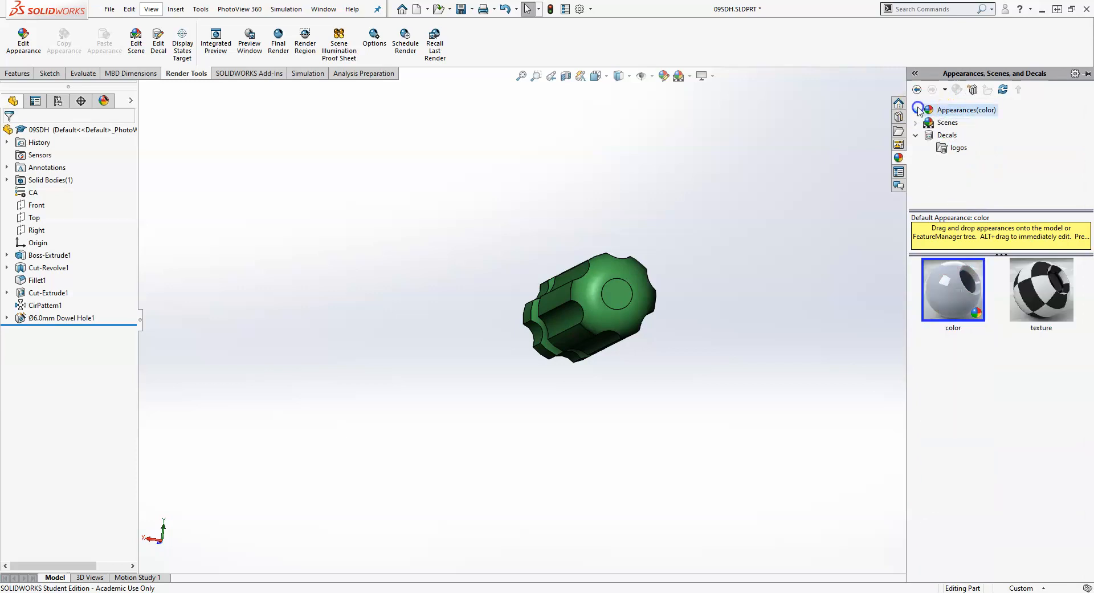
{"action": "left_click", "coordinate": [946, 135]}
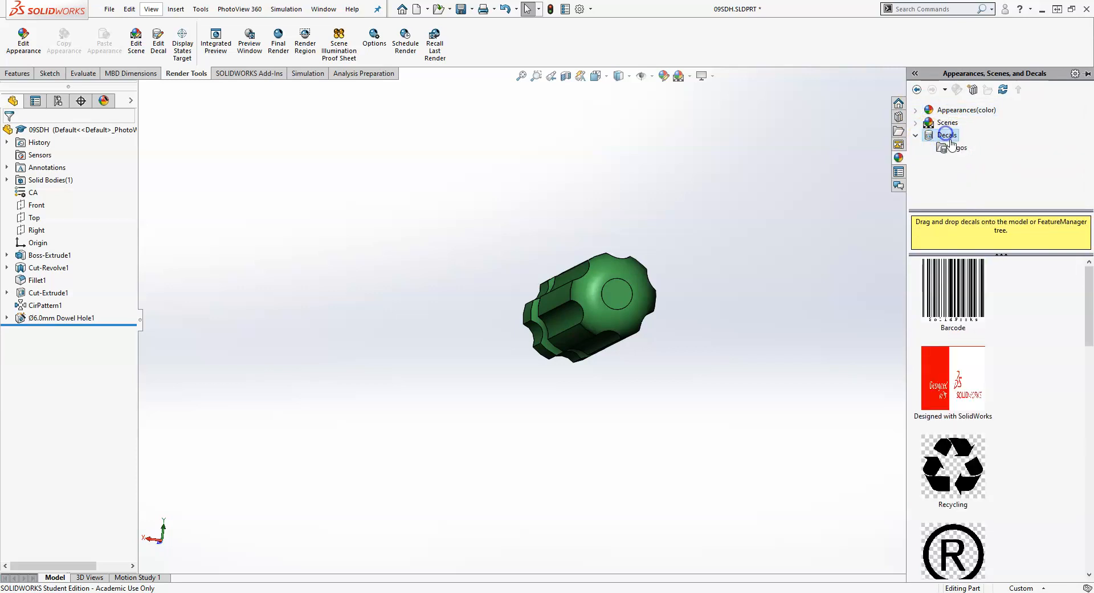
{"action": "left_click", "coordinate": [960, 302]}
{"action": "left_click_drag", "start_coordinate": [960, 302], "coordinate": [622, 305]}
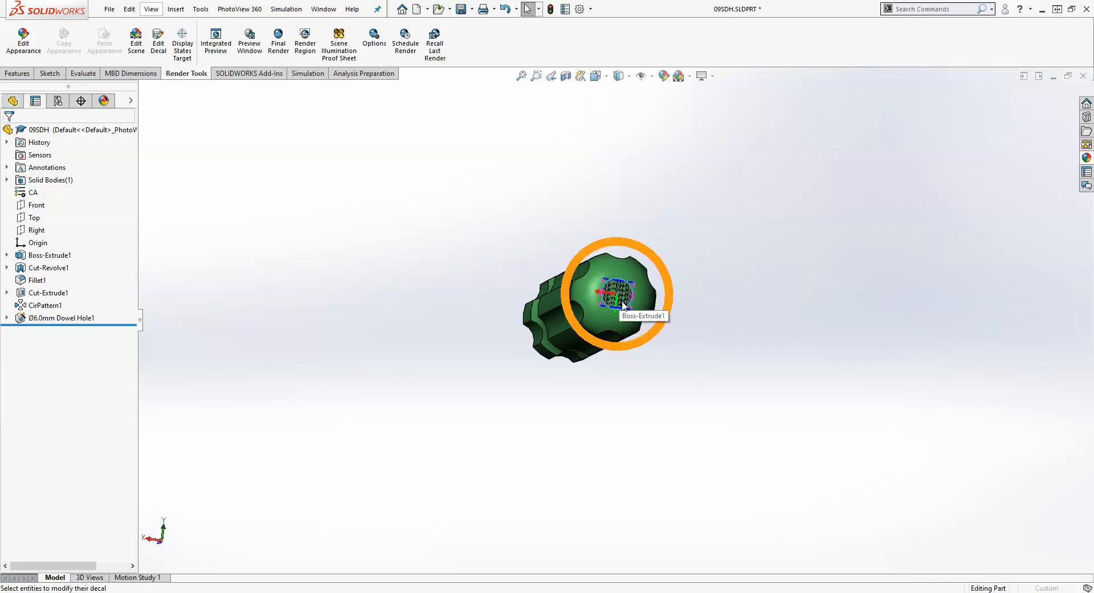
Step: Shrink the barcode decal to fit inside the circular end face and accept it
{"action": "scroll", "coordinate": [621, 299], "scroll_direction": "down", "scroll_amount": 5}
{"action": "scroll", "coordinate": [620, 302], "scroll_direction": "down", "scroll_amount": 2}
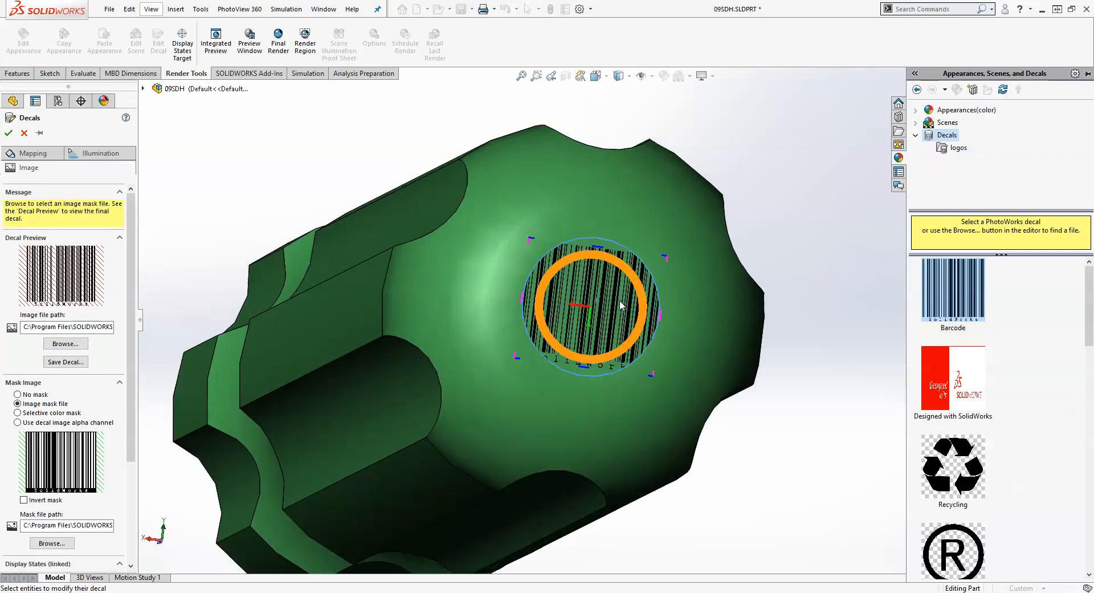
{"action": "left_click_drag", "start_coordinate": [653, 376], "coordinate": [618, 351]}
{"action": "left_click", "coordinate": [1045, 93]}
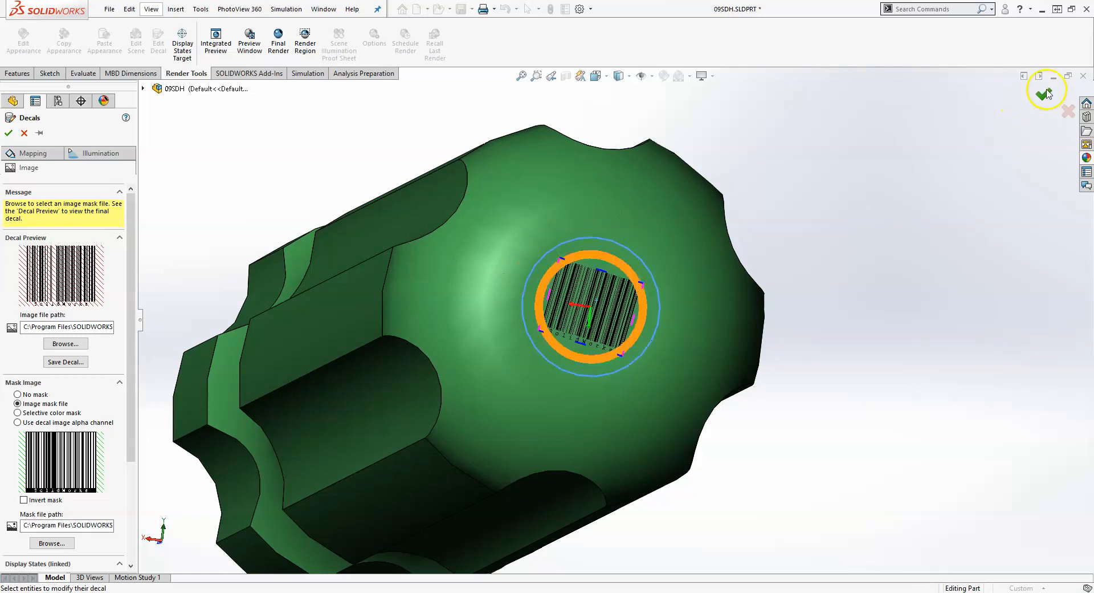
Step: Close the handle part 09SDH and save its changes
{"action": "scroll", "coordinate": [879, 247], "scroll_direction": "up", "scroll_amount": 3}
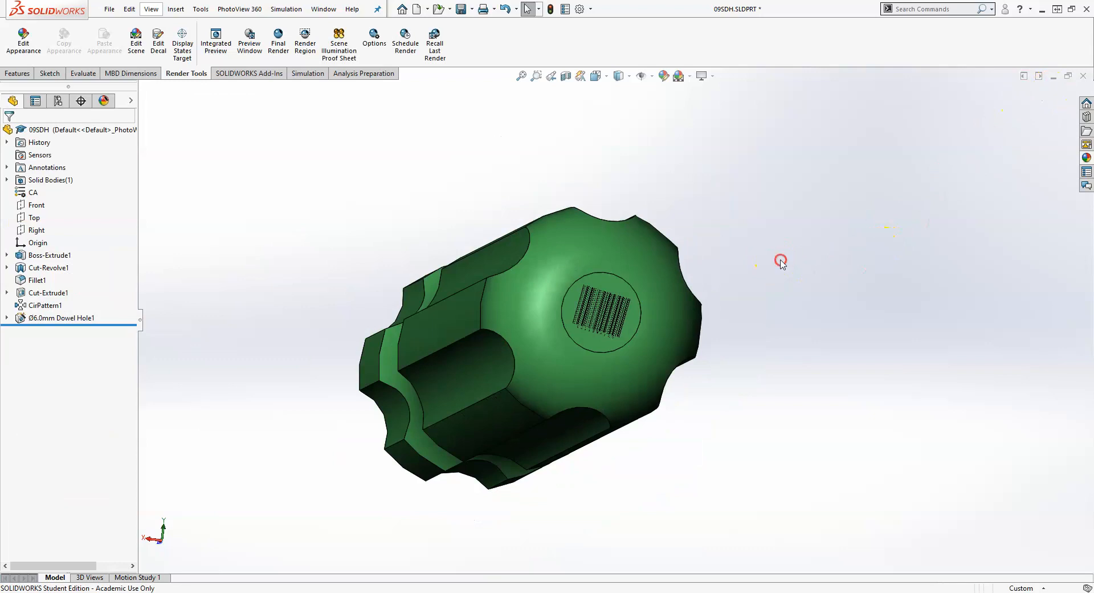
{"action": "middle_click_drag", "start_coordinate": [781, 263], "coordinate": [814, 300]}
{"action": "scroll", "coordinate": [781, 296], "scroll_direction": "up", "scroll_amount": 3}
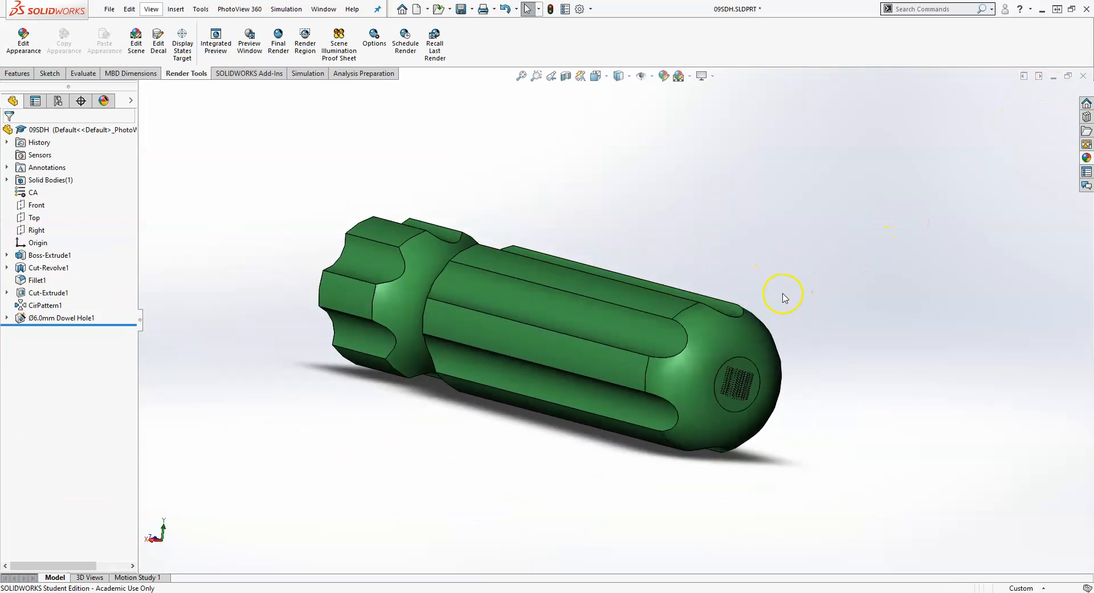
{"action": "left_click", "coordinate": [1084, 78]}
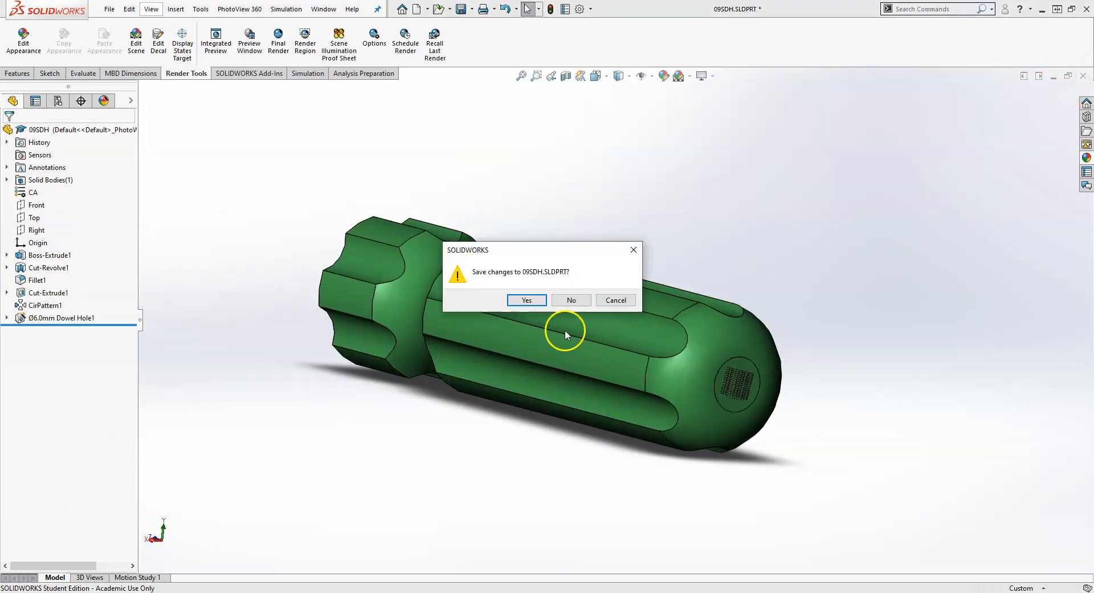
{"action": "left_click", "coordinate": [527, 301]}
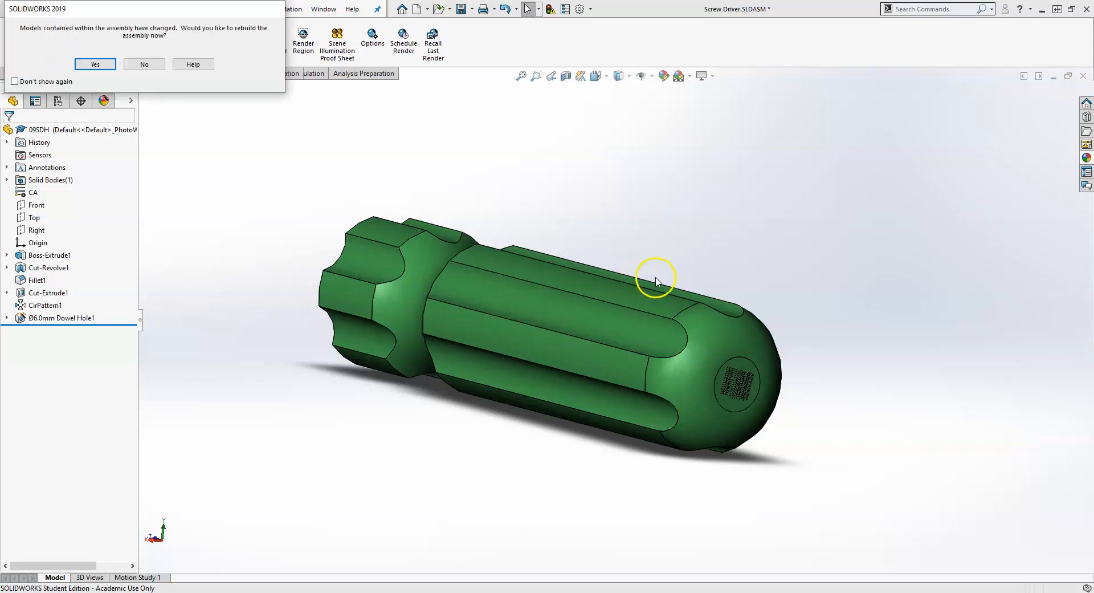
Step: Rebuild the Screw Driver assembly with the changed handle part
{"action": "left_click", "coordinate": [90, 67]}
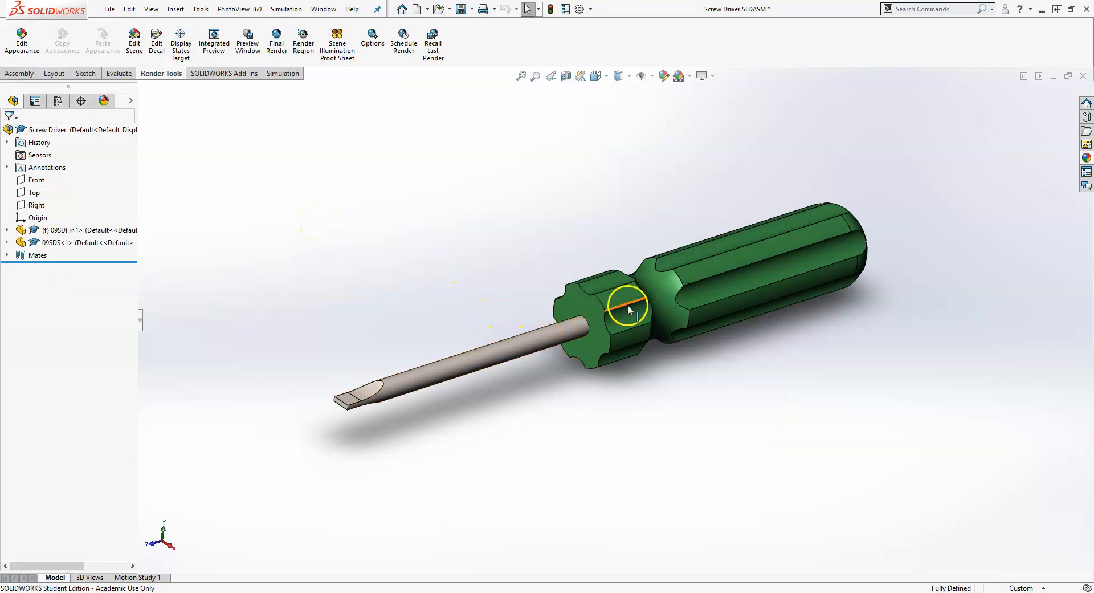
{"action": "left_click", "coordinate": [530, 231]}
{"action": "mouse_move", "coordinate": [530, 231]}
{"action": "middle_mouse_down"}
{"action": "mouse_move", "coordinate": [374, 317]}
{"action": "mouse_move", "coordinate": [391, 327]}
{"action": "mouse_move", "coordinate": [524, 222]}
{"action": "mouse_move", "coordinate": [518, 212]}
{"action": "mouse_move", "coordinate": [515, 239]}
{"action": "middle_mouse_up"}
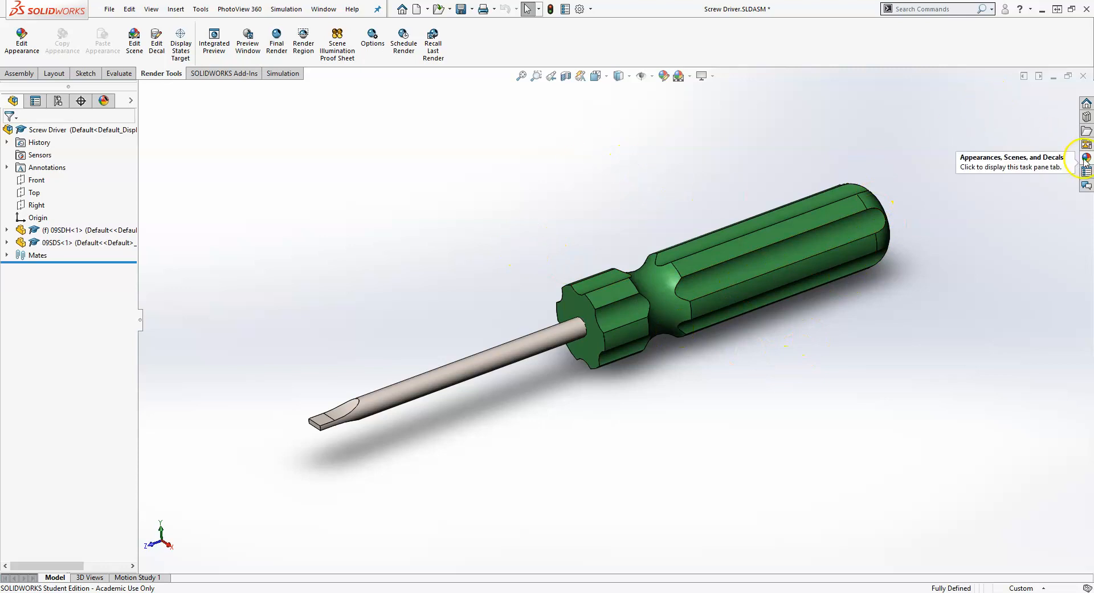
Step: Try the basic scenes 3 Point Blue and 3 Point Beige from the scene library on the assembly
{"action": "left_click", "coordinate": [1086, 158]}
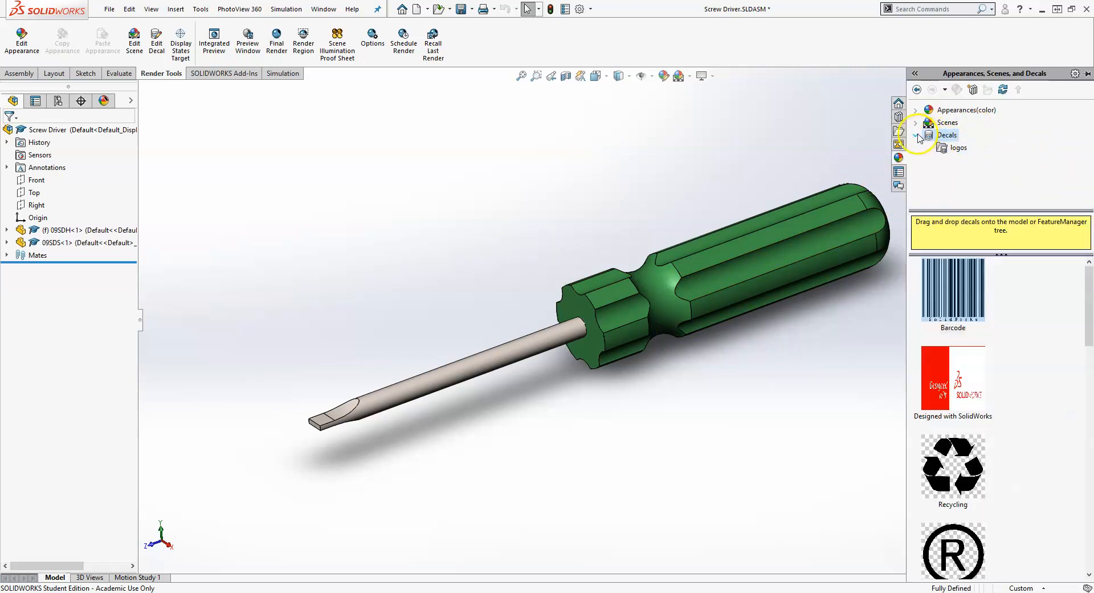
{"action": "left_click", "coordinate": [946, 122]}
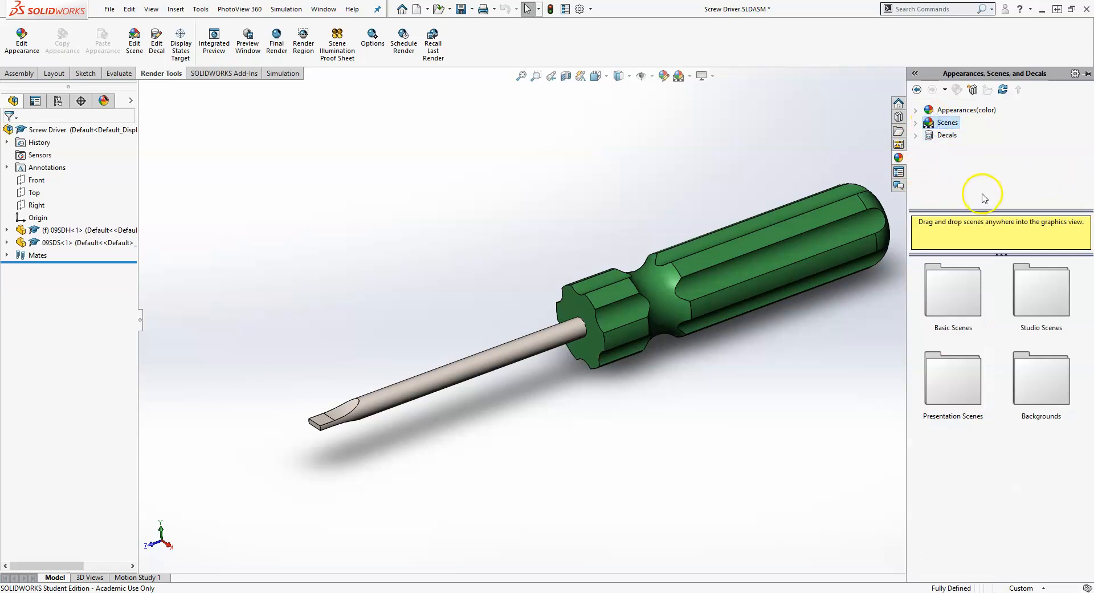
{"action": "left_click", "coordinate": [960, 306]}
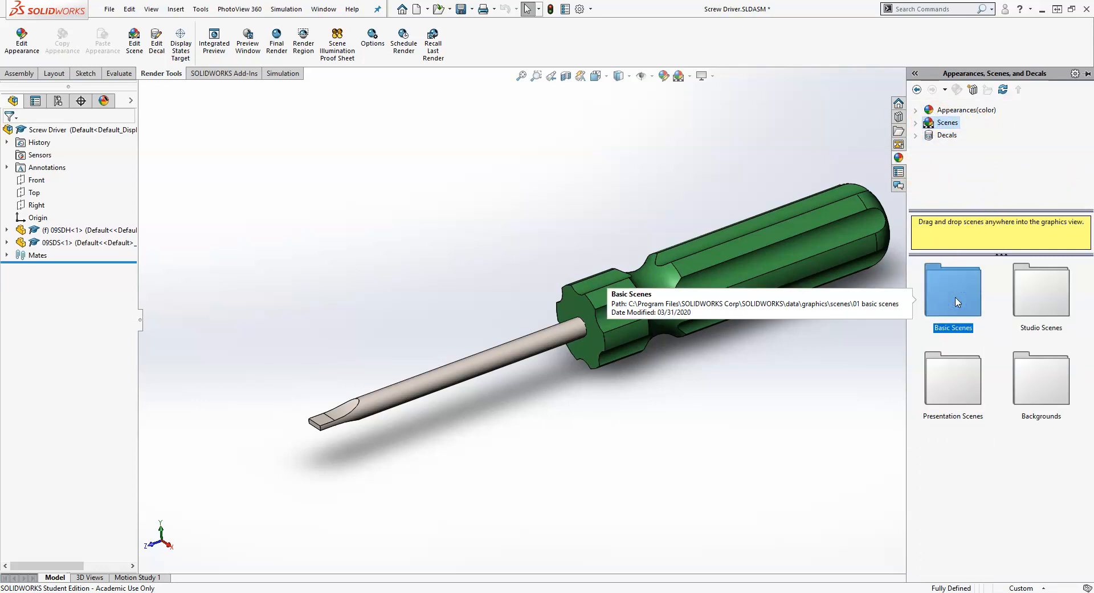
{"action": "double_click", "coordinate": [967, 390]}
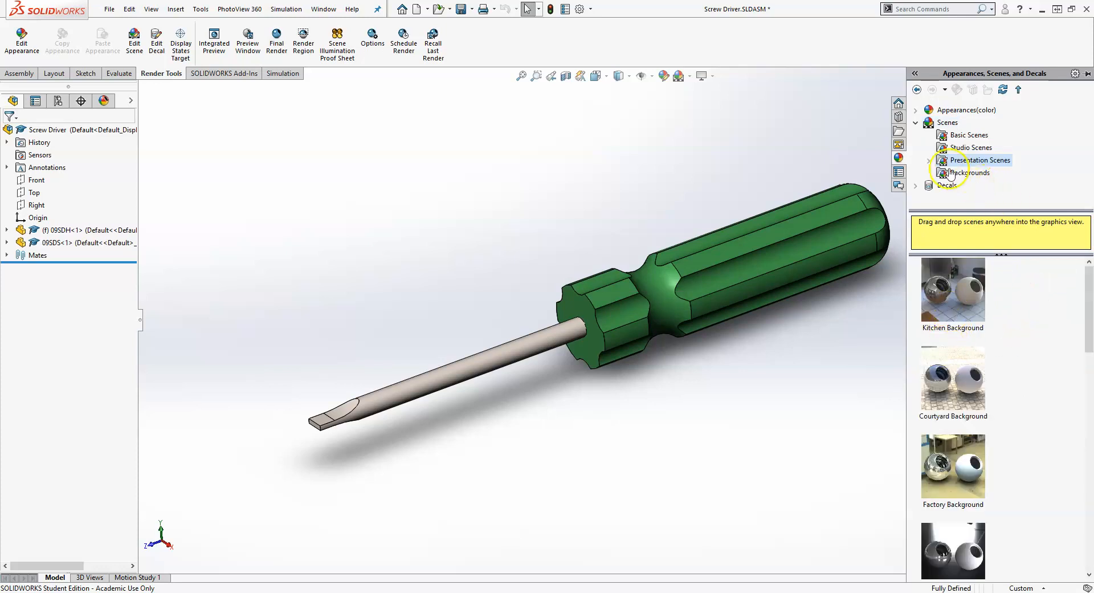
{"action": "left_click", "coordinate": [969, 135]}
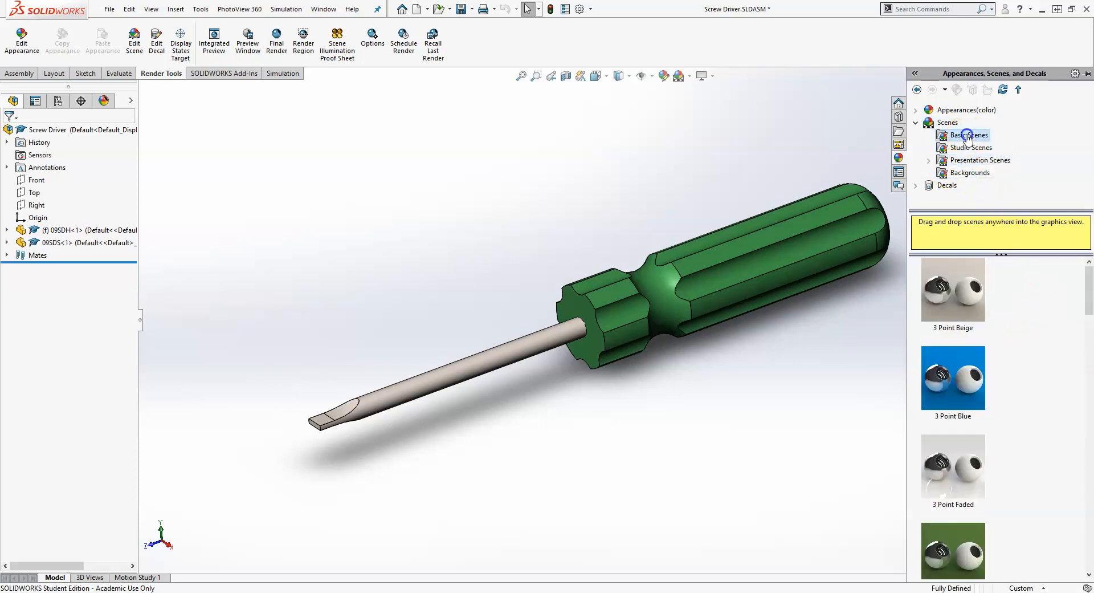
{"action": "double_click", "coordinate": [962, 355]}
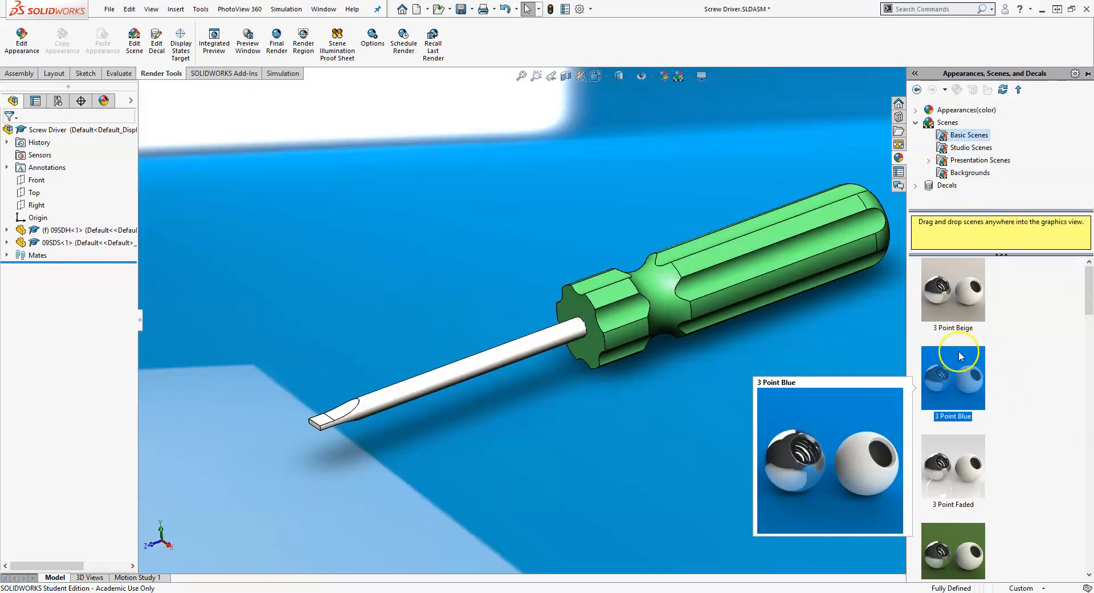
{"action": "double_click", "coordinate": [953, 314]}
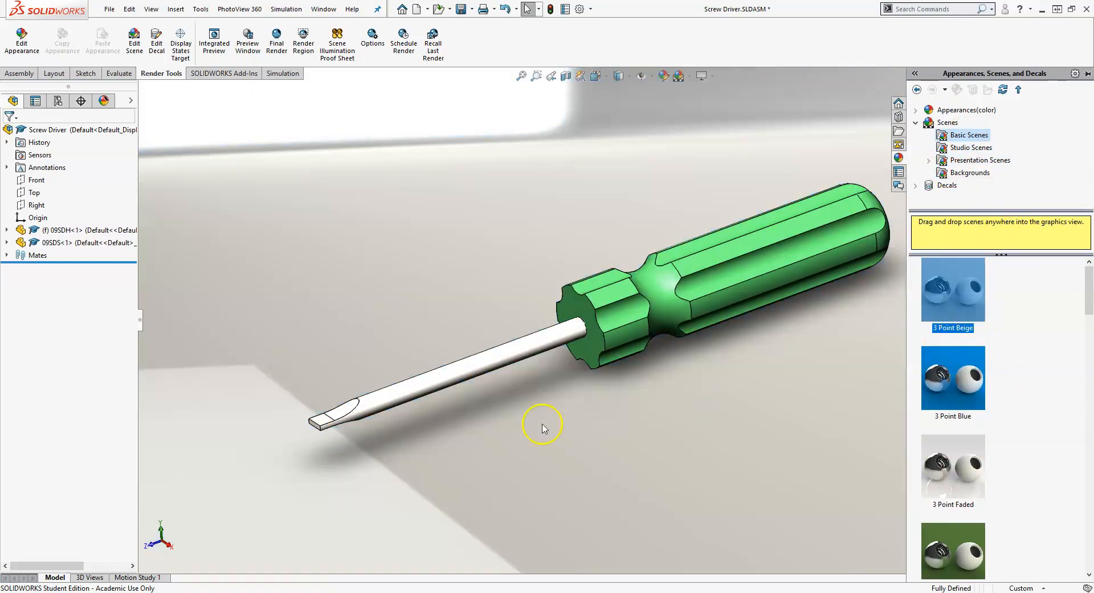
{"action": "scroll", "coordinate": [542, 425], "scroll_direction": "down", "scroll_amount": 5}
{"action": "scroll", "coordinate": [528, 417], "scroll_direction": "up", "scroll_amount": 12}
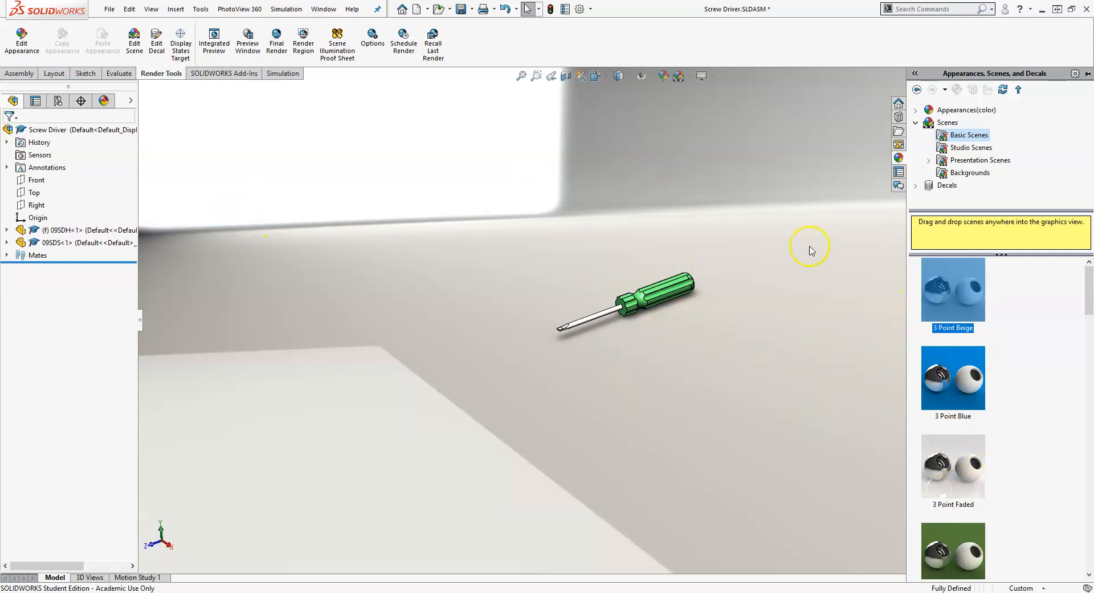
{"action": "scroll", "coordinate": [692, 257], "scroll_direction": "down", "scroll_amount": 3}
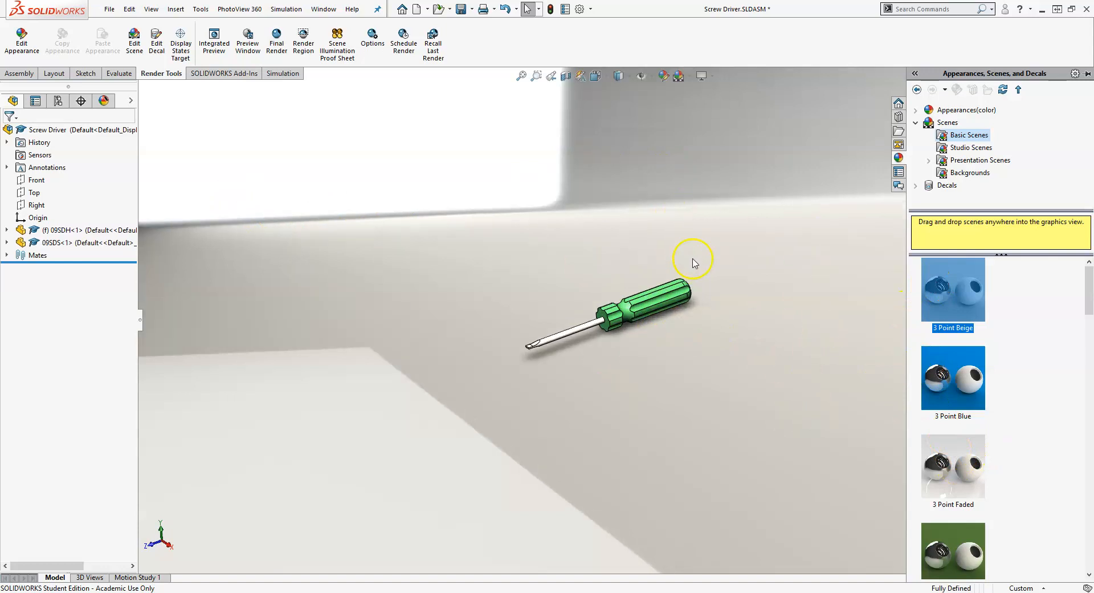
Step: Try the studio scenes Reflective Floor Checkered and Factory Floor on the assembly
{"action": "left_click", "coordinate": [987, 149]}
{"action": "double_click", "coordinate": [956, 372]}
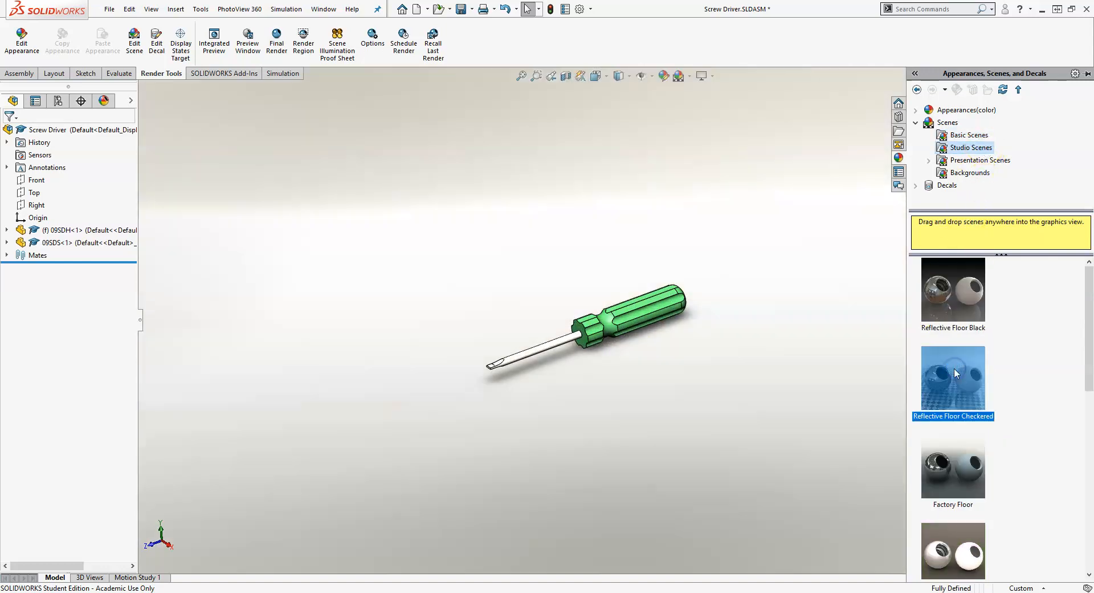
{"action": "double_click", "coordinate": [944, 466]}
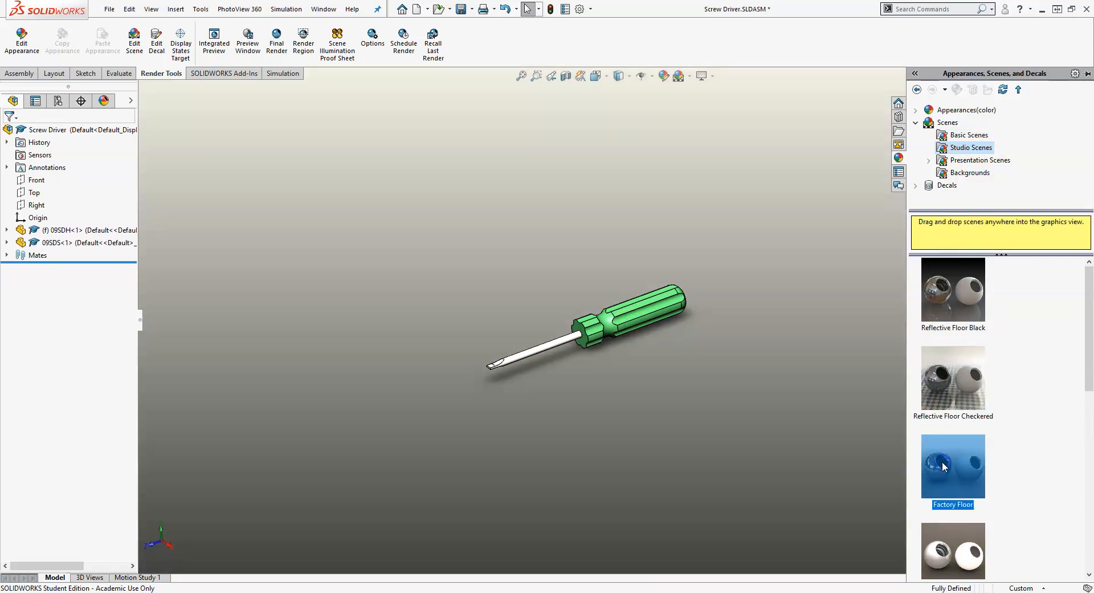
Step: Try the presentation scenes Courtyard Background and Factory Background, viewing the screwdriver from different angles in each
{"action": "left_click", "coordinate": [972, 160]}
{"action": "scroll", "coordinate": [950, 417], "scroll_direction": "down", "scroll_amount": 1}
{"action": "scroll", "coordinate": [950, 421], "scroll_direction": "up", "scroll_amount": 1}
{"action": "double_click", "coordinate": [954, 410]}
{"action": "middle_click_drag", "start_coordinate": [585, 496], "coordinate": [552, 328]}
{"action": "middle_click_drag", "start_coordinate": [400, 411], "coordinate": [319, 515]}
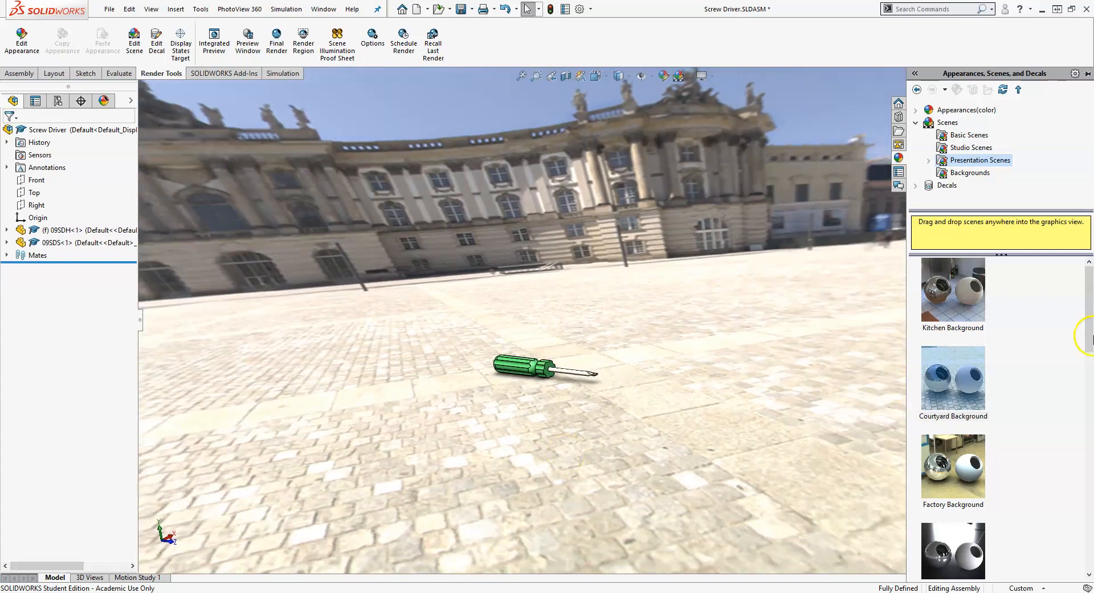
{"action": "left_click", "coordinate": [948, 483]}
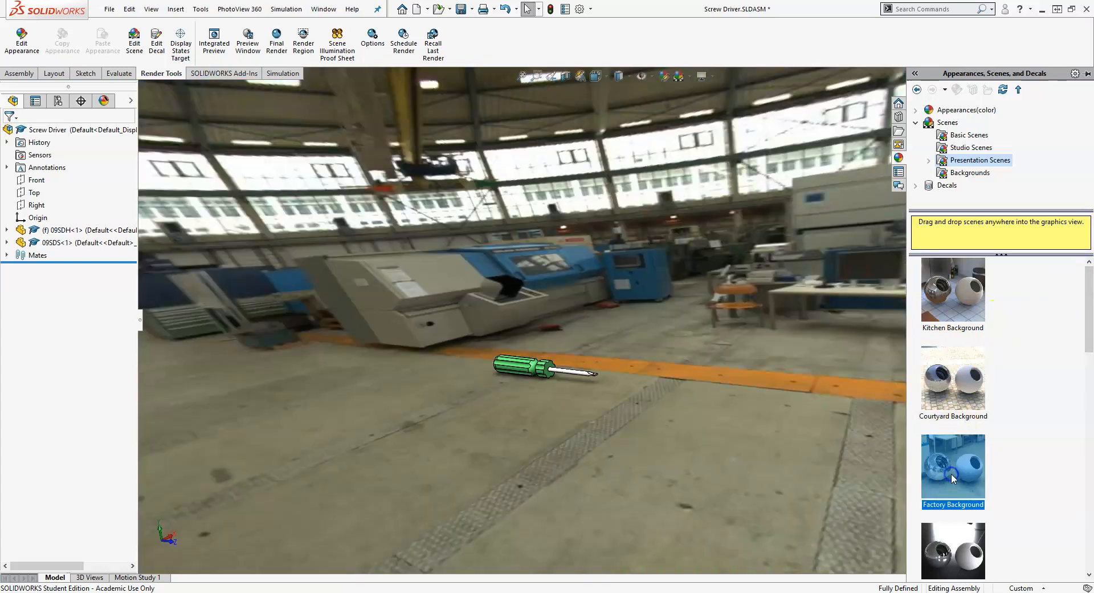
{"action": "middle_click_drag", "start_coordinate": [650, 387], "coordinate": [704, 314]}
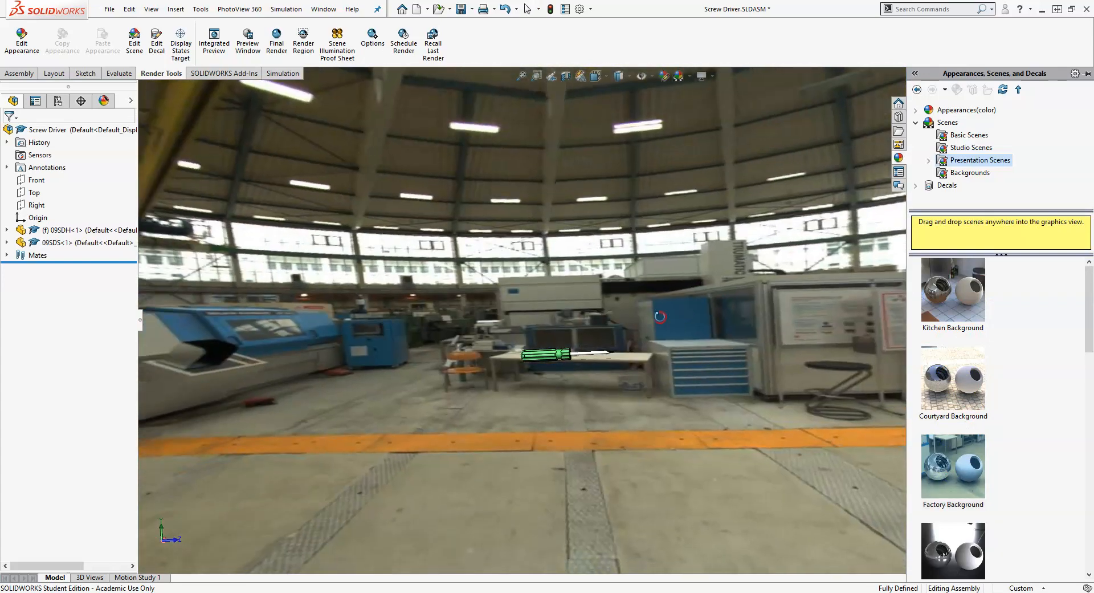
Step: Apply the presentation scene Kitchen Background to the Screw Driver assembly
{"action": "double_click", "coordinate": [938, 296]}
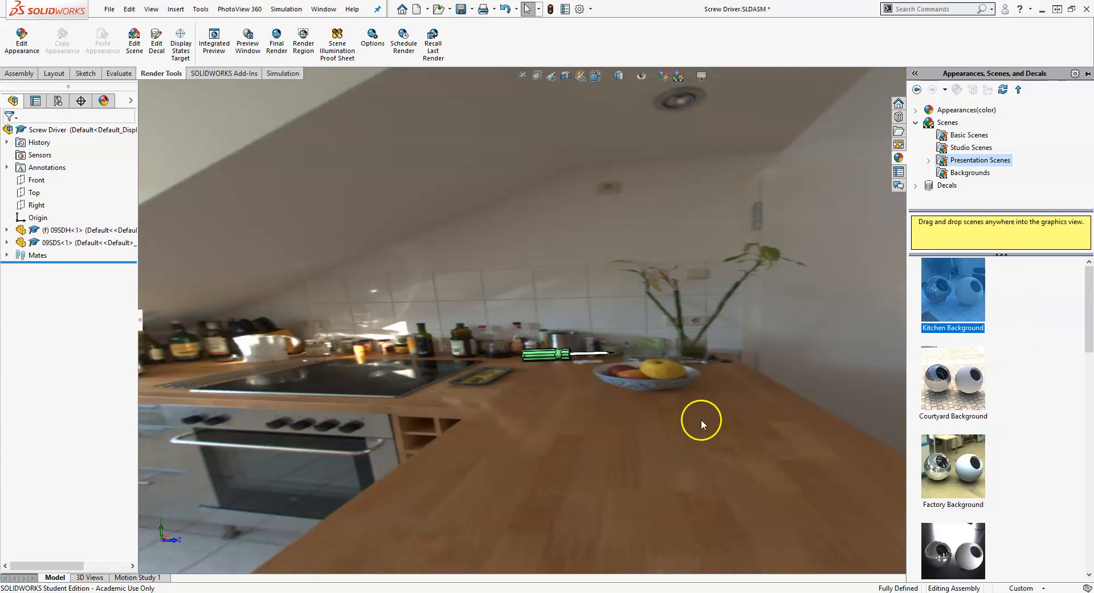
{"action": "scroll", "coordinate": [671, 416], "scroll_direction": "up", "scroll_amount": 5}
{"action": "scroll", "coordinate": [672, 399], "scroll_direction": "down", "scroll_amount": 3}
{"action": "scroll", "coordinate": [459, 274], "scroll_direction": "up", "scroll_amount": 1}
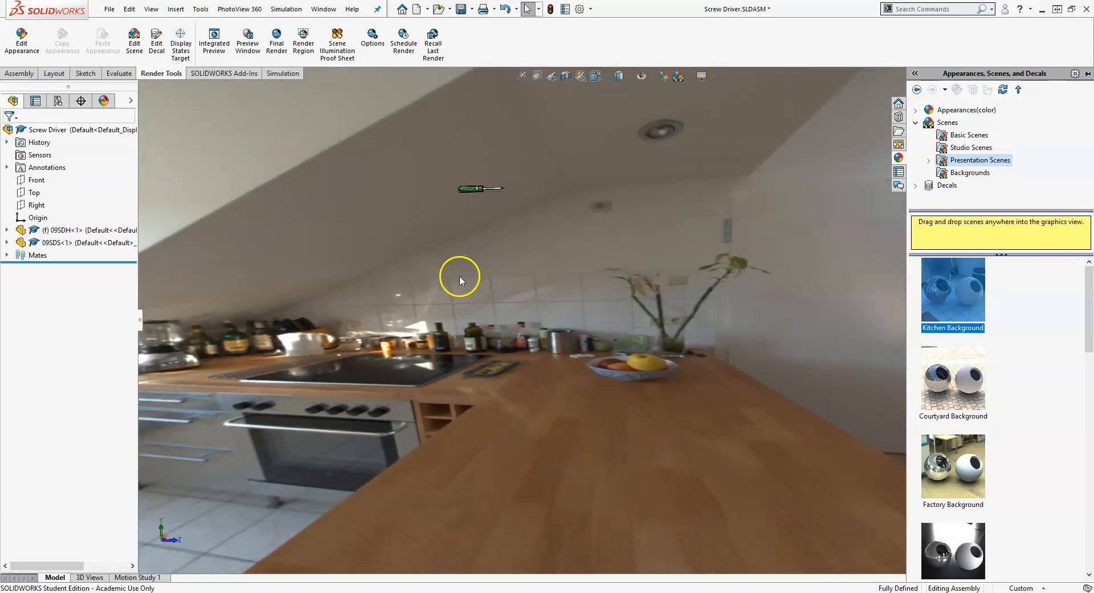
Step: Frame the view so the screwdriver appears to lie on the wooden countertop in front of the fruit bowl
{"action": "middle_click_drag", "start_coordinate": [613, 347], "coordinate": [462, 460]}
{"action": "scroll", "coordinate": [514, 199], "scroll_direction": "down", "scroll_amount": 7}
{"action": "middle_click_drag", "start_coordinate": [582, 279], "coordinate": [667, 357]}
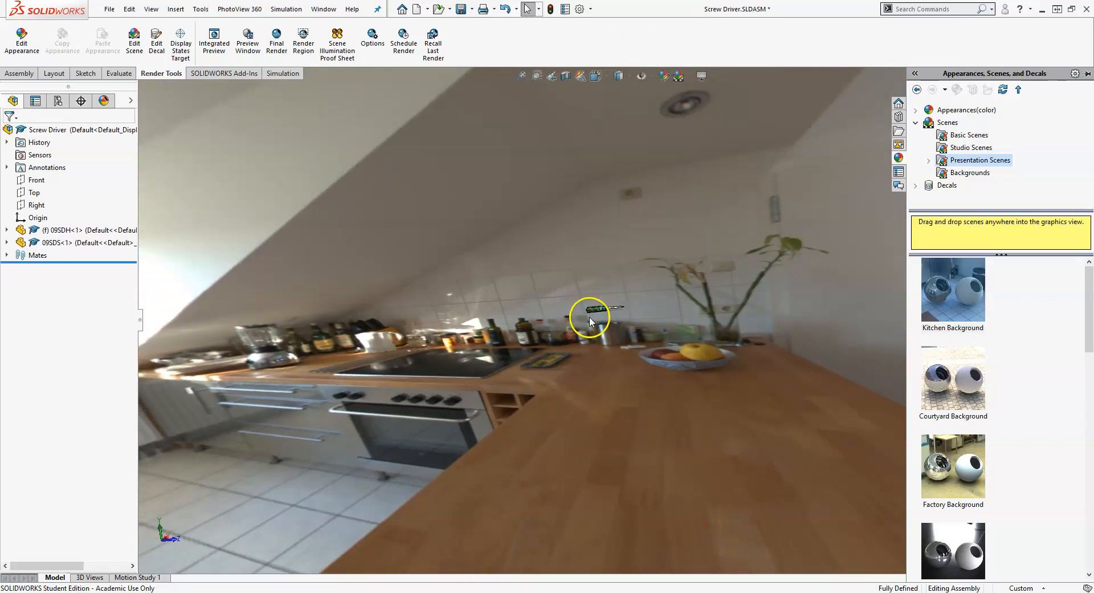
{"action": "scroll", "coordinate": [601, 313], "scroll_direction": "up", "scroll_amount": 1}
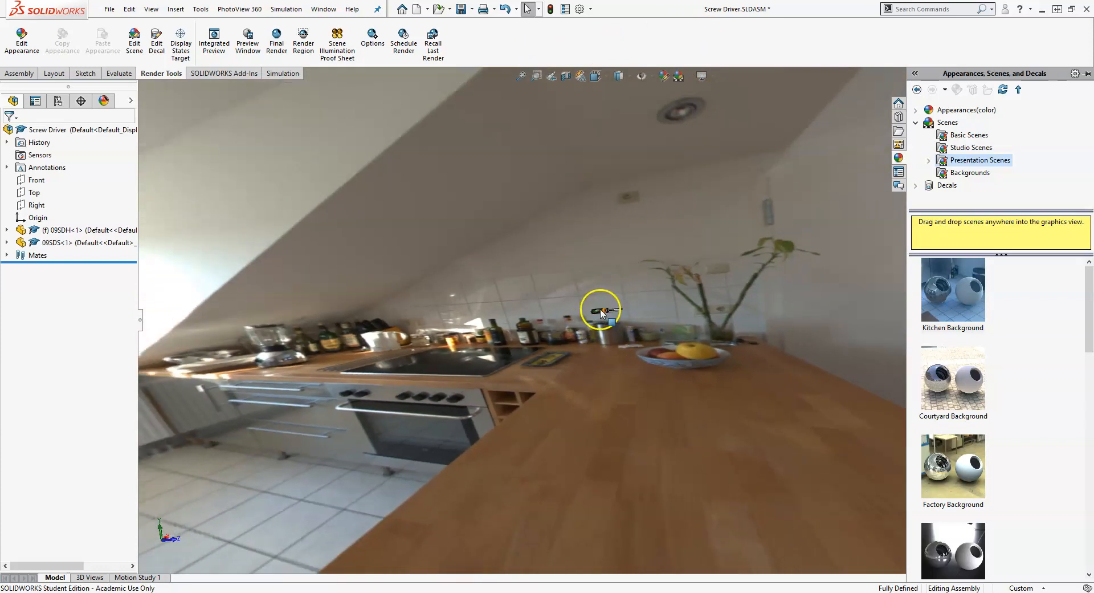
{"action": "scroll", "coordinate": [602, 314], "scroll_direction": "down", "scroll_amount": 3}
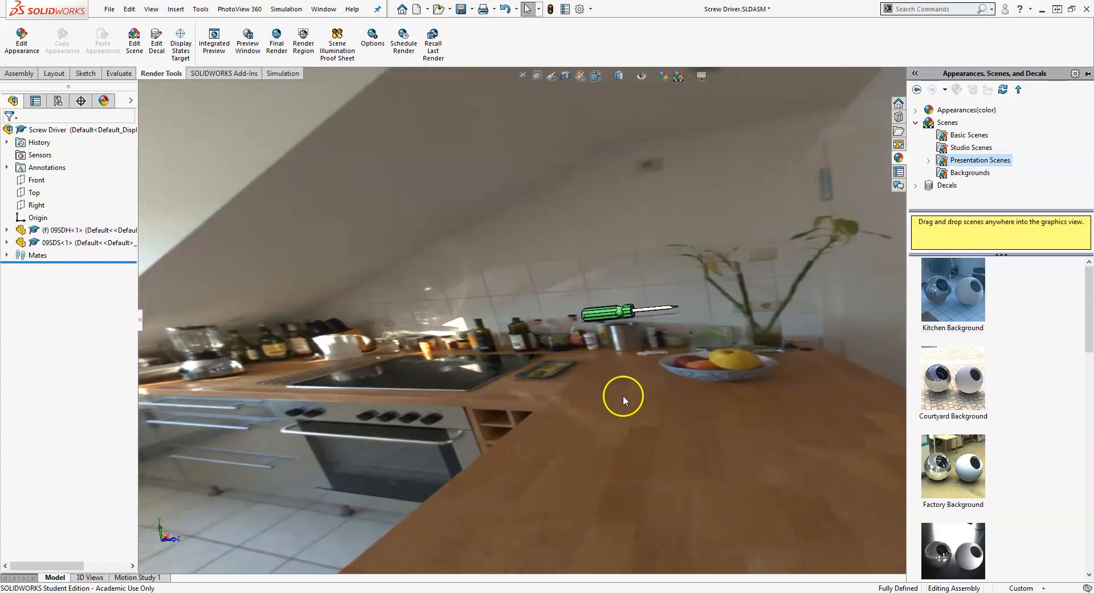
{"action": "left_click_drag", "start_coordinate": [623, 317], "coordinate": [619, 465]}
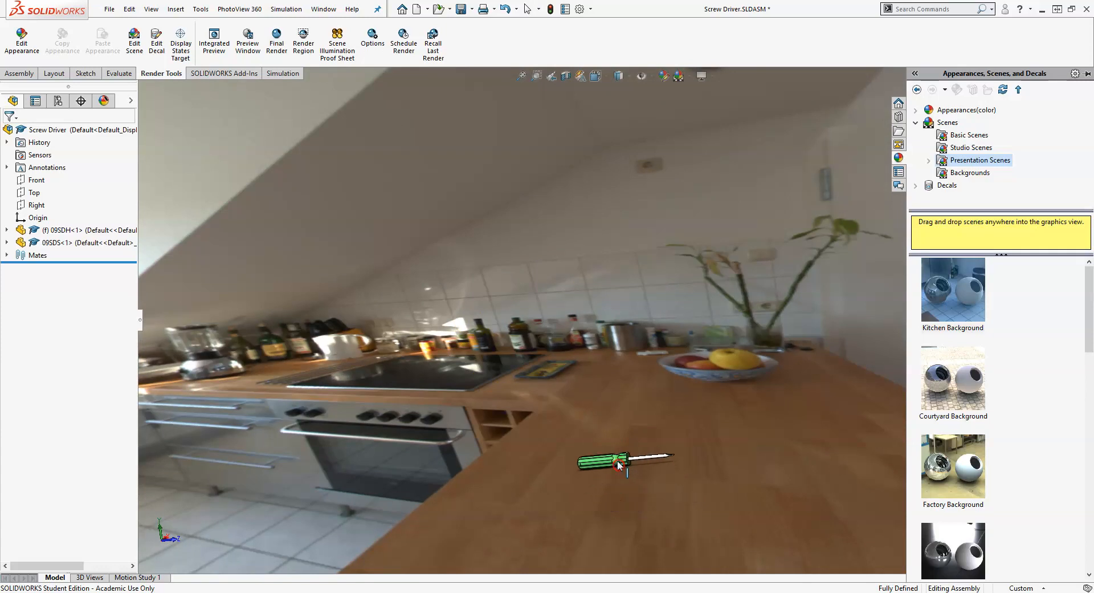
{"action": "scroll", "coordinate": [617, 469], "scroll_direction": "down", "scroll_amount": 3}
{"action": "left_click_drag", "start_coordinate": [596, 428], "coordinate": [619, 478]}
Step: Examine the screwdriver against other parts of the kitchen scene, including beside the fruit bowl, and fit it in the view
{"action": "middle_click_drag", "start_coordinate": [538, 465], "coordinate": [528, 419]}
{"action": "scroll", "coordinate": [523, 478], "scroll_direction": "up", "scroll_amount": 5}
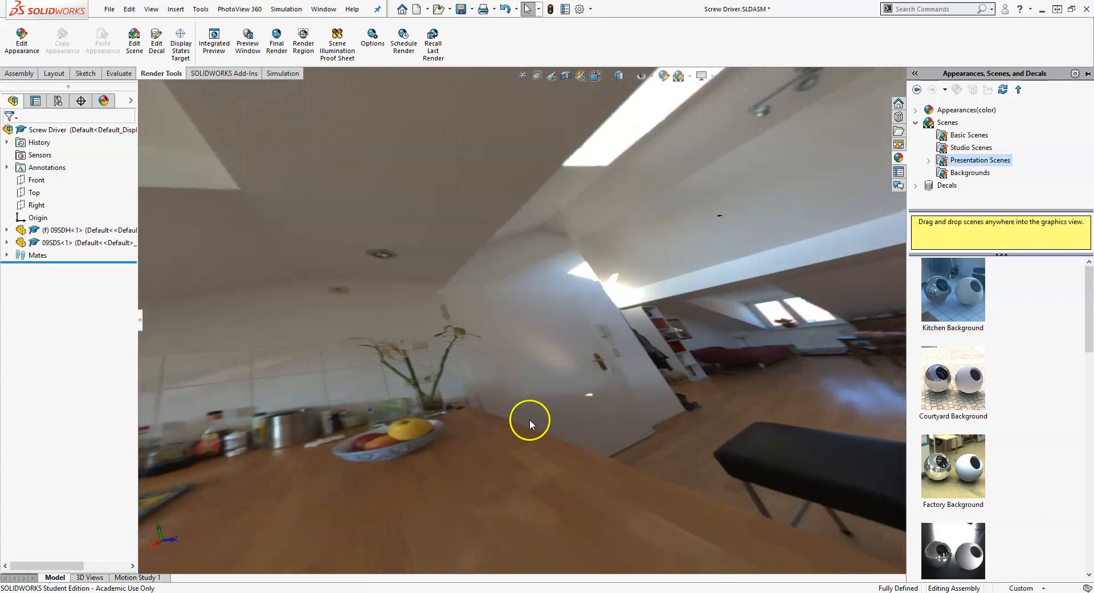
{"action": "scroll", "coordinate": [540, 420], "scroll_direction": "down", "scroll_amount": 10}
{"action": "scroll", "coordinate": [506, 462], "scroll_direction": "up", "scroll_amount": 5}
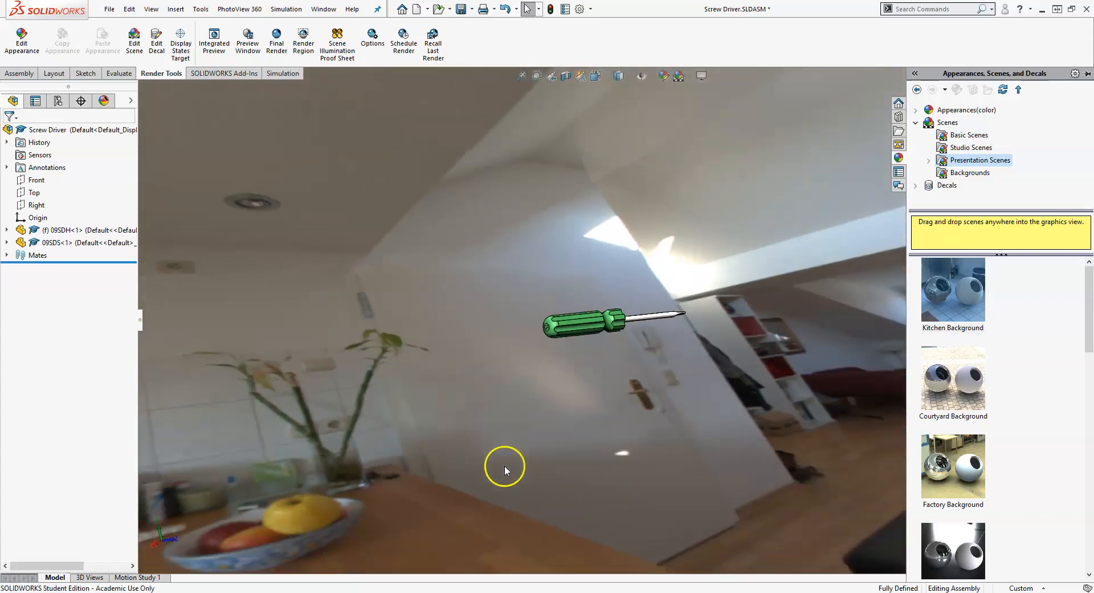
{"action": "scroll", "coordinate": [504, 465], "scroll_direction": "up", "scroll_amount": 2}
{"action": "middle_click_drag", "start_coordinate": [594, 323], "coordinate": [418, 536], "text": "ctrl"}
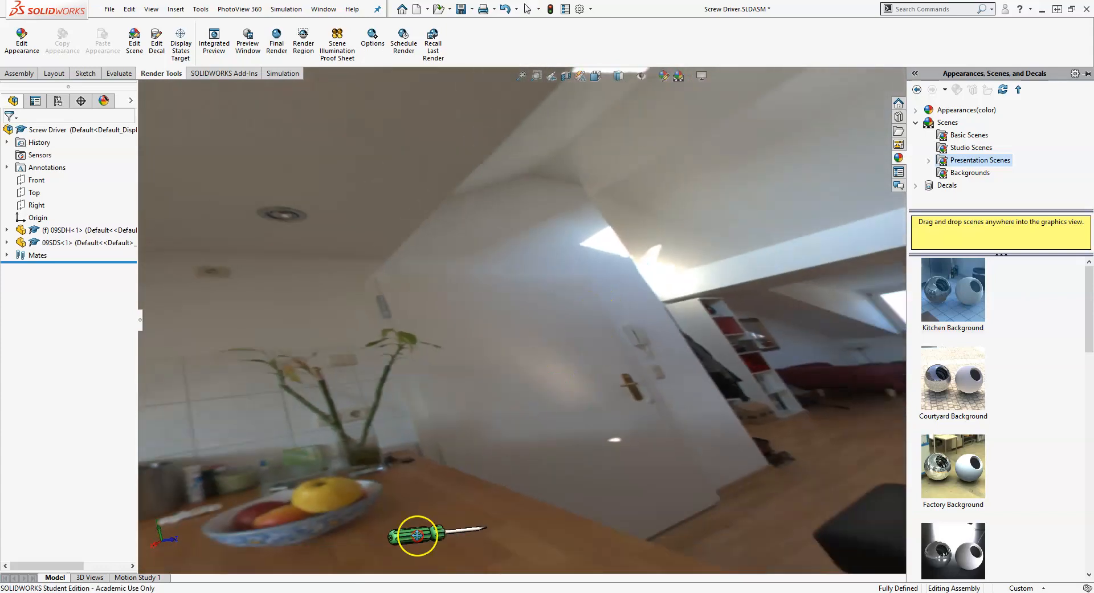
{"action": "middle_click_drag", "start_coordinate": [620, 472], "coordinate": [423, 508]}
{"action": "key", "text": "f"}
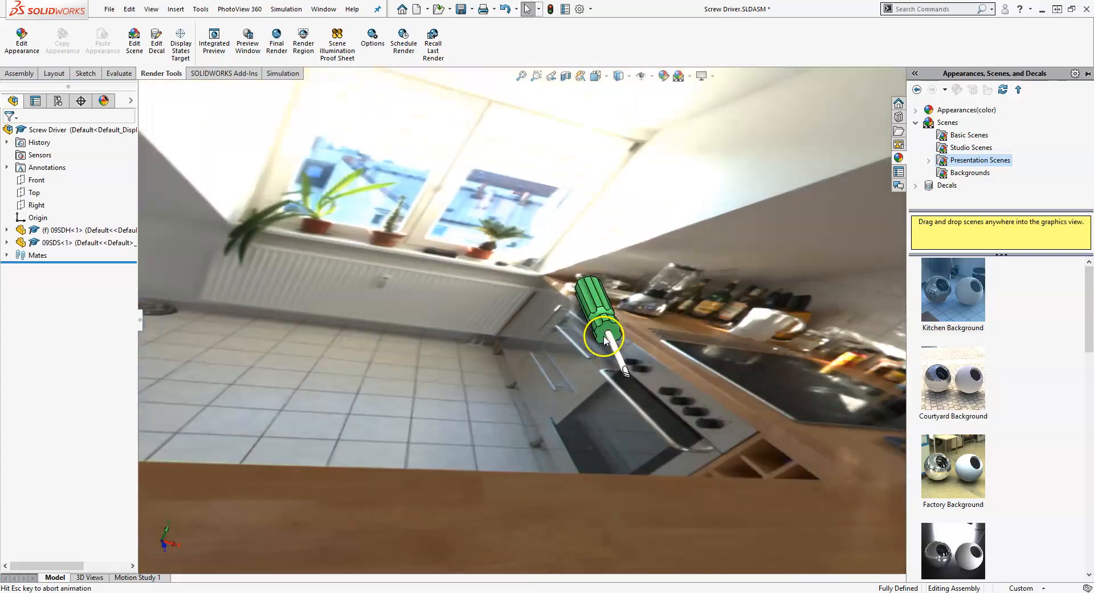
Step: Frame the screwdriver on the wooden countertop facing the steel cabinets, and dismiss the scene library
{"action": "scroll", "coordinate": [687, 415], "scroll_direction": "up", "scroll_amount": 9}
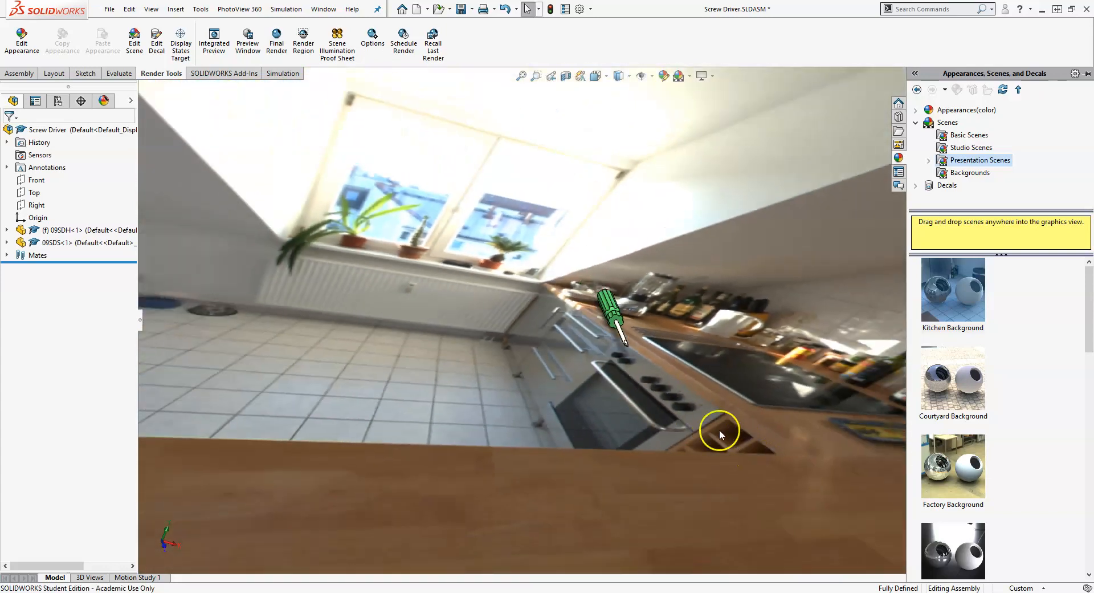
{"action": "middle_click_drag", "start_coordinate": [674, 407], "coordinate": [560, 376]}
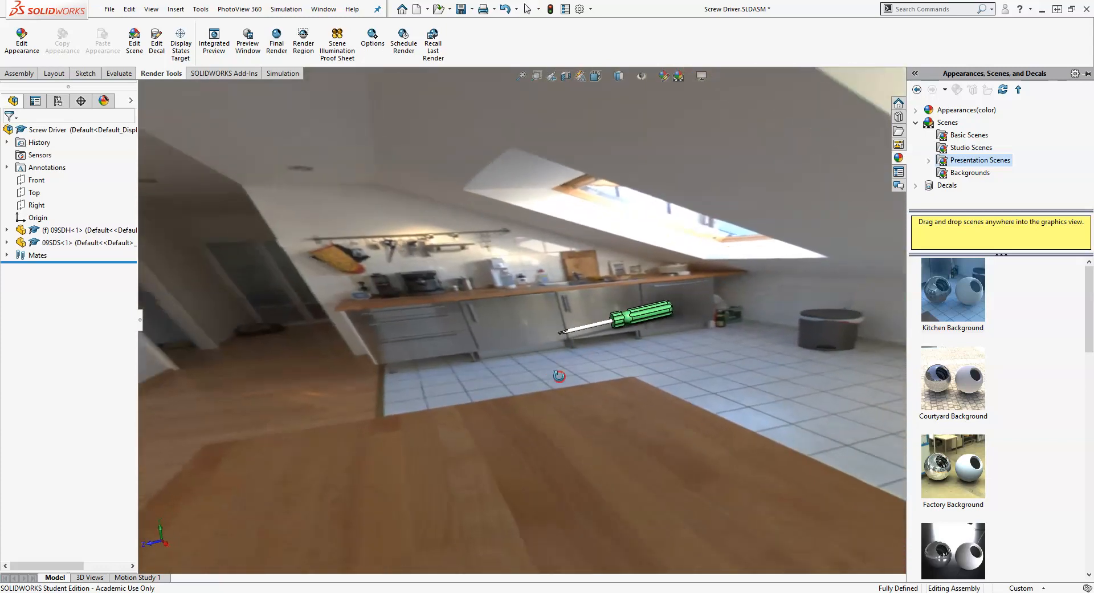
{"action": "left_click_drag", "start_coordinate": [652, 318], "coordinate": [608, 418]}
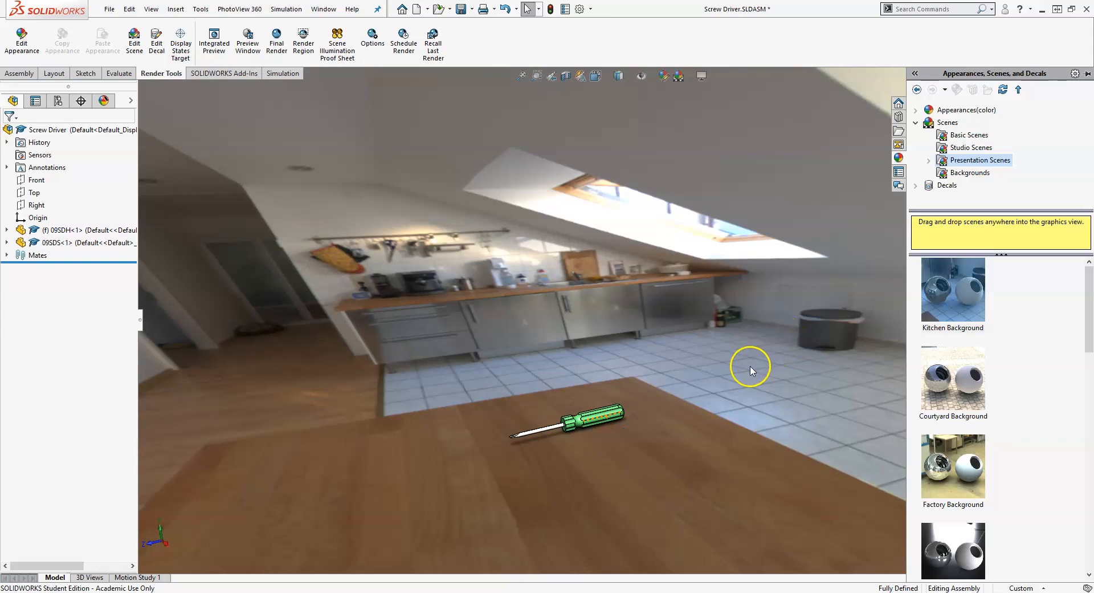
{"action": "left_click", "coordinate": [606, 318]}
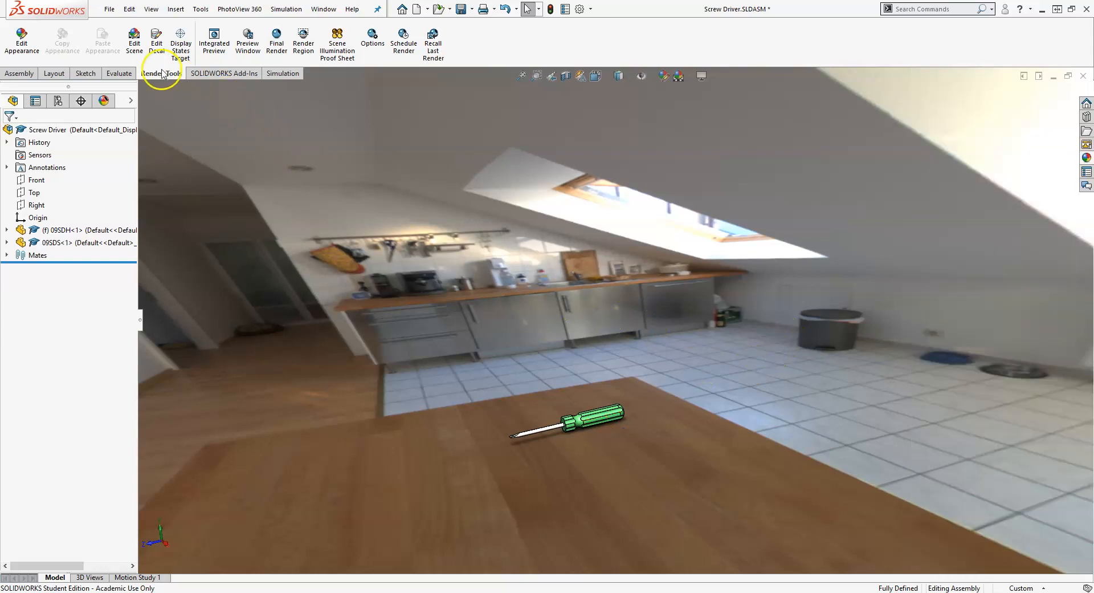
Step: Preview the screwdriver's render on the kitchen countertop in a PhotoView 360 preview window, and close the preview
{"action": "left_click", "coordinate": [245, 50]}
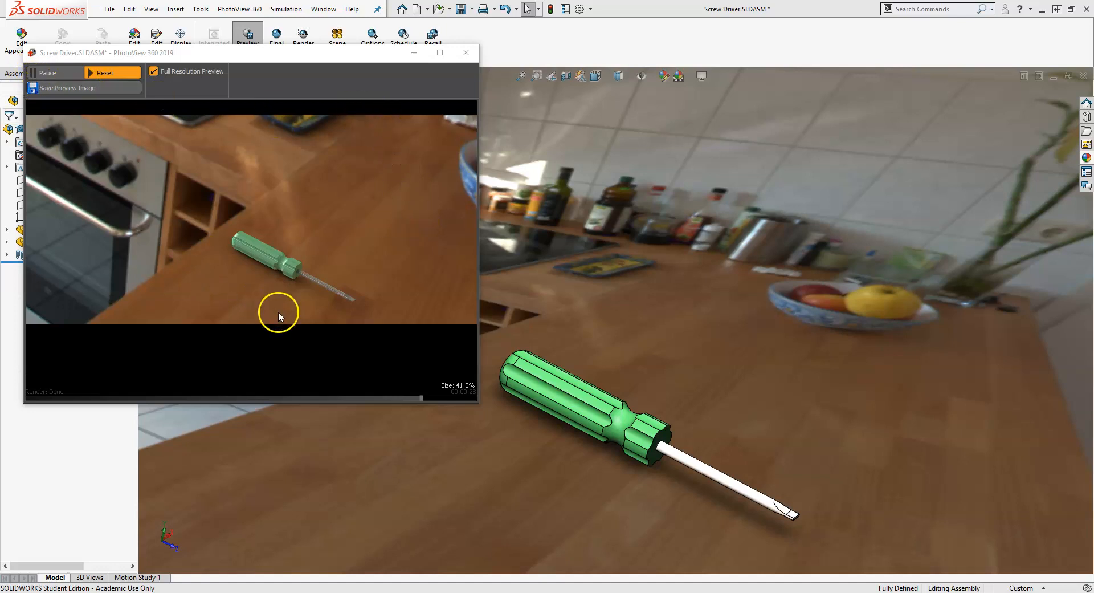
{"action": "left_click", "coordinate": [467, 54]}
{"action": "mouse_move", "coordinate": [731, 350]}
{"action": "middle_mouse_down"}
{"action": "mouse_move", "coordinate": [705, 319]}
{"action": "mouse_move", "coordinate": [723, 361]}
{"action": "middle_mouse_up"}
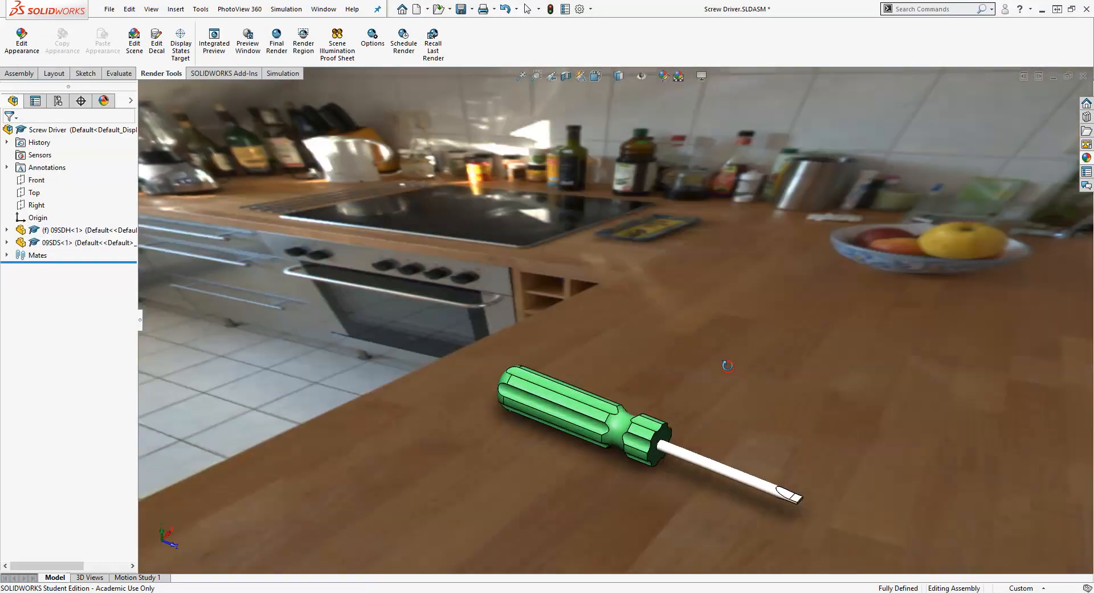
Step: Look through the favorite scenes without applying one, and open the color appearance settings for the assembly
{"action": "left_click", "coordinate": [680, 76]}
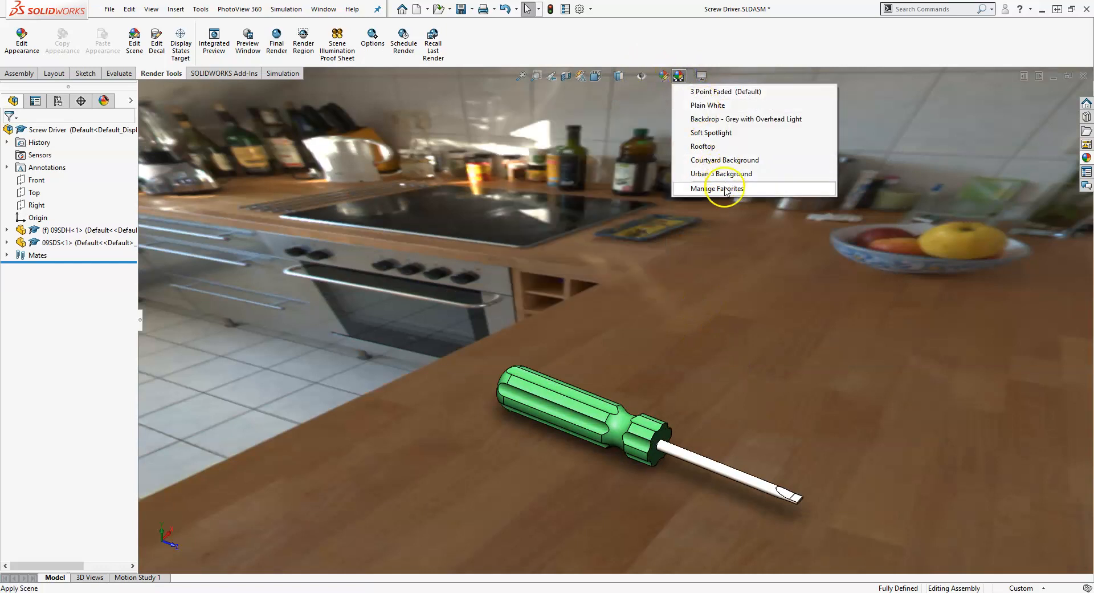
{"action": "left_click", "coordinate": [690, 78]}
{"action": "left_click", "coordinate": [665, 76]}
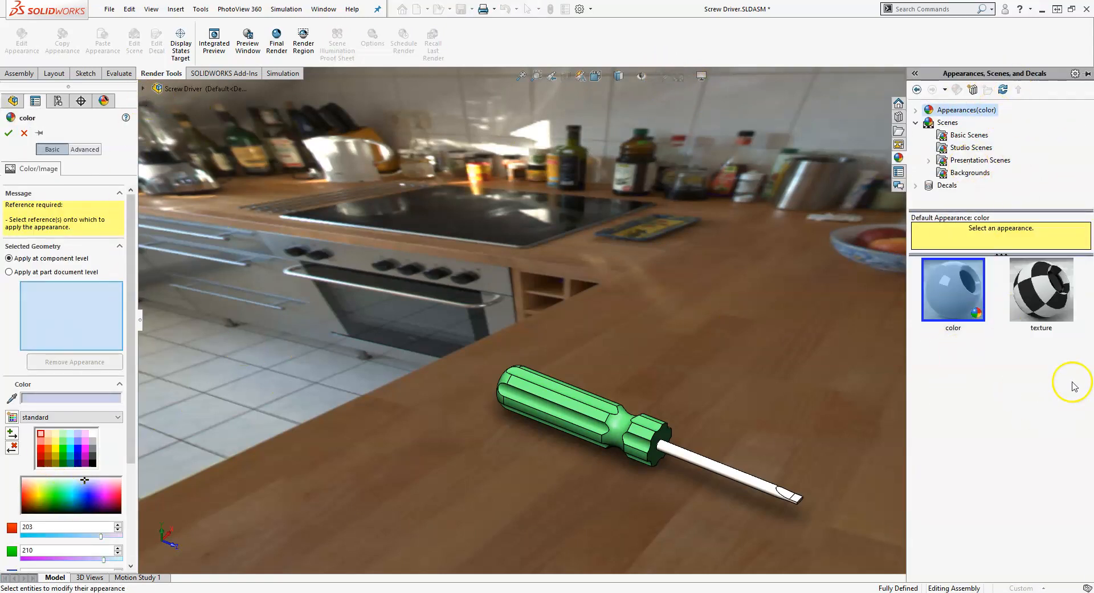
{"action": "scroll", "coordinate": [618, 502], "scroll_direction": "up", "scroll_amount": 2}
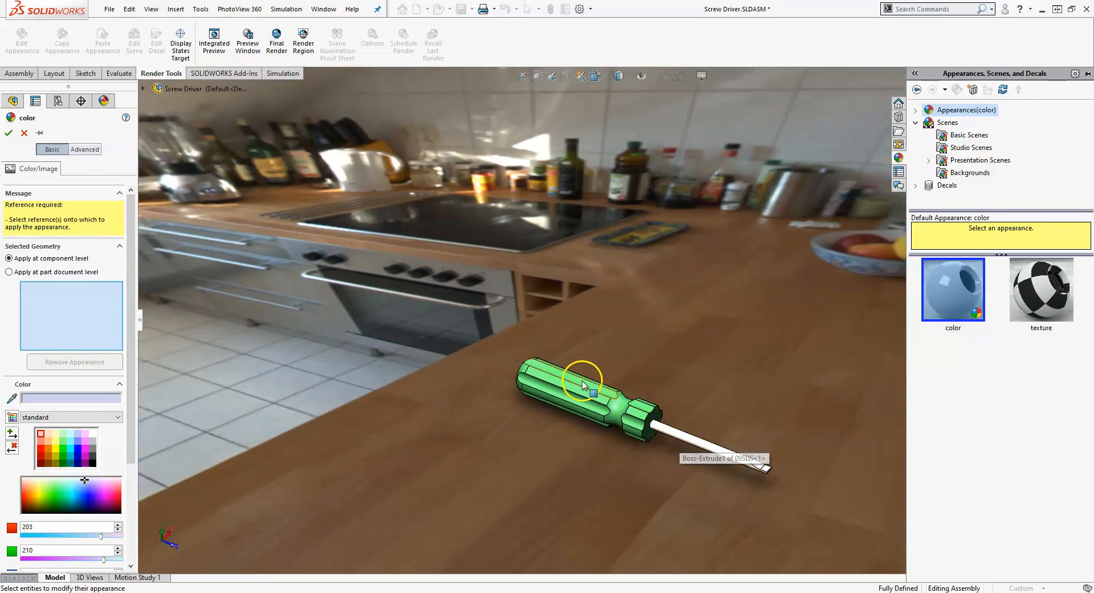
{"action": "middle_click_drag", "start_coordinate": [572, 377], "coordinate": [593, 356]}
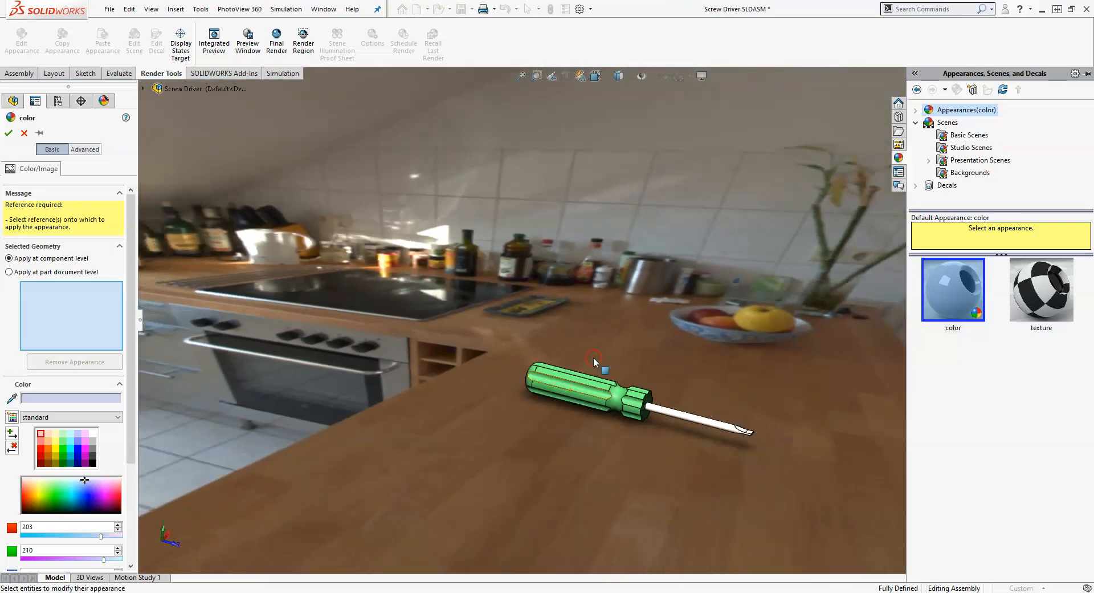